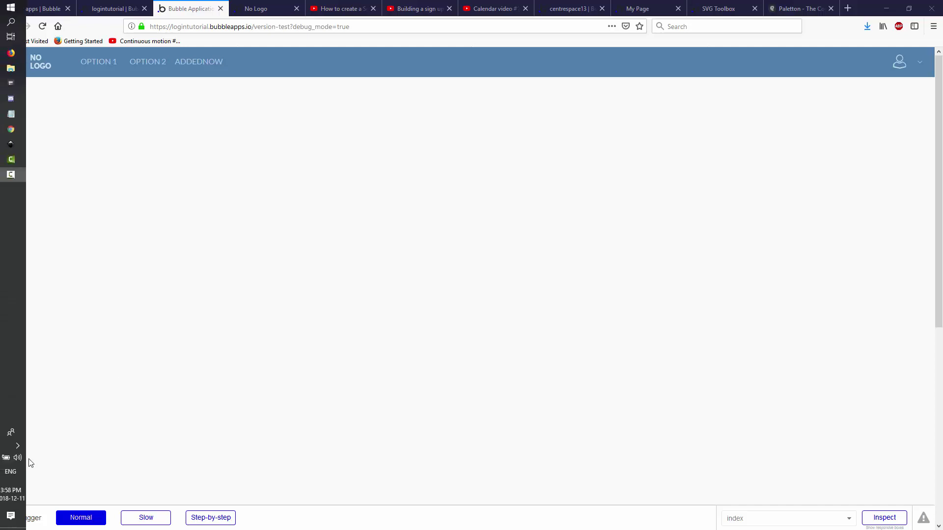
{"action": "left_click", "coordinate": [15, 493]}
{"action": "left_click", "coordinate": [431, 255]}
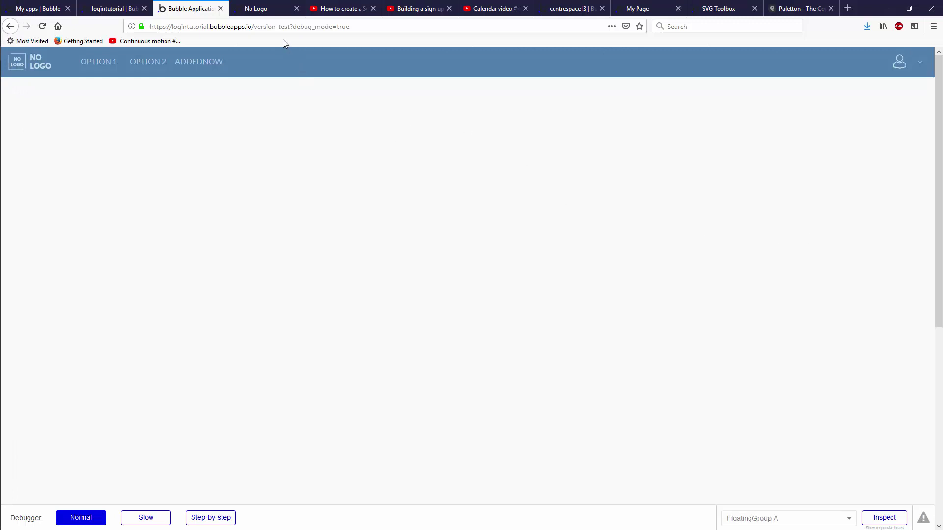
- View the No Logo login page in desktop layout, try its form fields and Show password option, and return to the logintutorial preview
{"action": "left_click", "coordinate": [267, 9]}
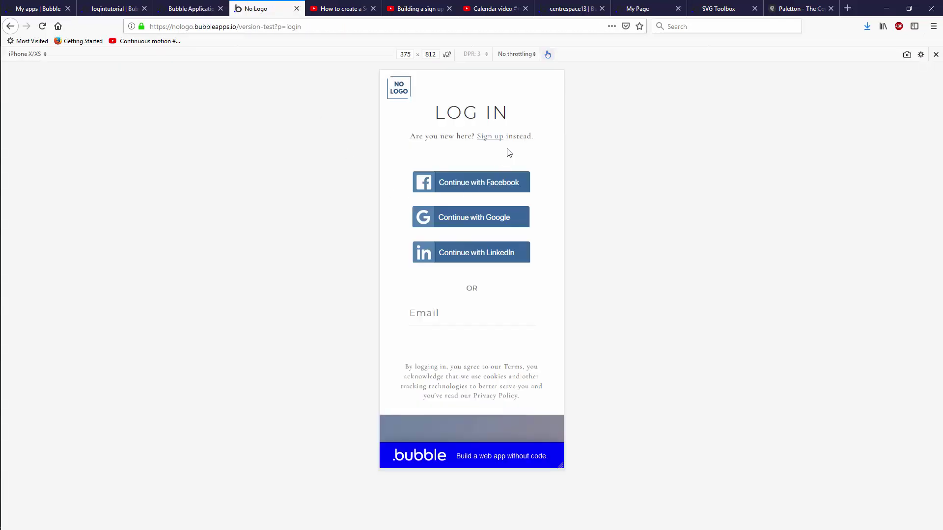
{"action": "key", "text": "ctrl+shift+m"}
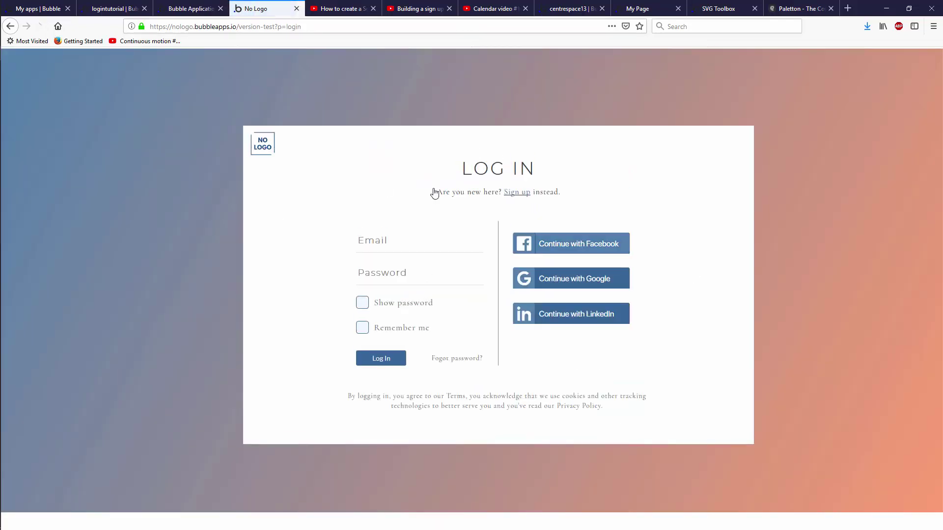
{"action": "left_click", "coordinate": [396, 274]}
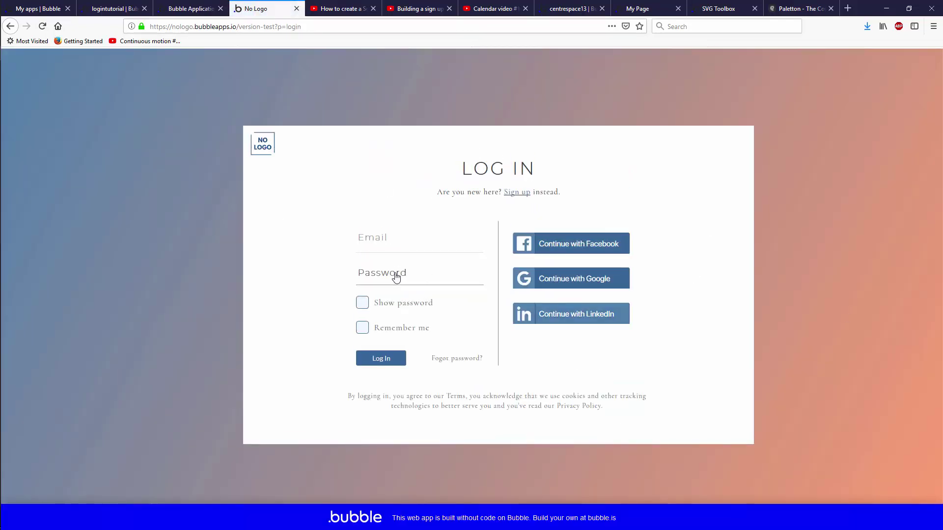
{"action": "left_click", "coordinate": [683, 211]}
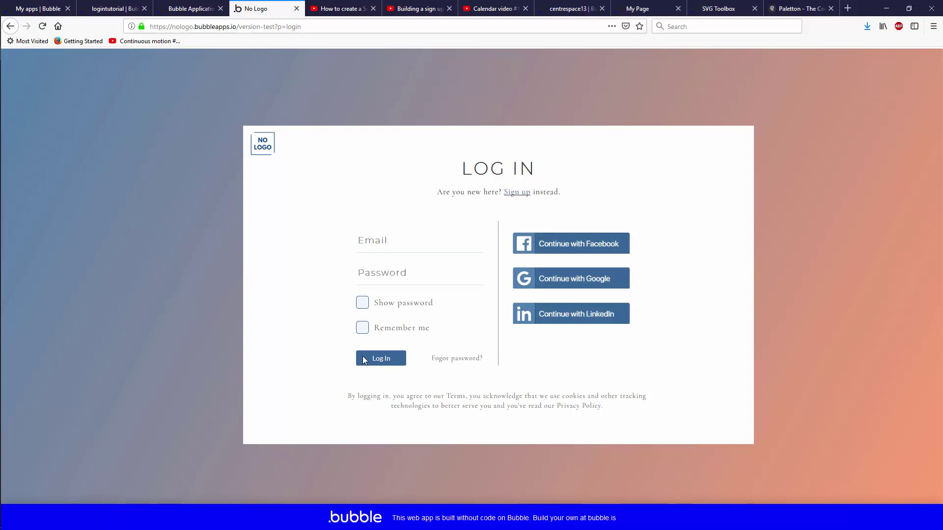
{"action": "left_click", "coordinate": [362, 306]}
{"action": "left_click", "coordinate": [185, 8]}
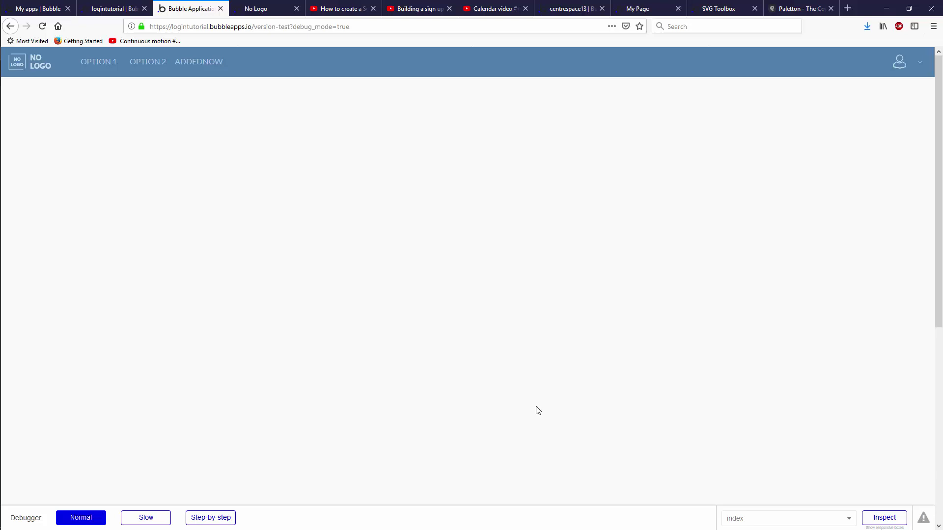
- Look at the Centre Space login page and reload the SVG Icon & Button Generator page
{"action": "left_click", "coordinate": [638, 8]}
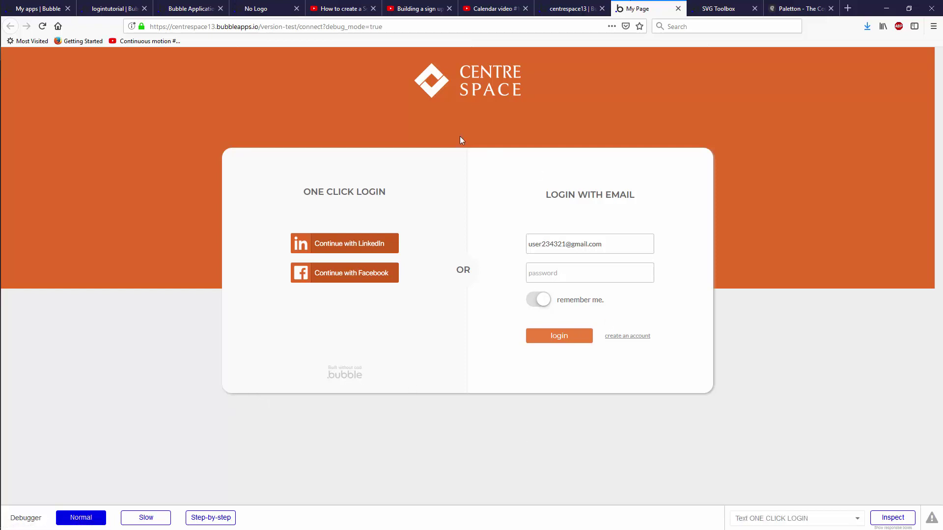
{"action": "left_click", "coordinate": [716, 7]}
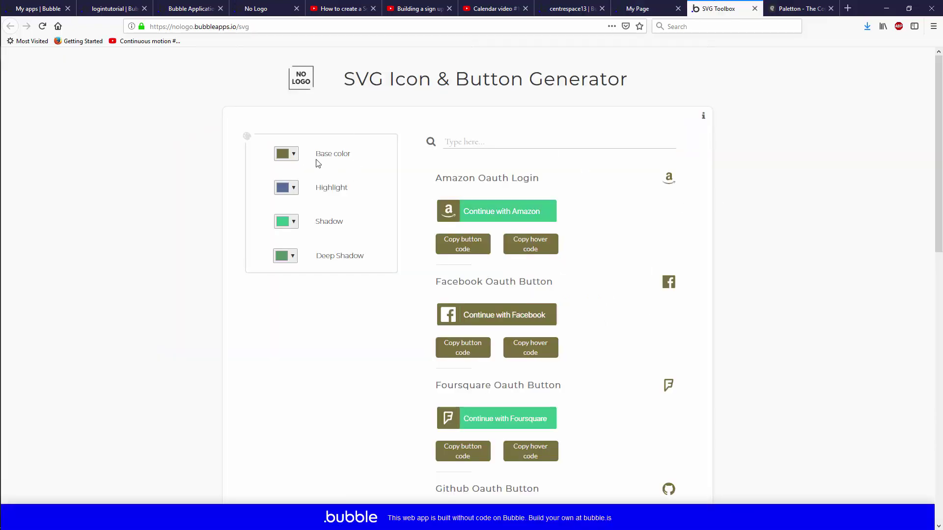
{"action": "left_click", "coordinate": [288, 153]}
{"action": "left_click", "coordinate": [163, 125]}
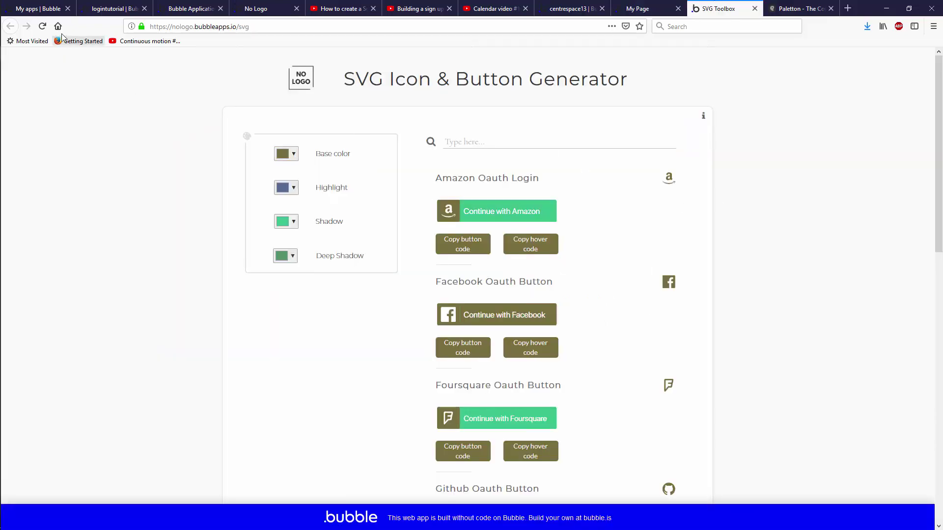
{"action": "left_click", "coordinate": [42, 26]}
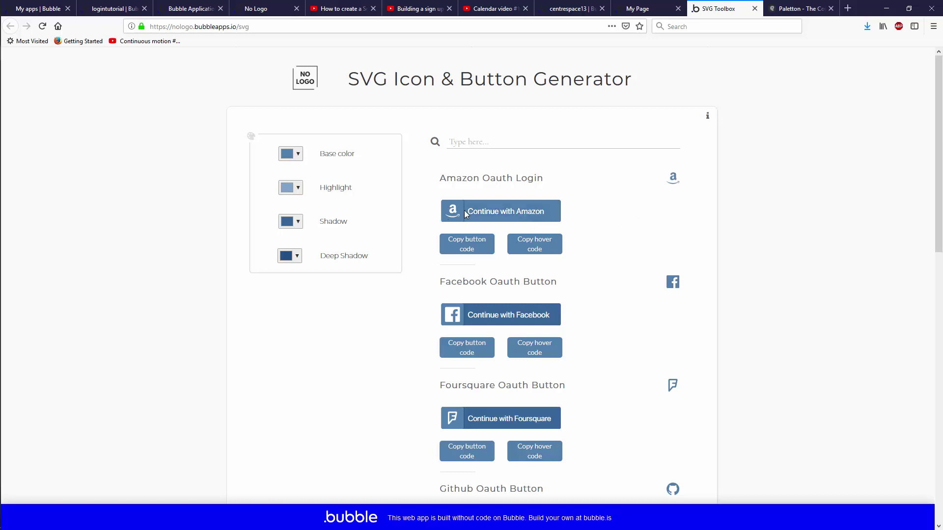
- Examine the generator's OAuth login buttons and their copy-code options at an enlarged size
{"action": "scroll", "coordinate": [464, 210], "scroll_direction": "up", "scroll_amount": 5, "text": "ctrl"}
{"action": "scroll", "coordinate": [498, 389], "scroll_direction": "up", "scroll_amount": 3, "text": "ctrl"}
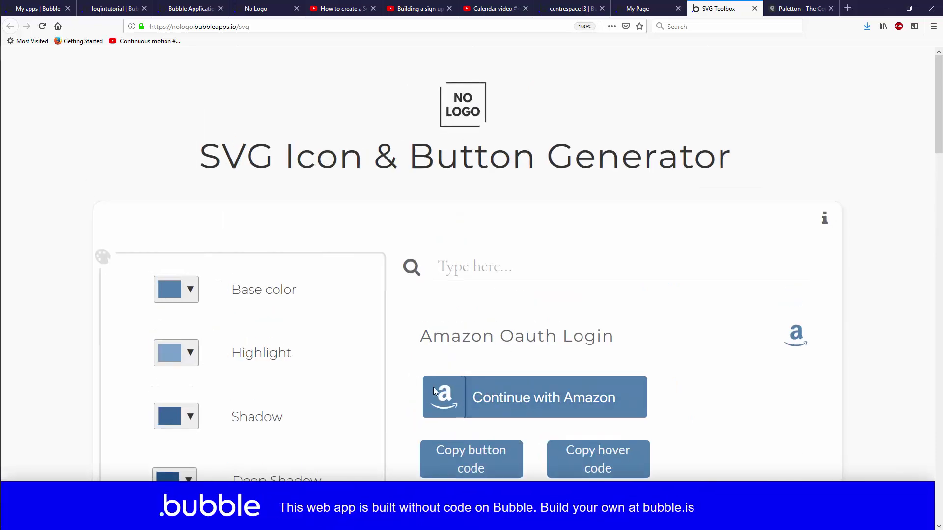
{"action": "scroll", "coordinate": [487, 278], "scroll_direction": "down", "scroll_amount": 10}
{"action": "scroll", "coordinate": [487, 278], "scroll_direction": "down", "scroll_amount": 3}
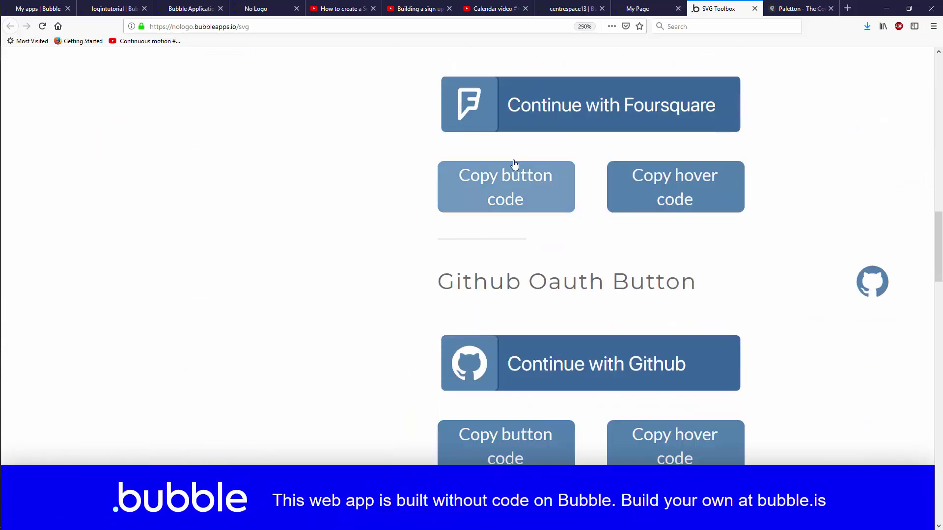
{"action": "scroll", "coordinate": [510, 187], "scroll_direction": "up", "scroll_amount": 15}
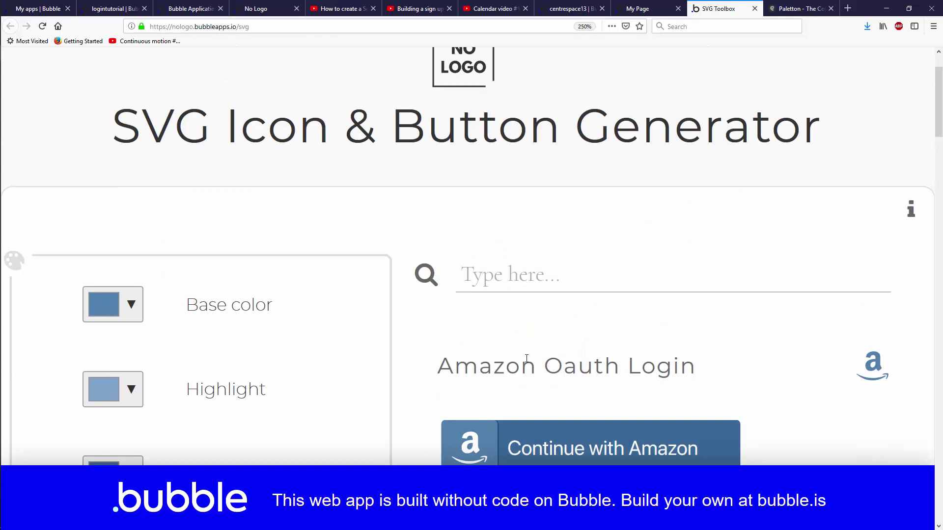
{"action": "scroll", "coordinate": [527, 358], "scroll_direction": "down", "scroll_amount": 8, "text": "ctrl"}
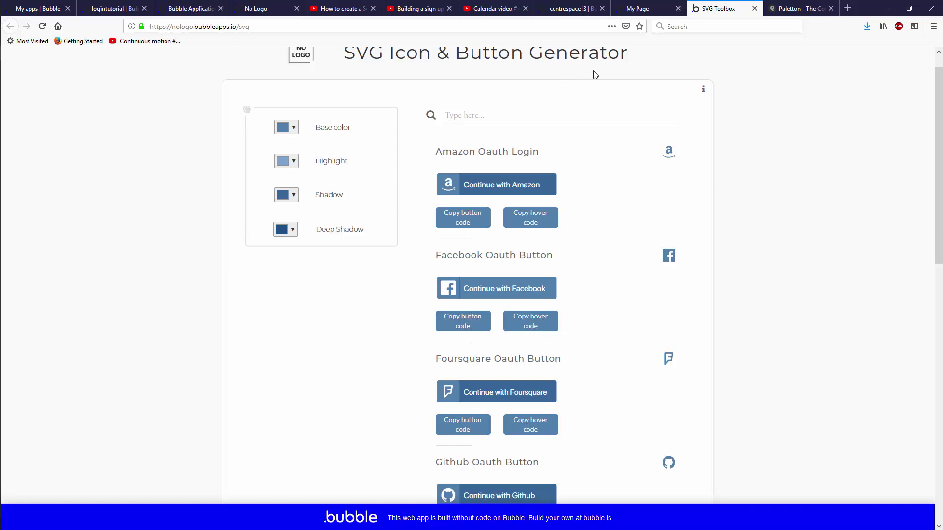
{"action": "scroll", "coordinate": [609, 99], "scroll_direction": "up", "scroll_amount": 1}
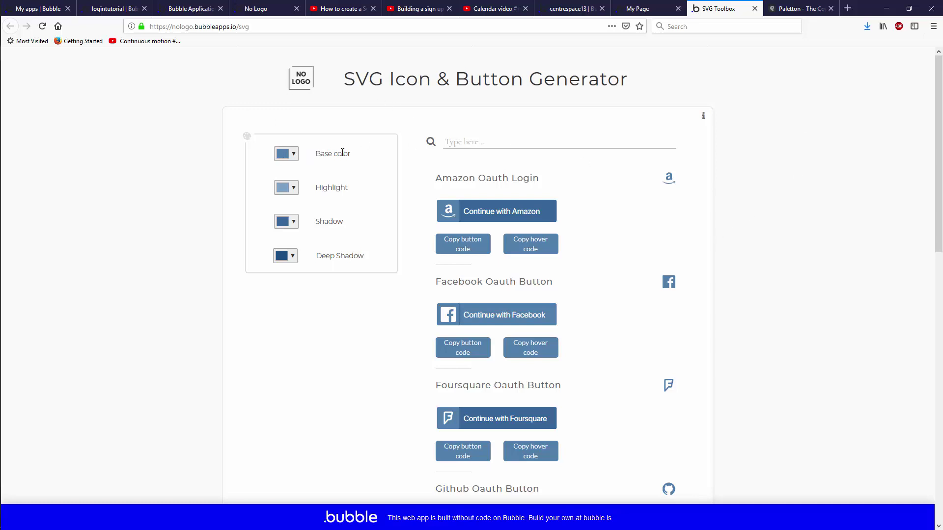
- Preview the No Logo login page in responsive design mode as an iPhone X/XS
{"action": "left_click", "coordinate": [258, 8]}
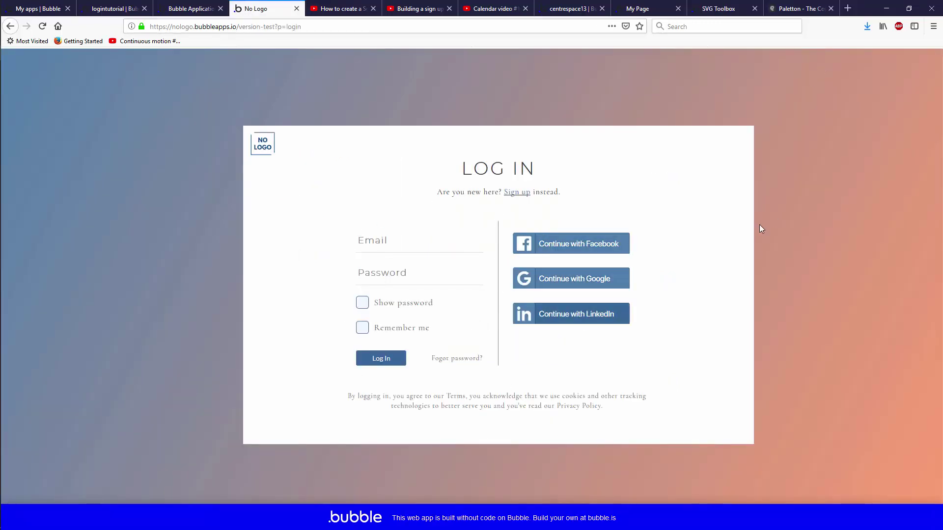
{"action": "key", "text": "ctrl+shift+m"}
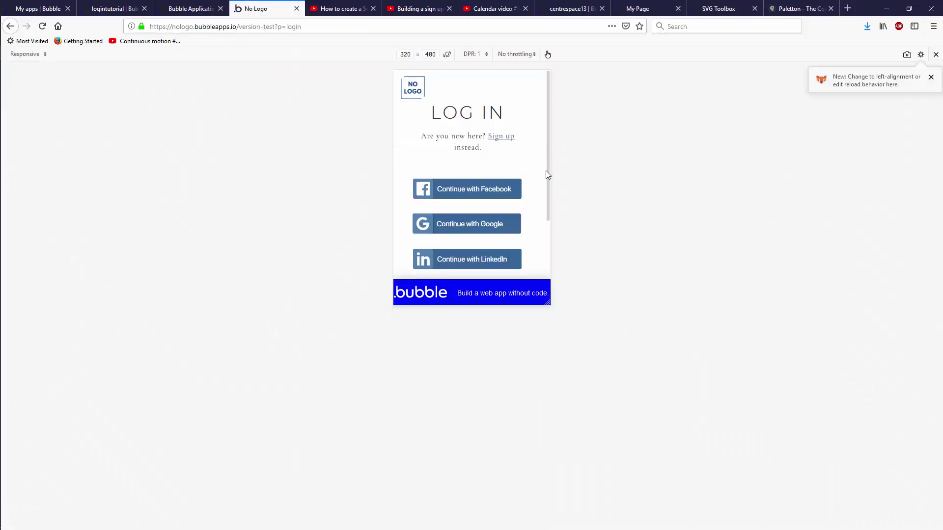
{"action": "left_click", "coordinate": [32, 54]}
{"action": "left_click", "coordinate": [54, 120]}
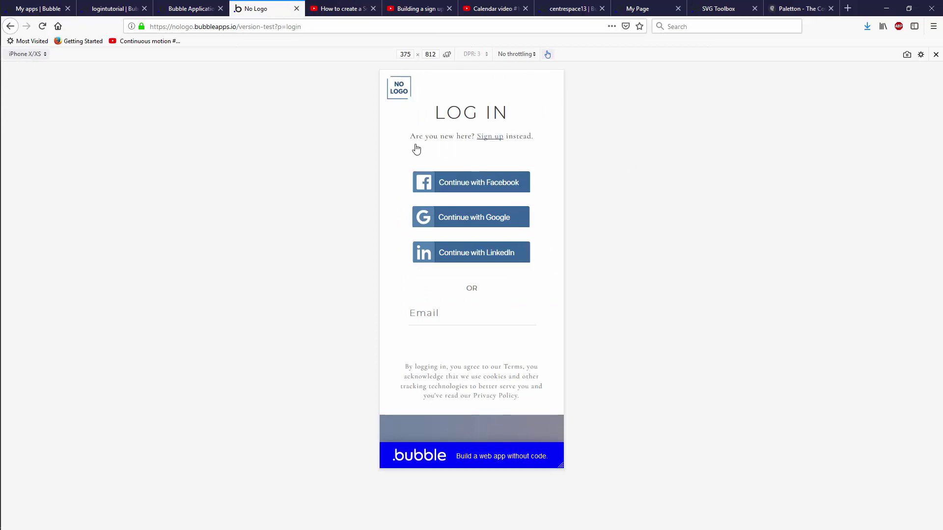
- Compare the logintutorial app preview with the mobile version of the No Logo login page
{"action": "left_click", "coordinate": [196, 9]}
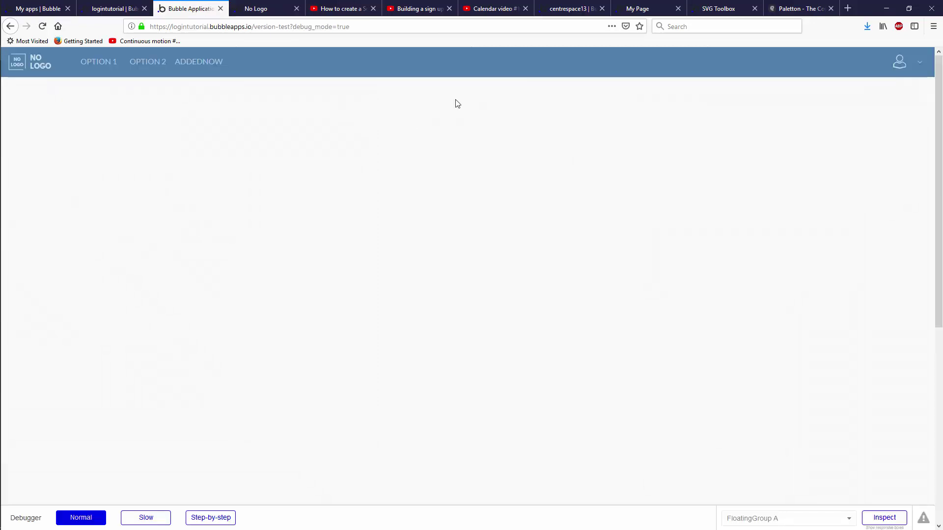
{"action": "left_click", "coordinate": [248, 8]}
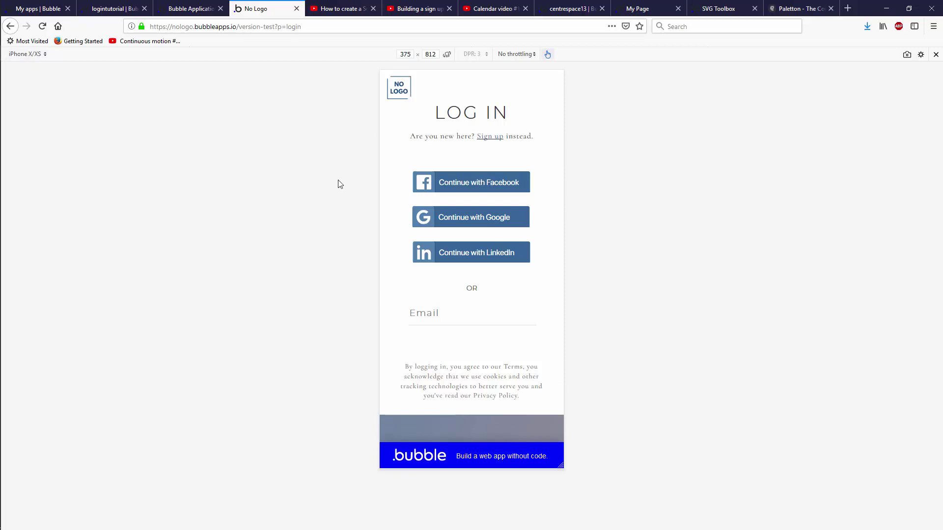
{"action": "key", "text": "ctrl+shift+Tab"}
{"action": "left_click", "coordinate": [279, 11]}
{"action": "left_click", "coordinate": [195, 4]}
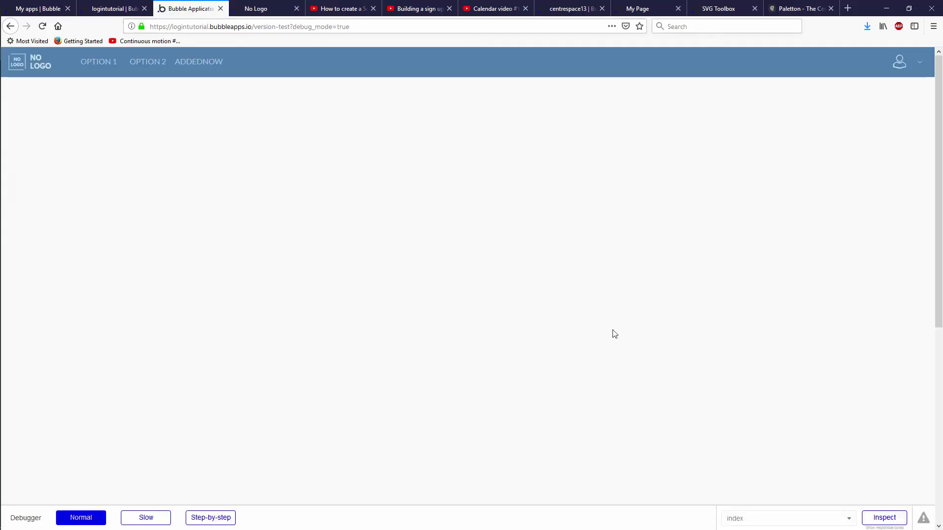
- Look over the three open YouTube tutorials on building login and sign-up forms in Bubble
{"action": "left_click", "coordinate": [310, 11]}
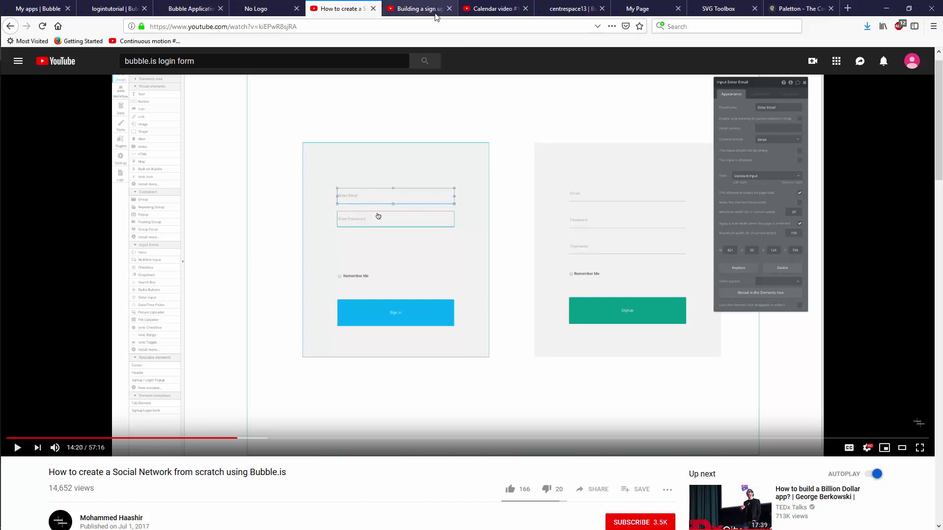
{"action": "left_click", "coordinate": [420, 8]}
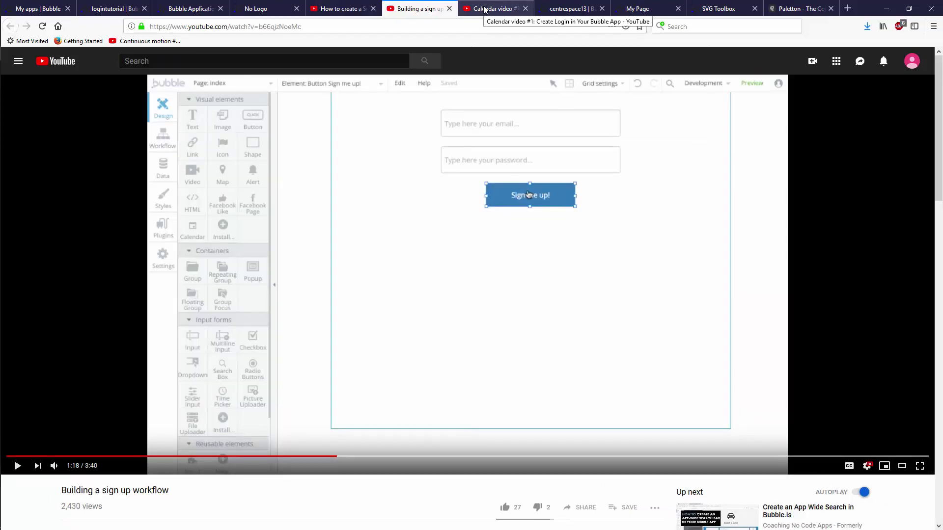
{"action": "left_click", "coordinate": [484, 9]}
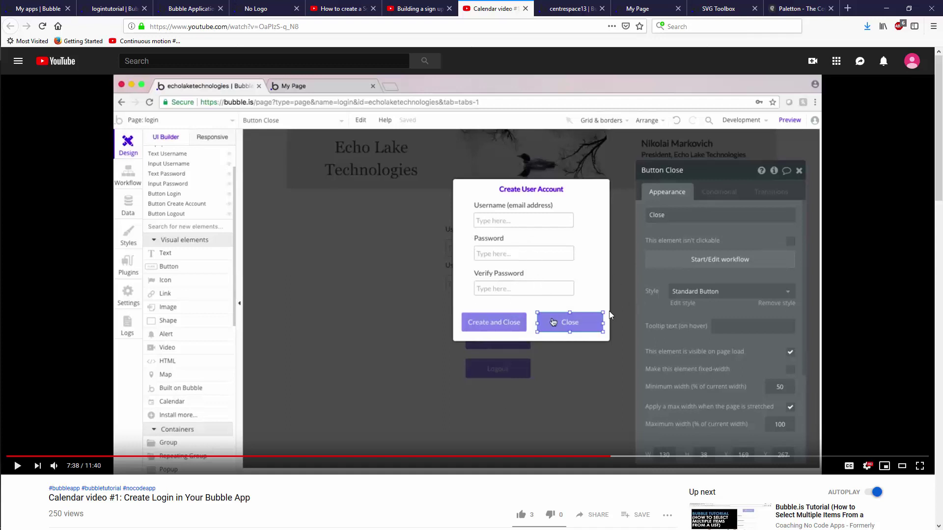
- Reload the No Logo login page in desktop layout and check how its Email and Password fields behave when focused
{"action": "key", "text": "ctrl+4"}
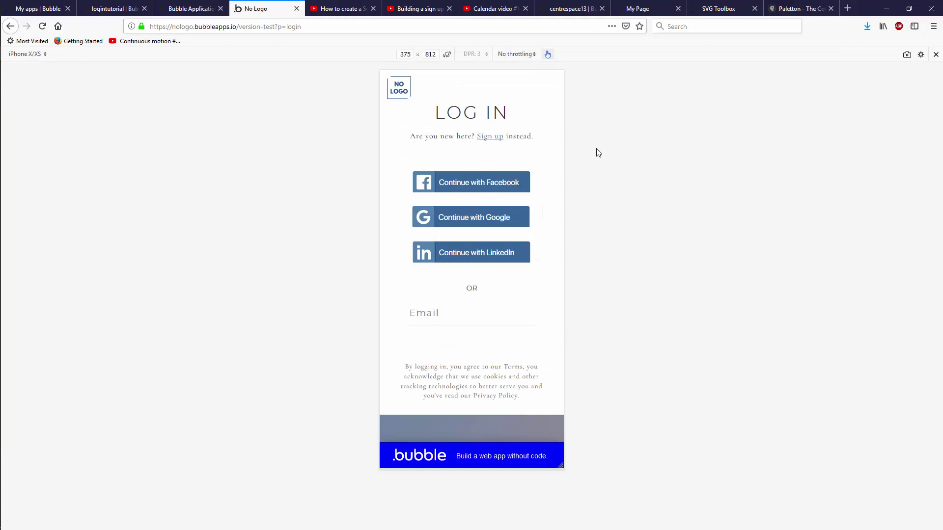
{"action": "key", "text": "ctrl+shift+m"}
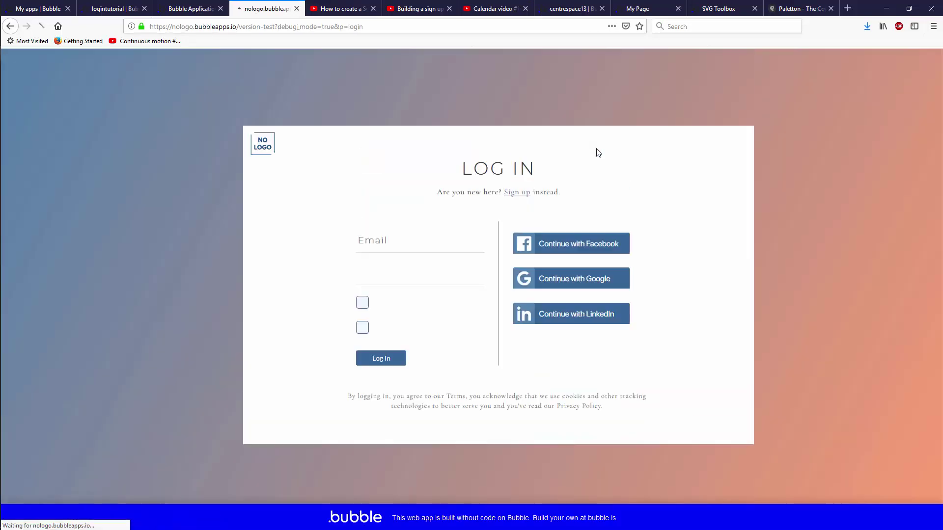
{"action": "key", "text": "F5"}
{"action": "left_click", "coordinate": [386, 245]}
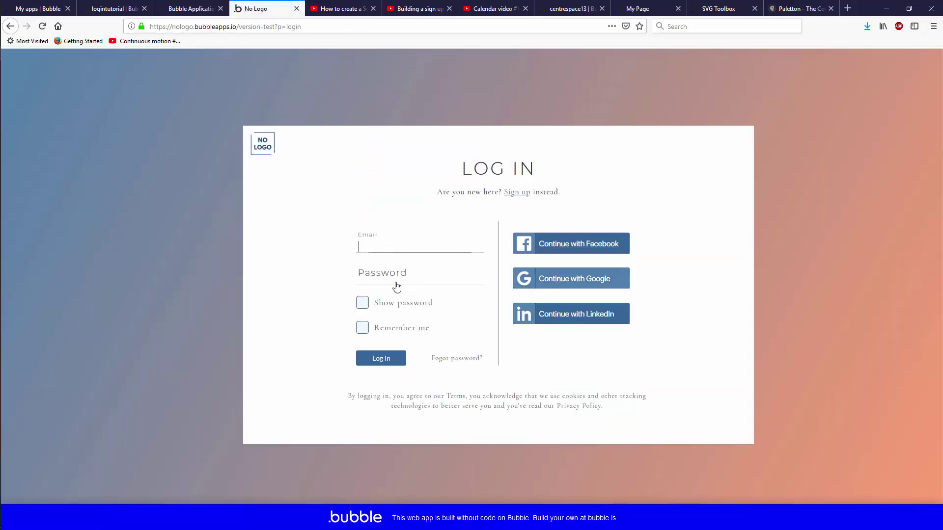
{"action": "left_click", "coordinate": [395, 281]}
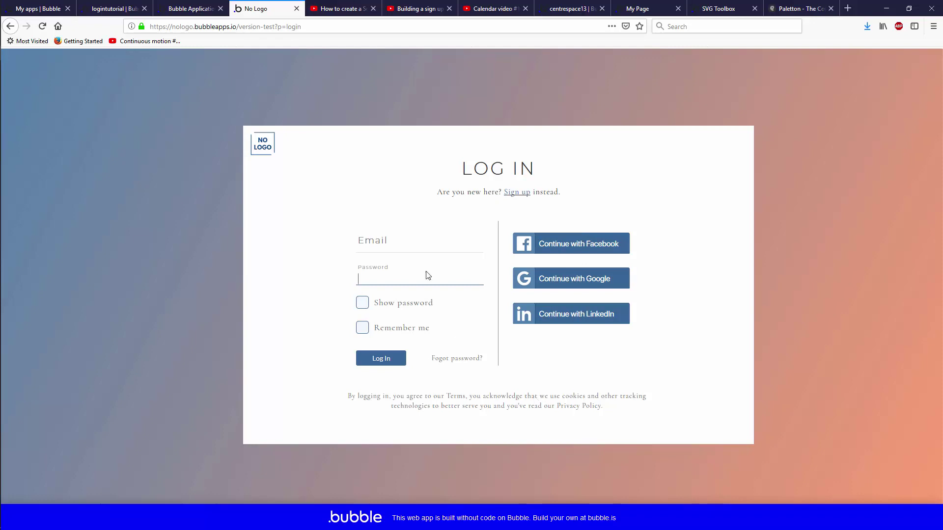
- Open the logintutorial index page in the Bubble editor's design view and show the properties of FloatingGroup A
{"action": "key", "text": "ctrl+Page_Up"}
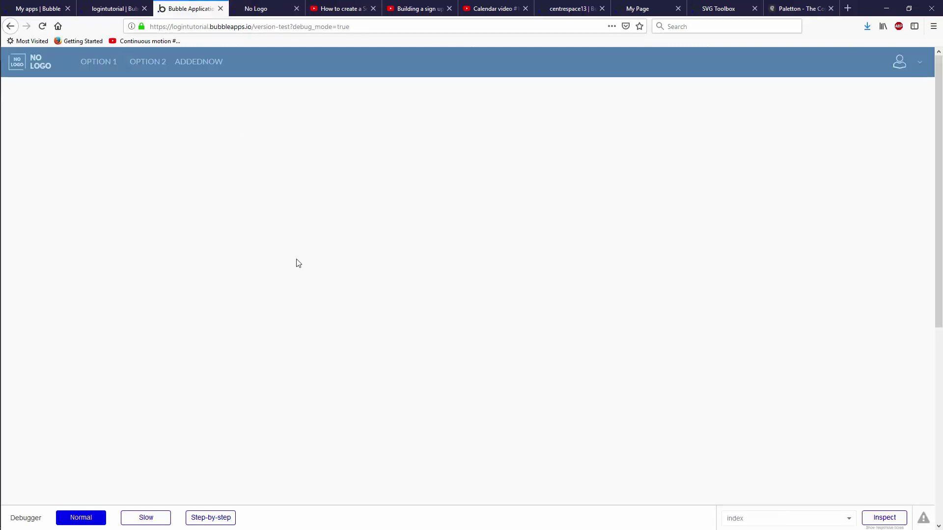
{"action": "left_click", "coordinate": [141, 1]}
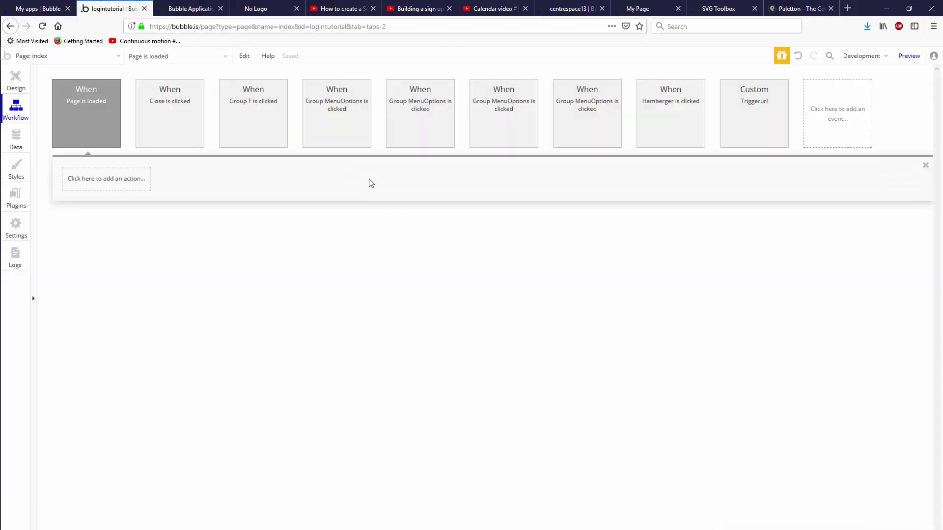
{"action": "left_click", "coordinate": [25, 77]}
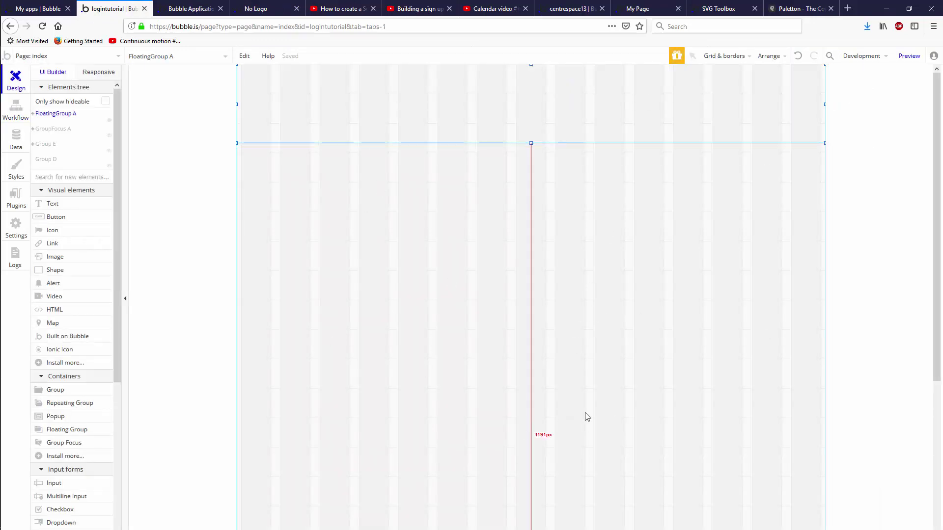
{"action": "double_click", "coordinate": [446, 122]}
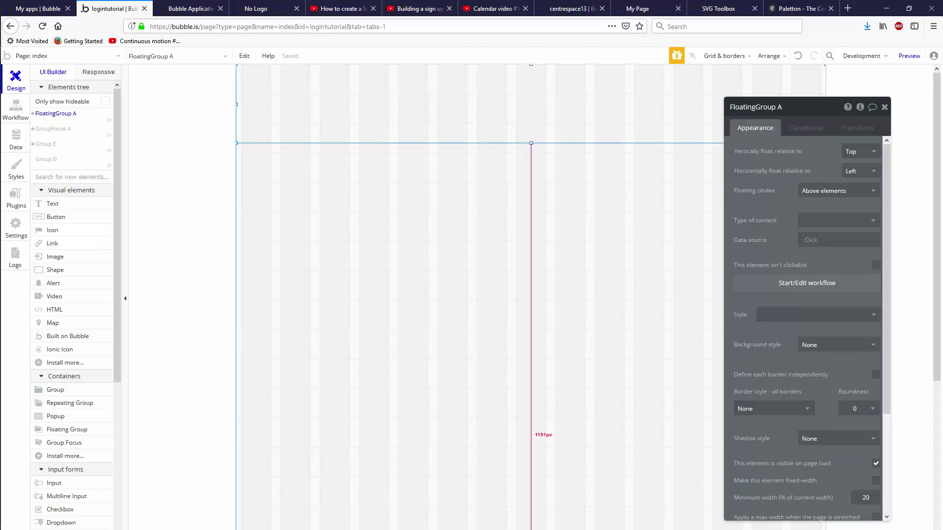
- Look again at the finished No Logo login page and return to the logintutorial editor
{"action": "left_click", "coordinate": [191, 9]}
{"action": "left_click", "coordinate": [256, 8]}
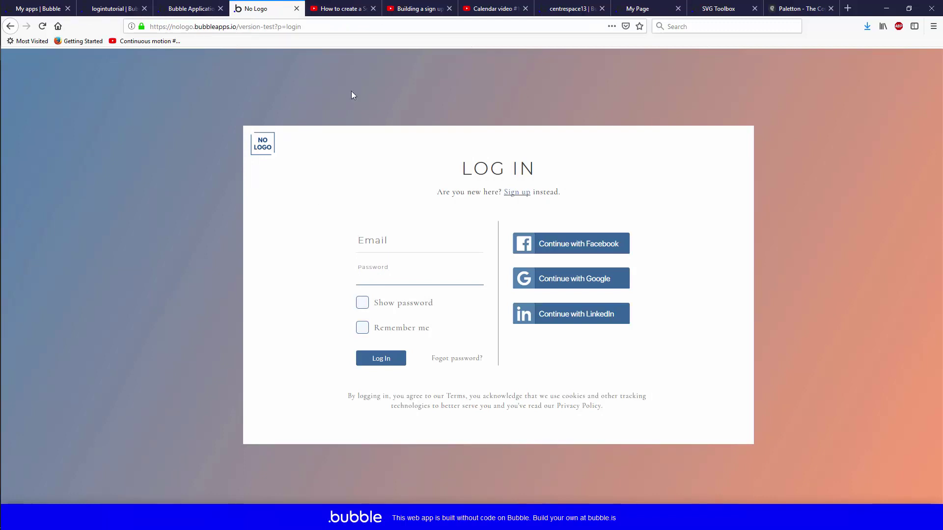
{"action": "left_click", "coordinate": [113, 9]}
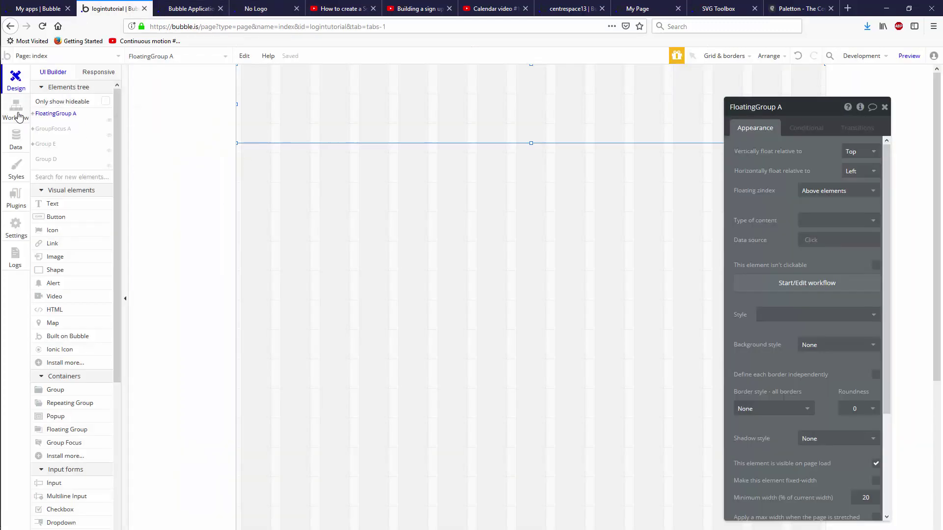
- Add an action to the Page is loaded workflow that hides the FloatingGroup A element
{"action": "left_click", "coordinate": [16, 113]}
{"action": "left_click", "coordinate": [106, 178]}
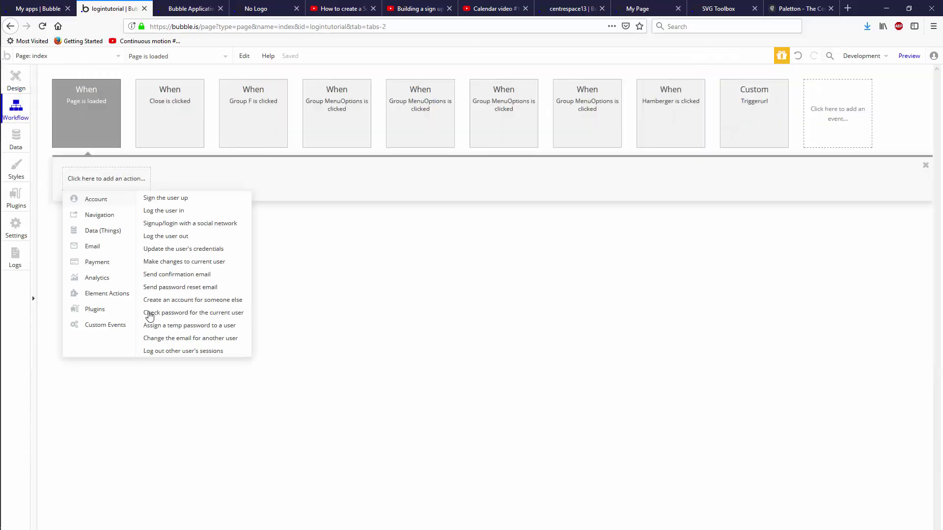
{"action": "mouse_move", "coordinate": [129, 299]}
{"action": "left_click", "coordinate": [215, 211]}
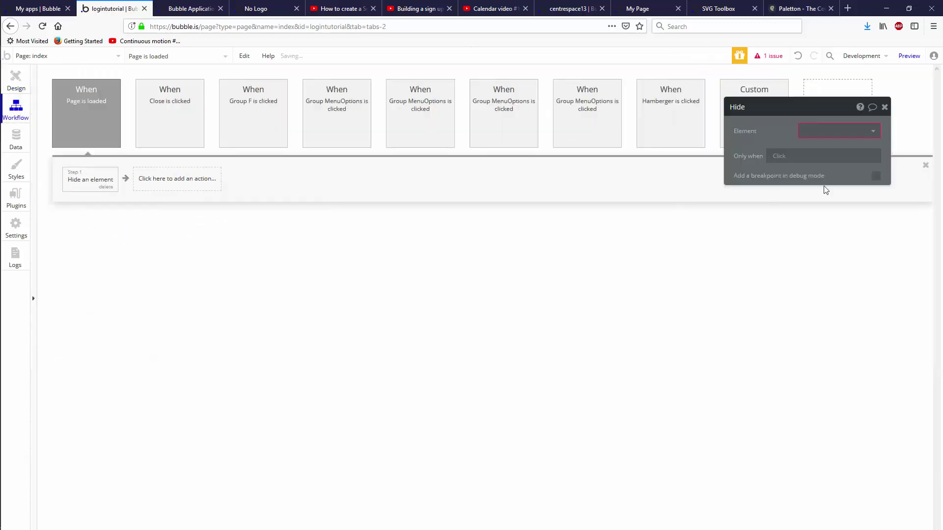
{"action": "left_click", "coordinate": [856, 131]}
{"action": "type", "text": "floa"}
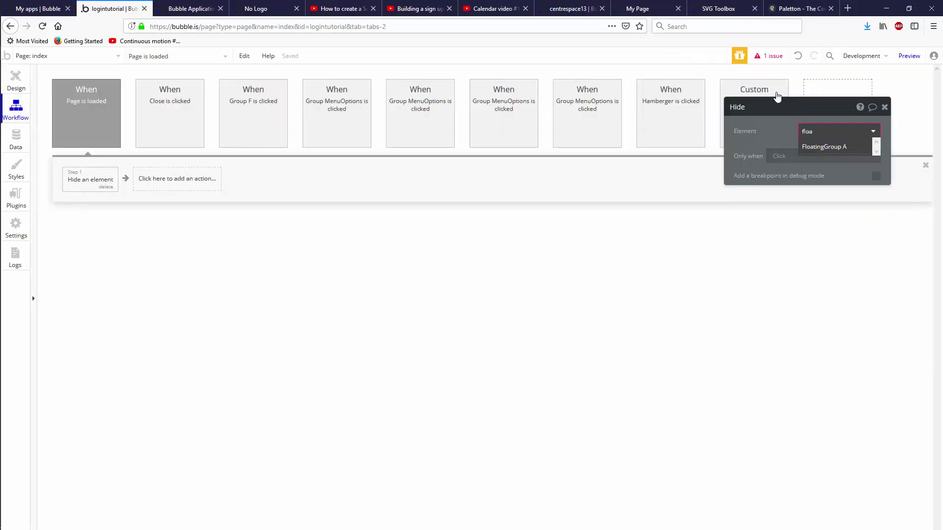
{"action": "left_click", "coordinate": [822, 147]}
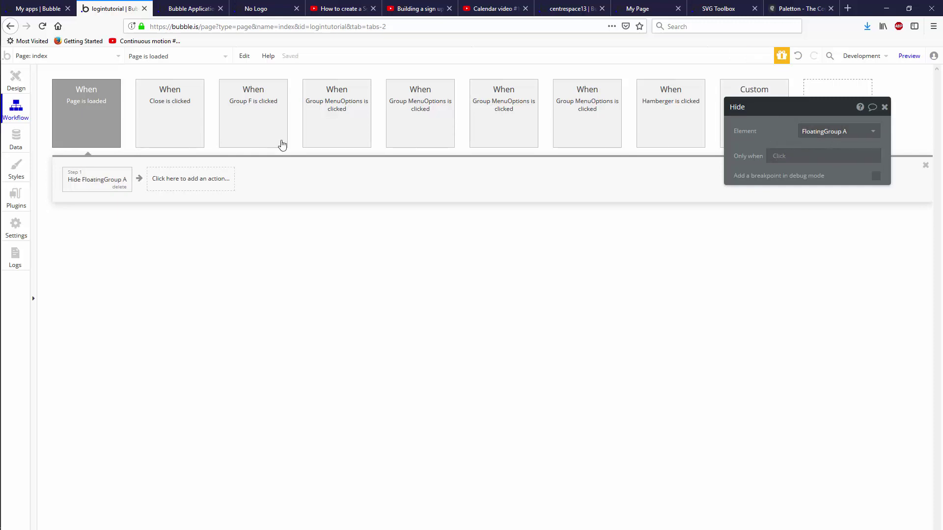
- Restrict the Hide FloatingGroup A action to run only when the URL parameter p is "login"
{"action": "left_click", "coordinate": [29, 82]}
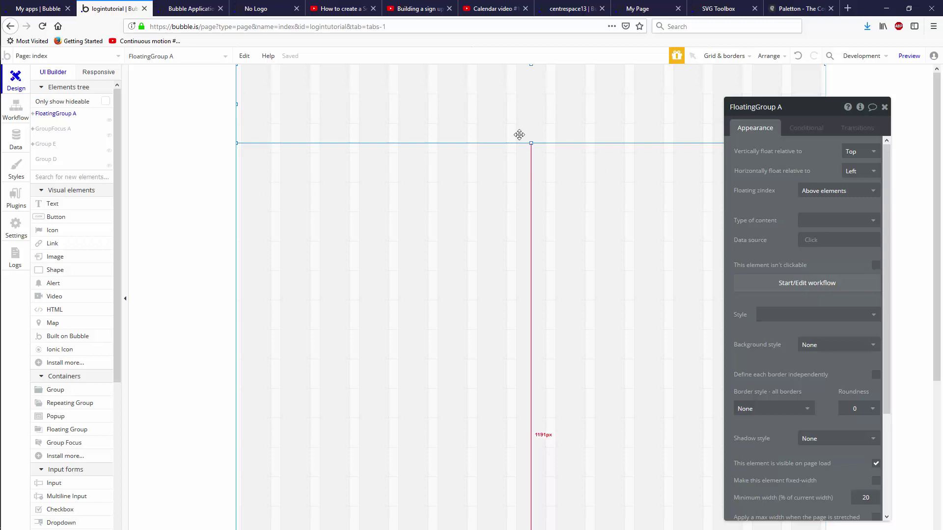
{"action": "left_click", "coordinate": [16, 112]}
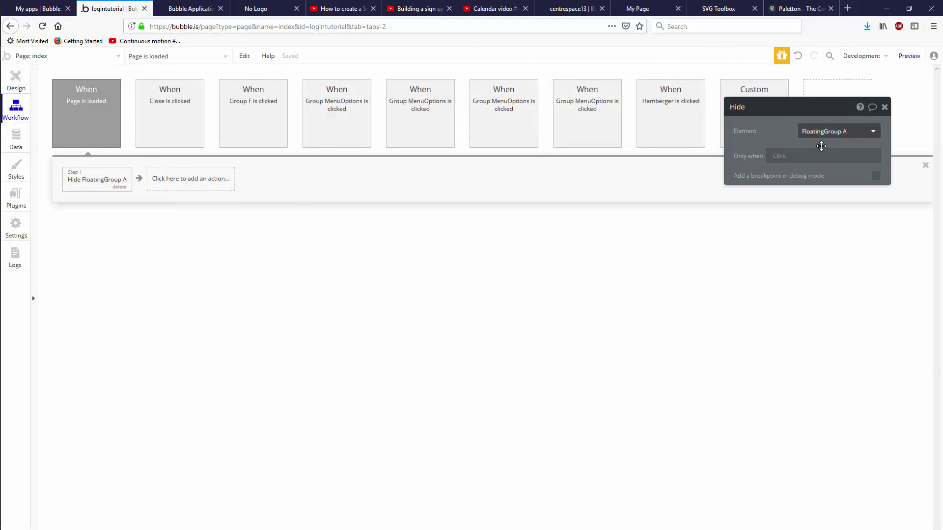
{"action": "left_click", "coordinate": [776, 156]}
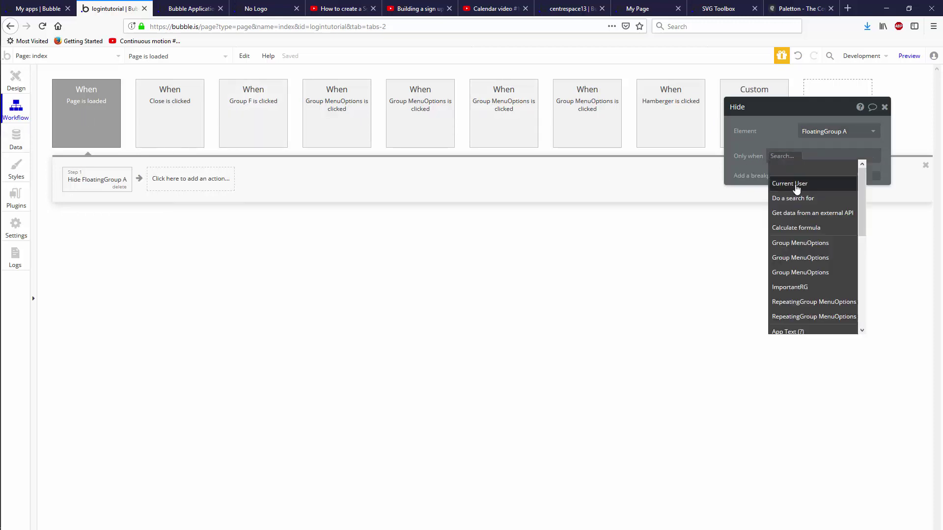
{"action": "type", "text": "get"}
{"action": "left_click", "coordinate": [815, 199]}
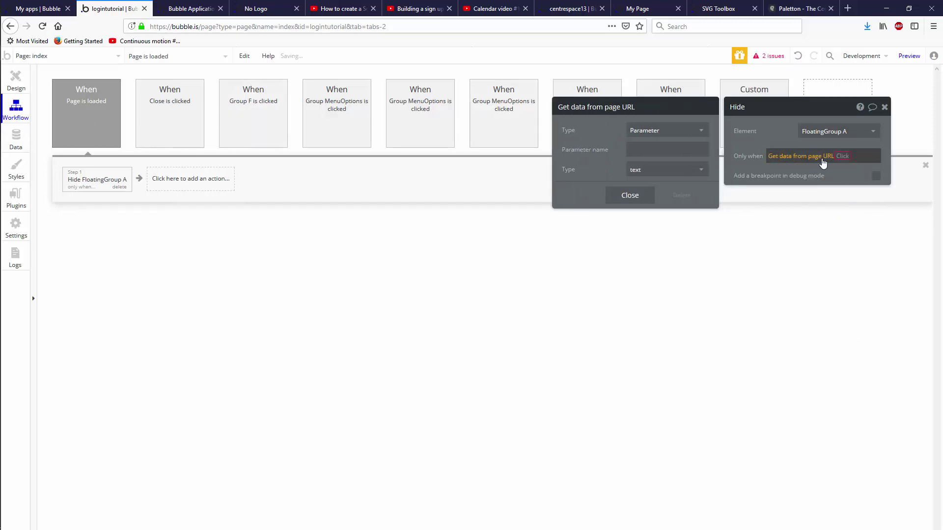
{"action": "left_click", "coordinate": [682, 147]}
{"action": "type", "text": "p"}
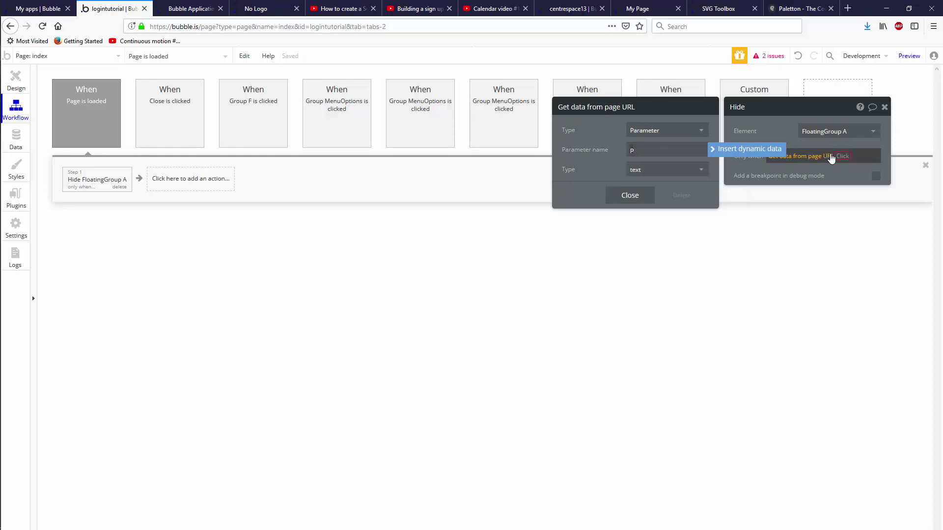
{"action": "left_click", "coordinate": [842, 156]}
{"action": "left_click", "coordinate": [848, 174]}
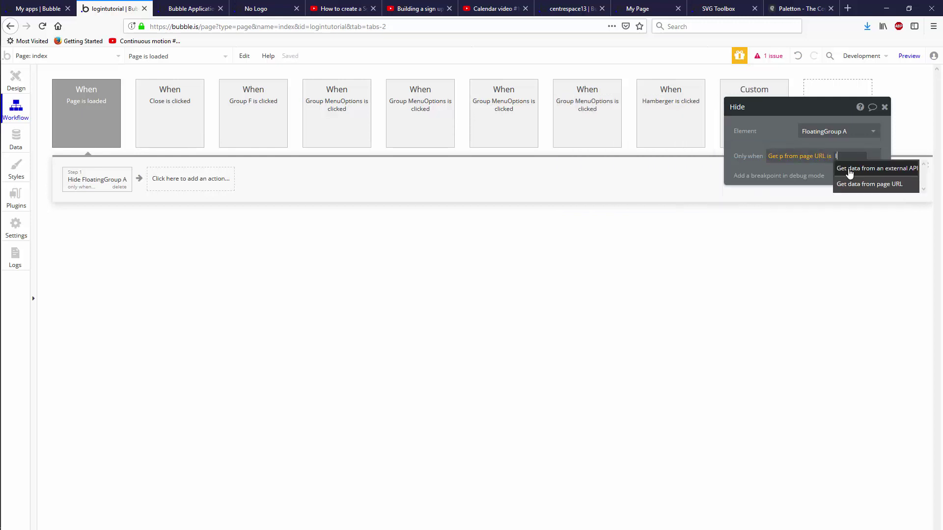
{"action": "type", "text": "login"}
{"action": "left_click", "coordinate": [693, 164]}
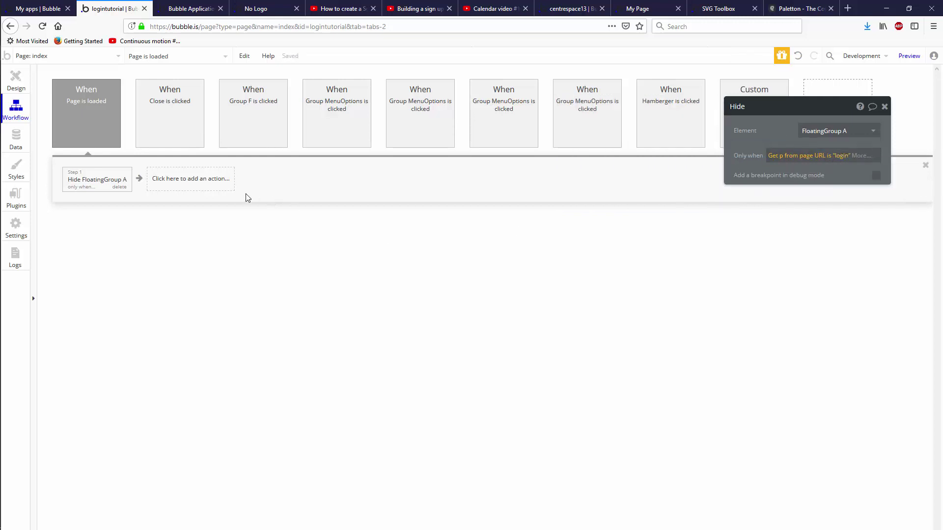
- Add a Go to page action with destination index that sends the parameter p with the value login
{"action": "left_click", "coordinate": [162, 179]}
{"action": "left_click", "coordinate": [190, 8]}
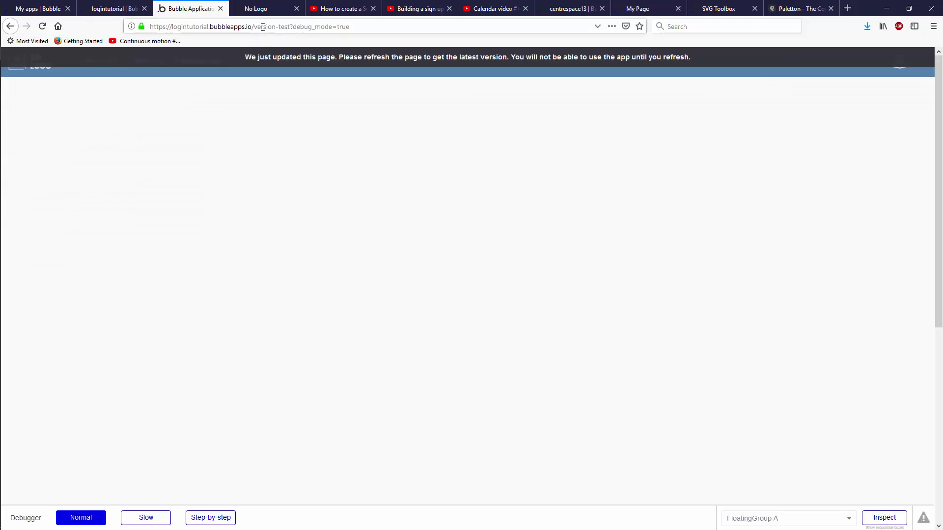
{"action": "left_click", "coordinate": [105, 8]}
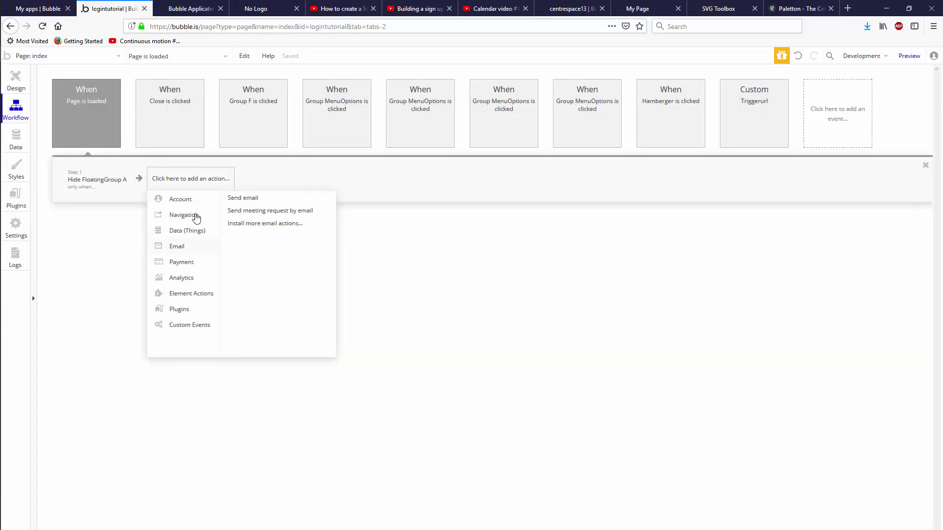
{"action": "mouse_move", "coordinate": [187, 215]}
{"action": "left_click", "coordinate": [243, 198]}
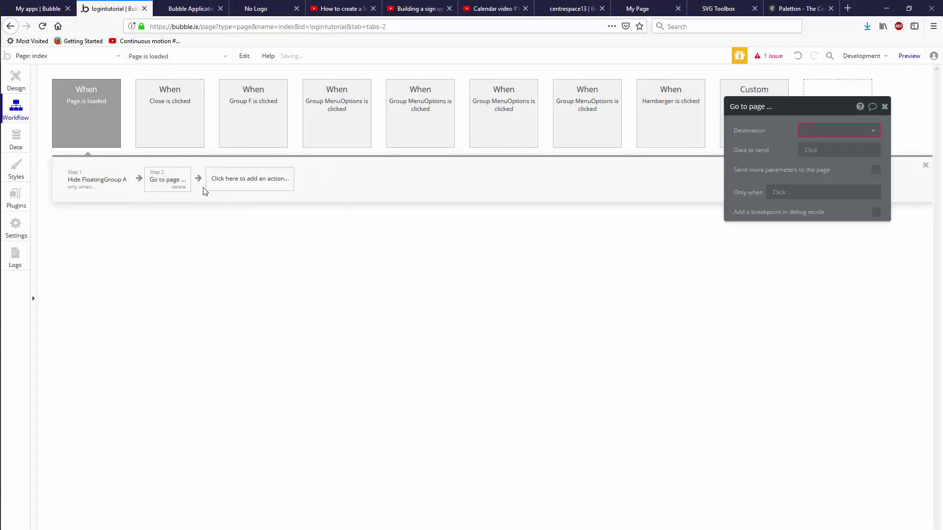
{"action": "left_click", "coordinate": [820, 139]}
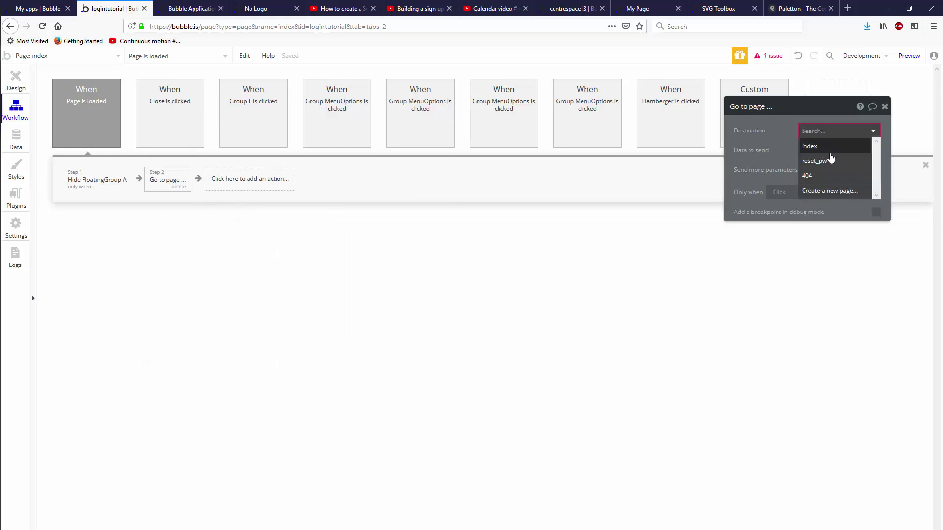
{"action": "left_click", "coordinate": [831, 155]}
{"action": "left_click", "coordinate": [876, 187]}
{"action": "left_click", "coordinate": [828, 212]}
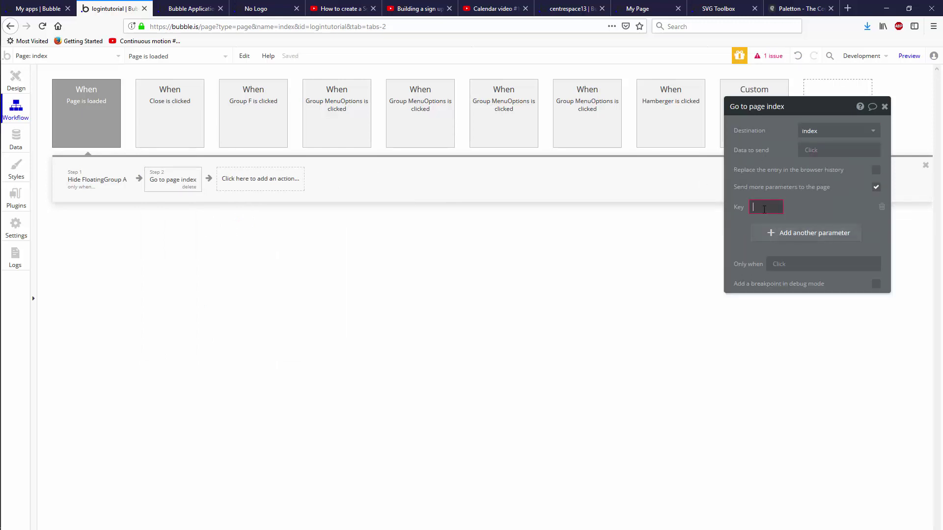
{"action": "type", "text": "p"}
{"action": "left_click", "coordinate": [806, 210]}
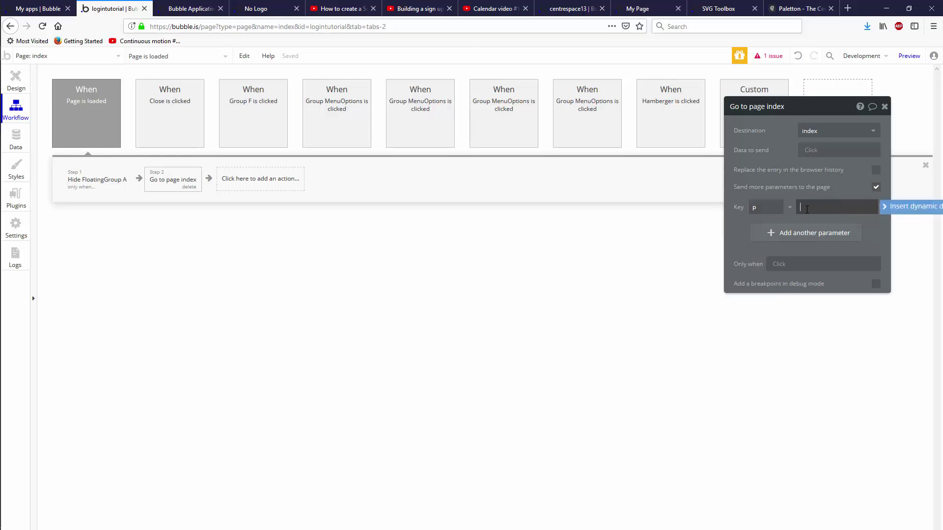
{"action": "left_click", "coordinate": [347, 203]}
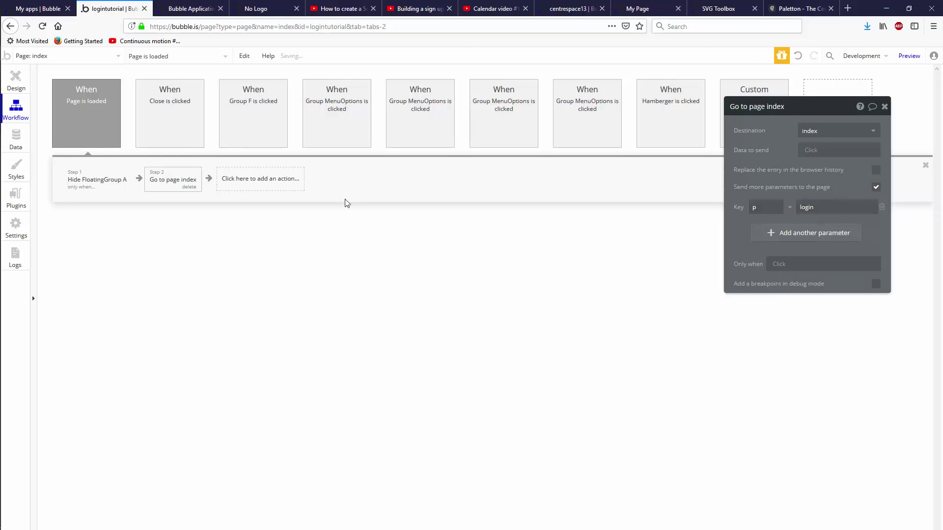
- Make the Go to page index action run only when URL parameter p is empty, and move it before the Hide action
{"action": "left_click", "coordinate": [780, 264]}
{"action": "type", "text": "get"}
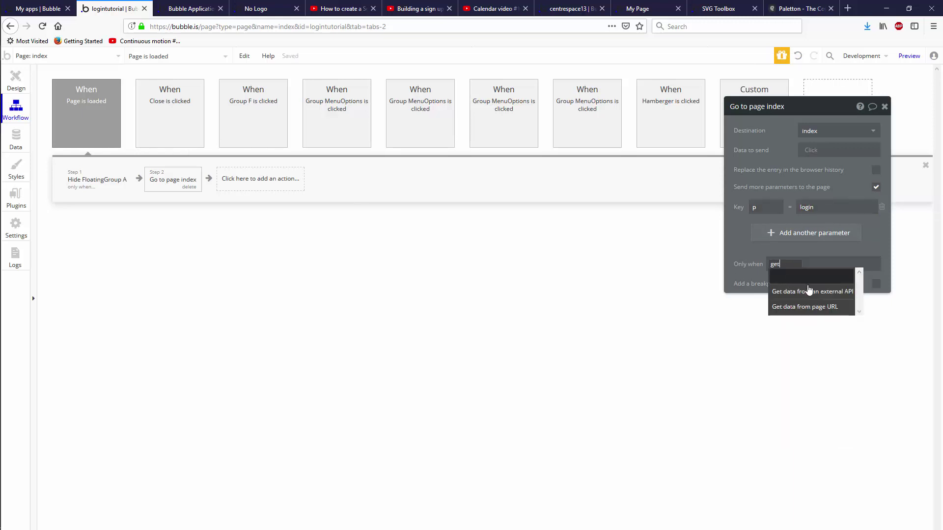
{"action": "left_click", "coordinate": [815, 309]}
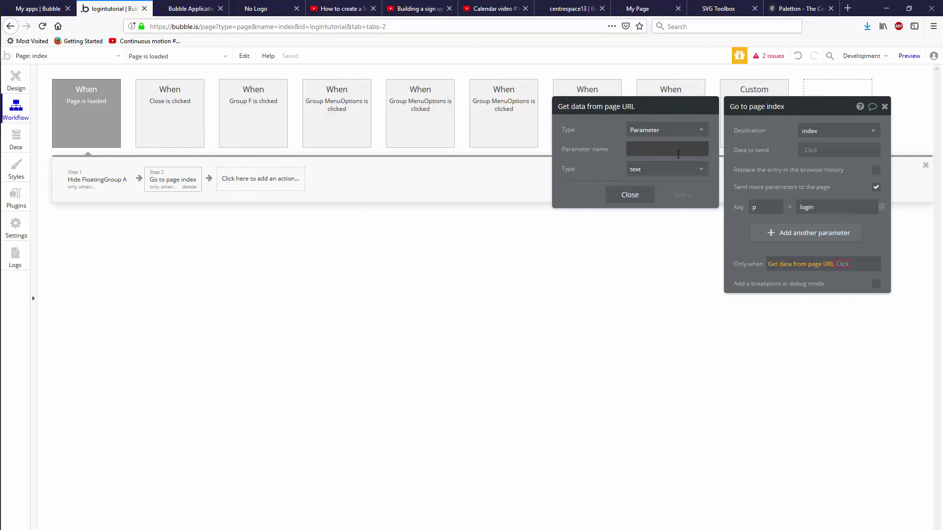
{"action": "type", "text": "p"}
{"action": "left_click", "coordinate": [846, 265]}
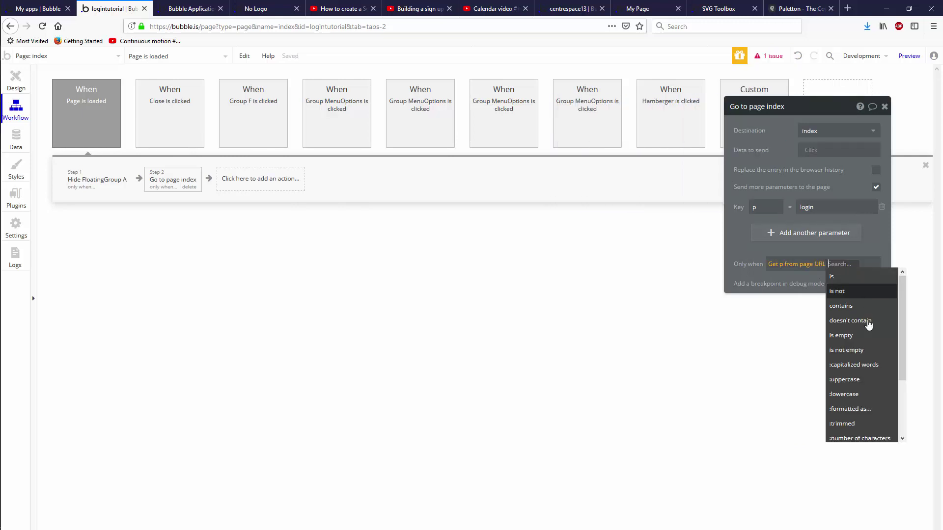
{"action": "left_click", "coordinate": [865, 338]}
{"action": "left_click_drag", "start_coordinate": [189, 184], "coordinate": [99, 181]}
- Preview the index page to check its URL parameter and whether the floating header is hidden
{"action": "left_click", "coordinate": [908, 55]}
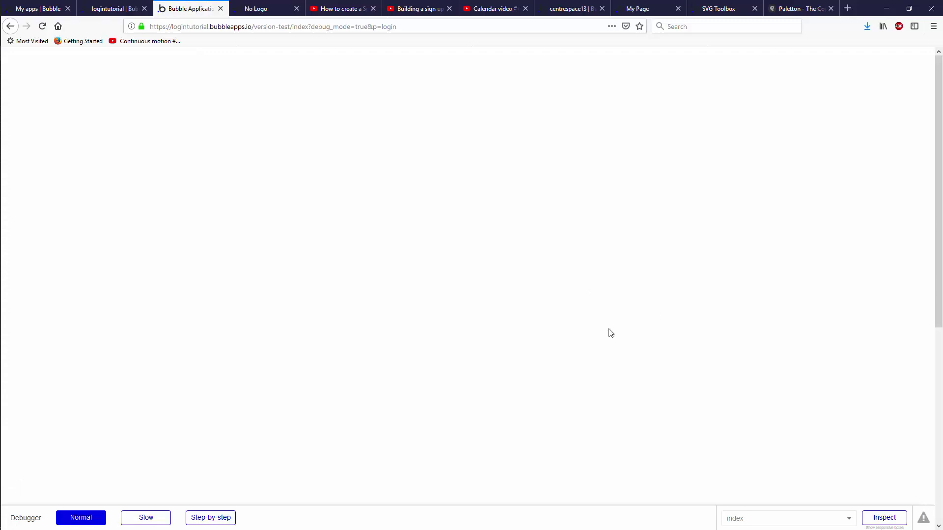
{"action": "scroll", "coordinate": [607, 324], "scroll_direction": "down", "scroll_amount": 5}
{"action": "scroll", "coordinate": [623, 309], "scroll_direction": "up", "scroll_amount": 5}
{"action": "left_click", "coordinate": [151, 8]}
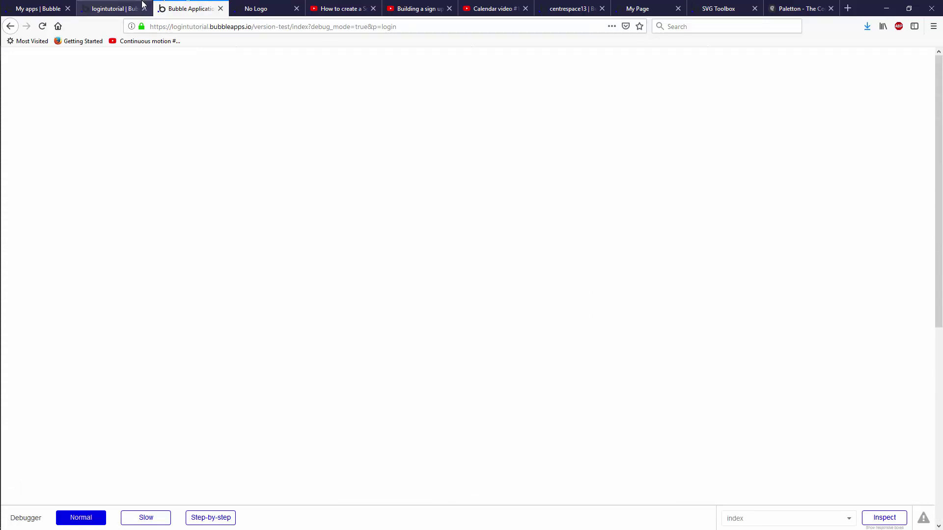
- Hide FloatingGroup A on the design canvas and draw a group about 1002 by 445 px across the index page
{"action": "left_click", "coordinate": [16, 81]}
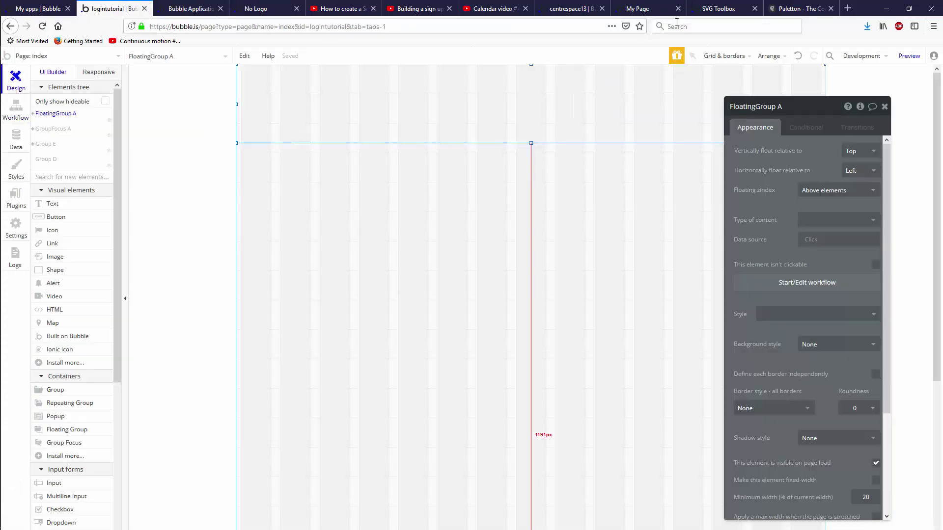
{"action": "left_click", "coordinate": [398, 286]}
{"action": "left_click", "coordinate": [110, 121]}
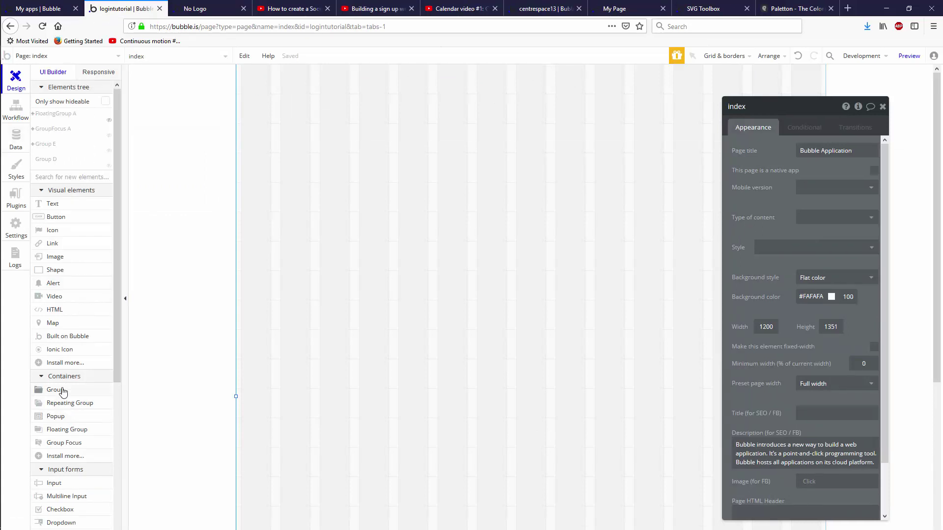
{"action": "left_click", "coordinate": [63, 390]}
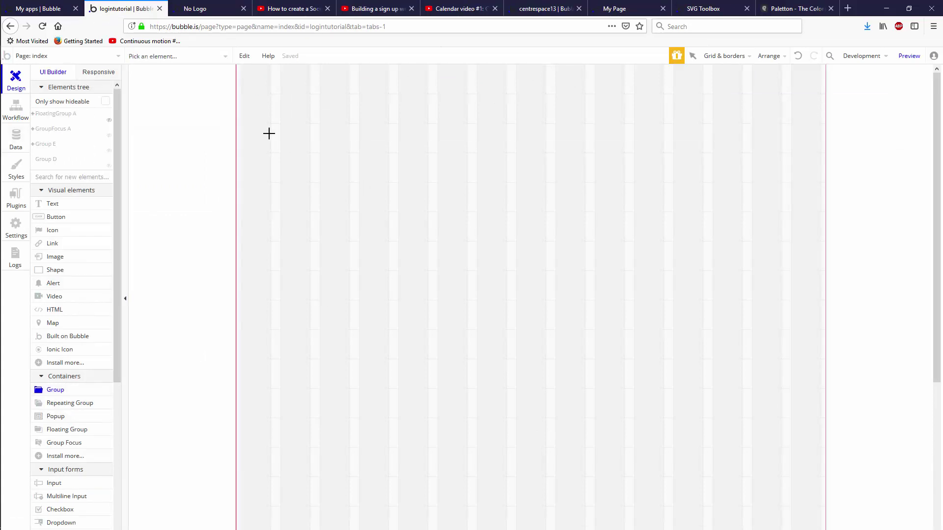
{"action": "mouse_move", "coordinate": [270, 125]}
{"action": "left_mouse_down"}
{"action": "mouse_move", "coordinate": [835, 299]}
{"action": "mouse_move", "coordinate": [762, 342]}
{"action": "left_mouse_up"}
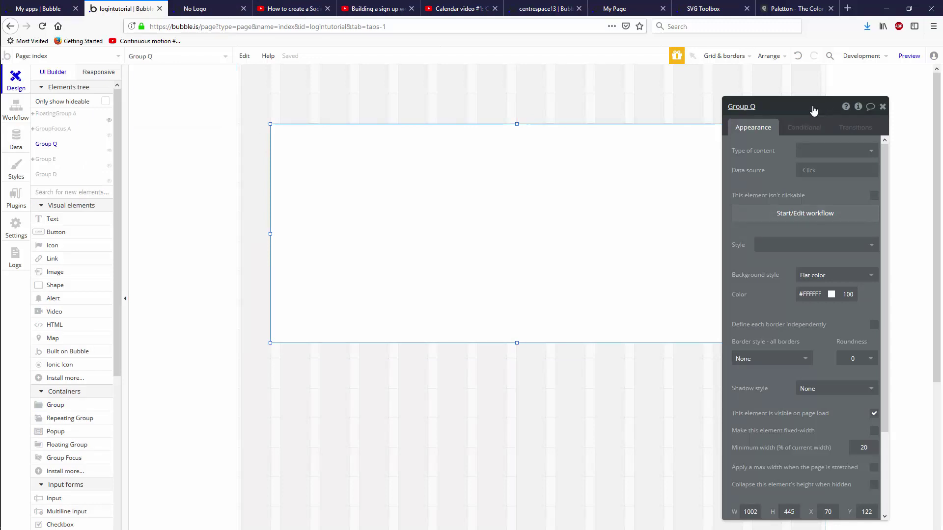
- Widen the new group to 1060 px and center it horizontally on the page
{"action": "left_click_drag", "start_coordinate": [812, 110], "coordinate": [589, 89]}
{"action": "left_click_drag", "start_coordinate": [762, 233], "coordinate": [791, 233]}
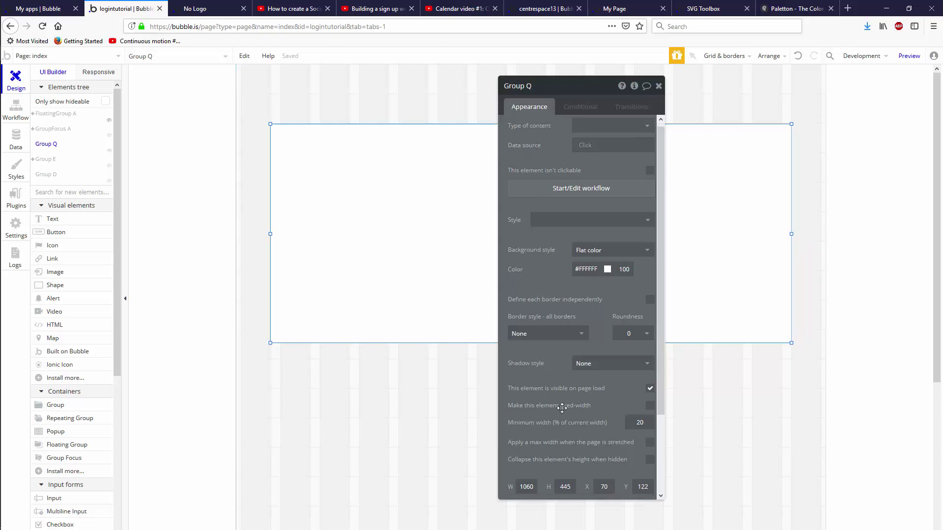
{"action": "scroll", "coordinate": [522, 397], "scroll_direction": "down", "scroll_amount": 2}
{"action": "right_click", "coordinate": [417, 290]}
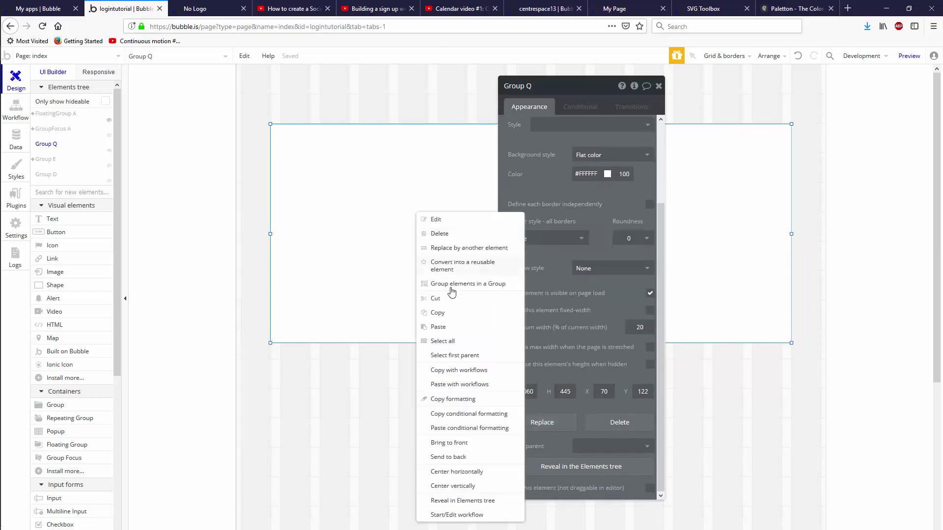
{"action": "left_click", "coordinate": [443, 474]}
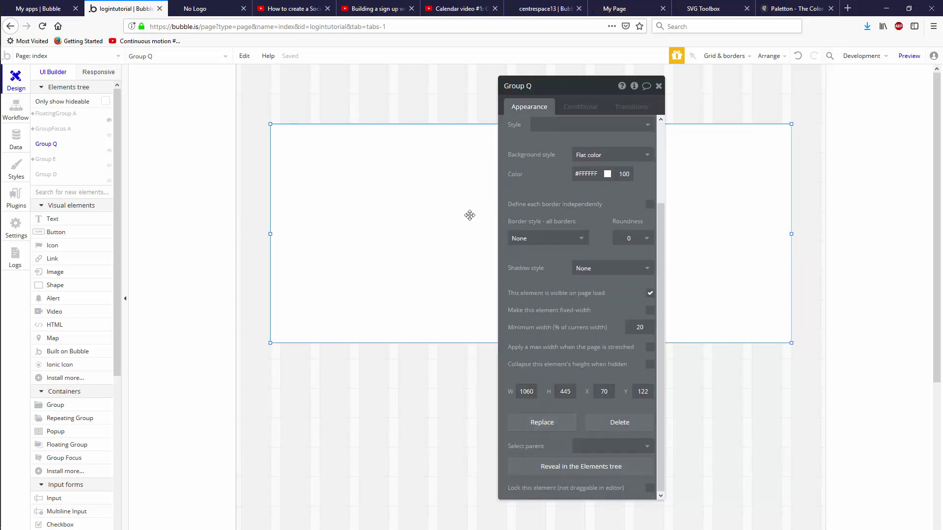
- Rename the group LoginMaster and extend its lower edge downward to make it taller
{"action": "left_click", "coordinate": [540, 90]}
{"action": "type", "text": "LoginMaster"}
{"action": "key", "text": "Return"}
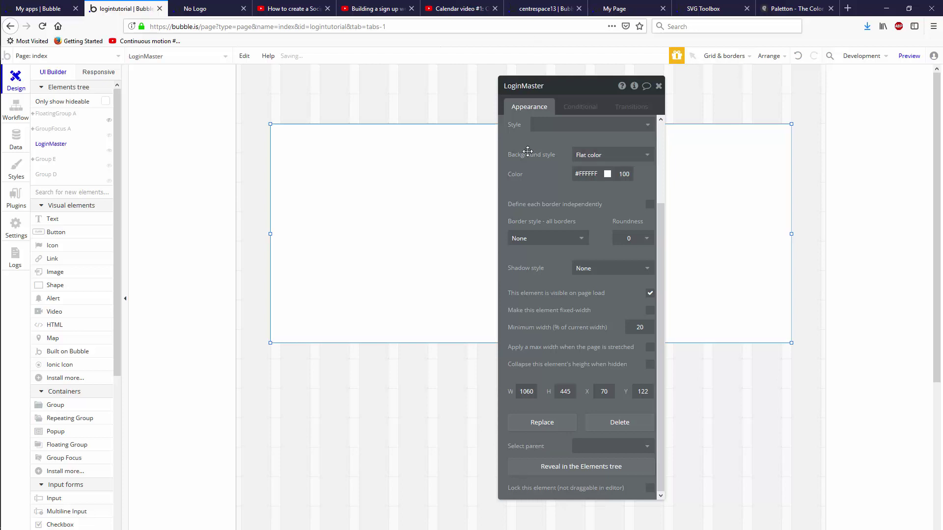
{"action": "left_click", "coordinate": [658, 86]}
{"action": "left_click_drag", "start_coordinate": [531, 343], "coordinate": [532, 389]}
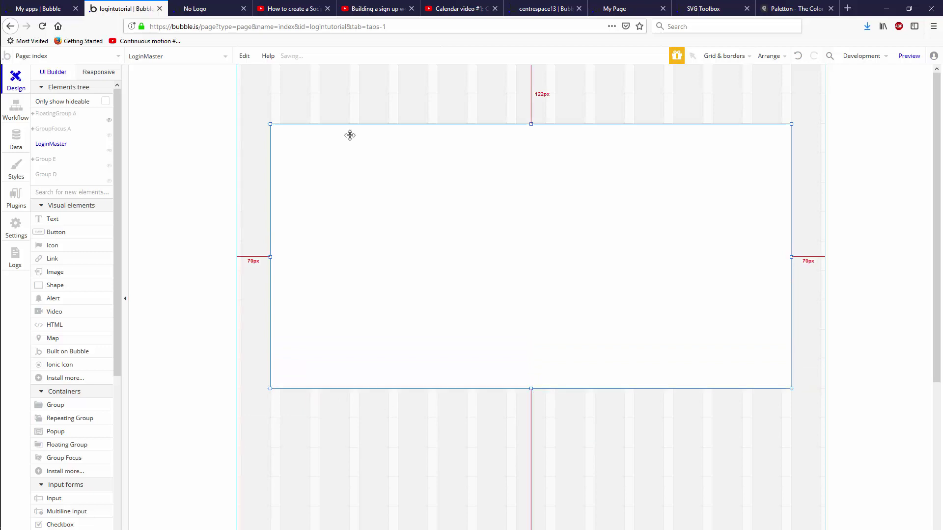
- Draw a narrow group about 89 by 120 px filling the gap between the page's upper edge and the LoginMaster group
{"action": "left_click", "coordinate": [62, 403]}
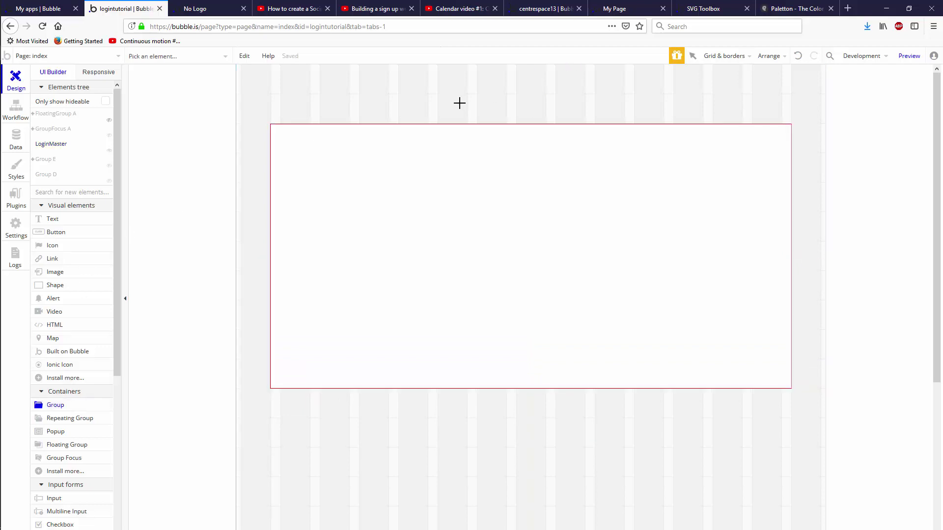
{"action": "left_click_drag", "start_coordinate": [532, 117], "coordinate": [489, 64]}
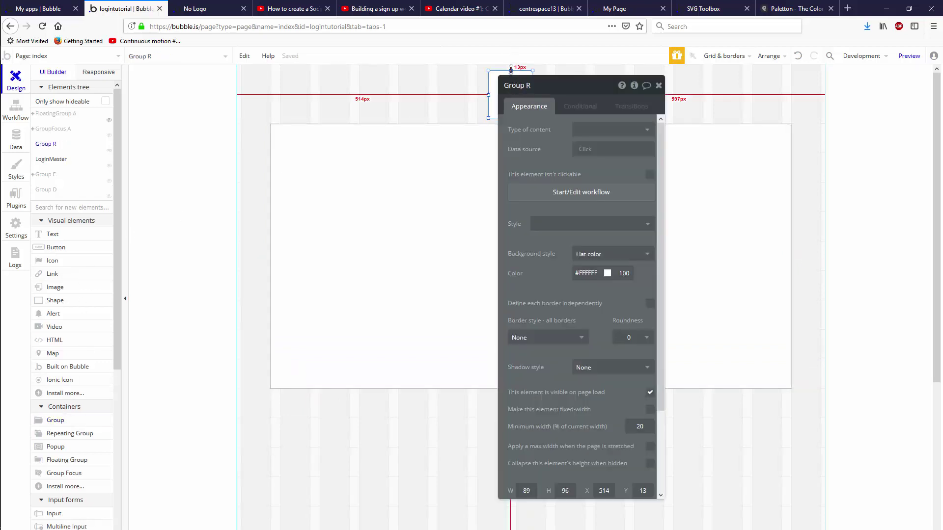
{"action": "left_click_drag", "start_coordinate": [535, 95], "coordinate": [279, 73]}
{"action": "left_click_drag", "start_coordinate": [510, 118], "coordinate": [509, 131]}
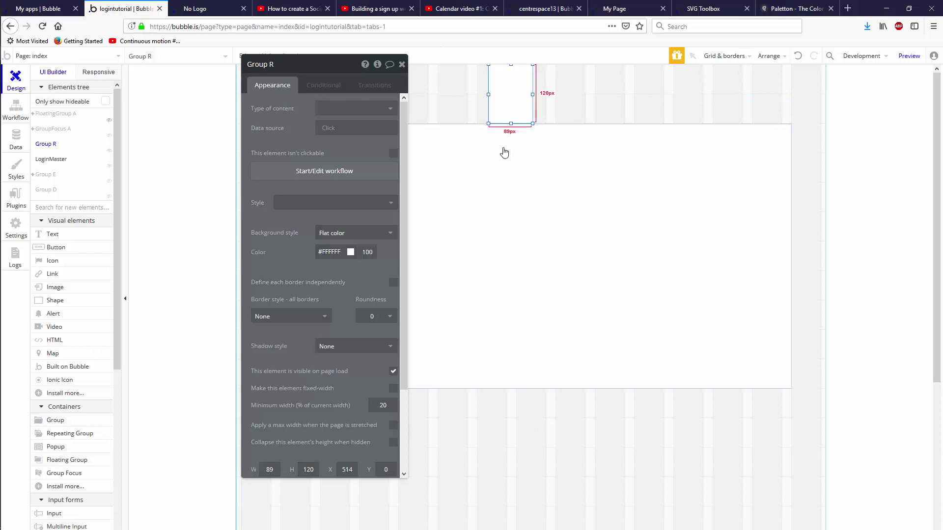
{"action": "left_click", "coordinate": [519, 206]}
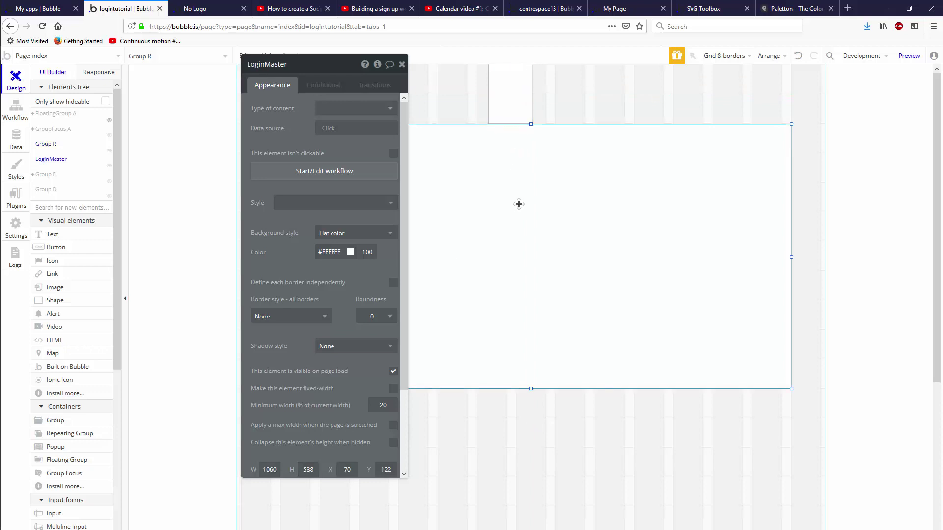
- Compare the desktop layout of the finished No Logo login page with its 320 by 480 mobile layout
{"action": "key", "text": "ctrl+Tab"}
{"action": "key", "text": "ctrl+shift+m"}
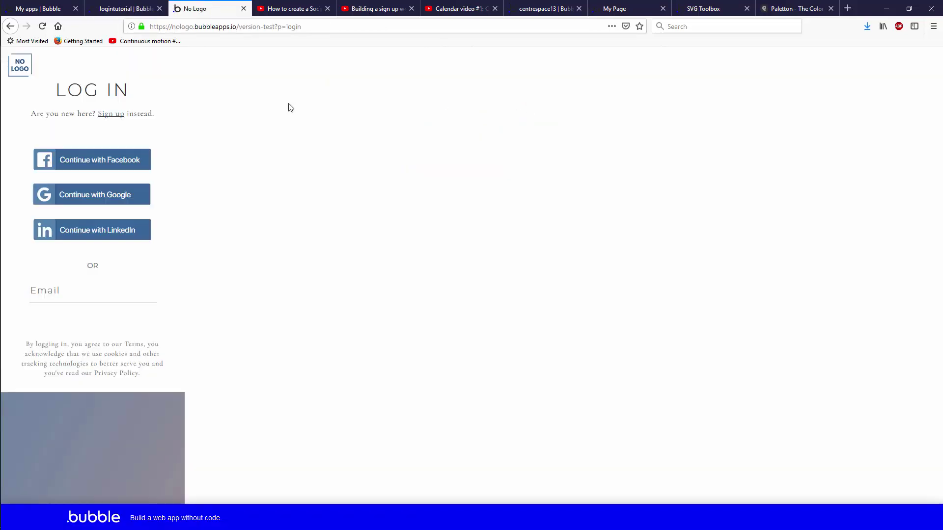
{"action": "key", "text": "F5"}
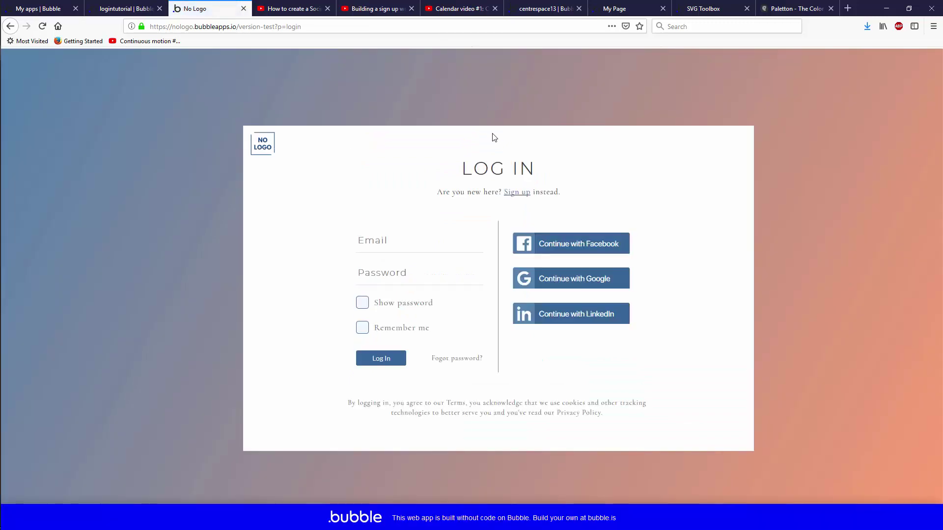
{"action": "key", "text": "ctrl+shift+m"}
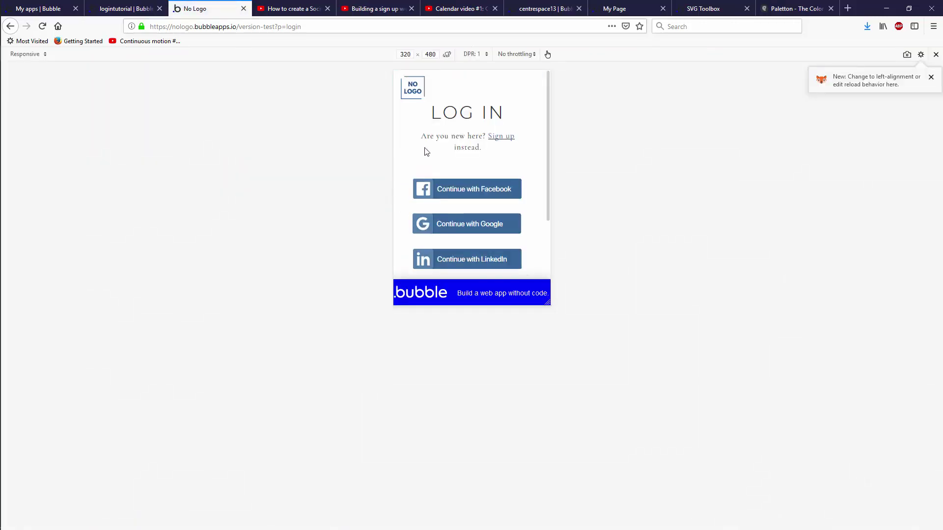
{"action": "key", "text": "ctrl+Page_Up"}
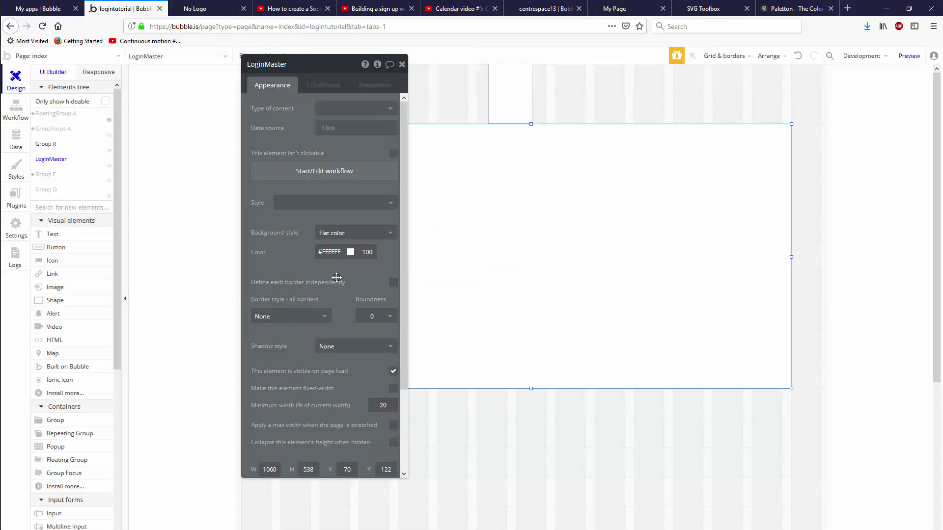
- Hide FloatingGroup A in the responsive view and examine LoginMaster at a page width of about 996 px
{"action": "left_click", "coordinate": [96, 73]}
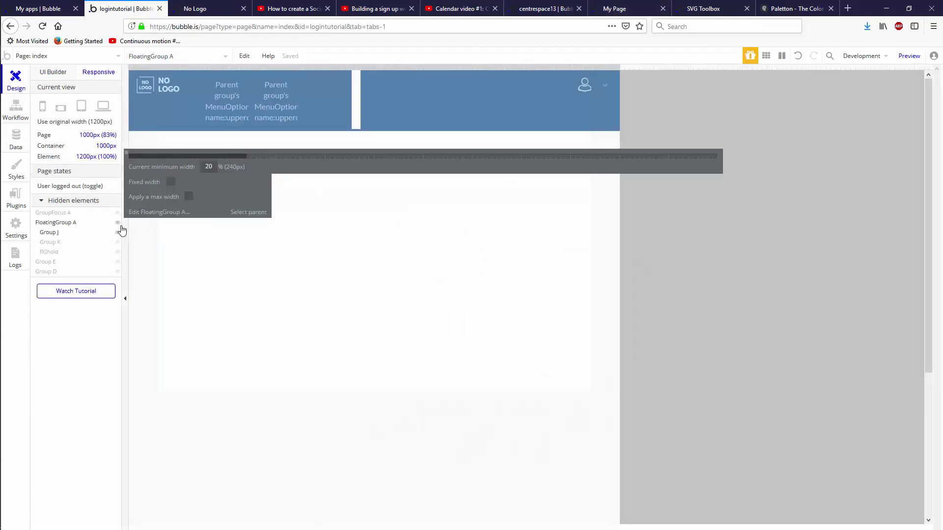
{"action": "left_click", "coordinate": [118, 224]}
{"action": "left_click", "coordinate": [411, 223]}
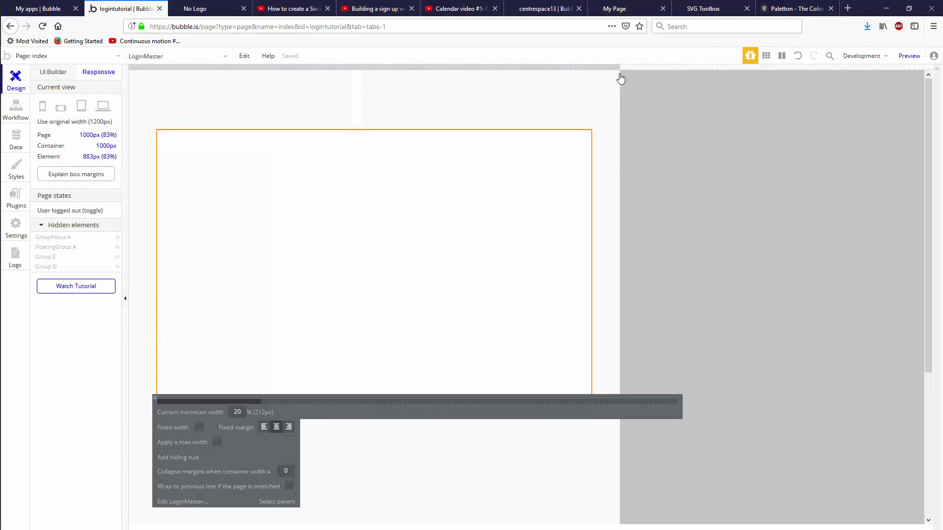
{"action": "left_click_drag", "start_coordinate": [620, 68], "coordinate": [485, 106]}
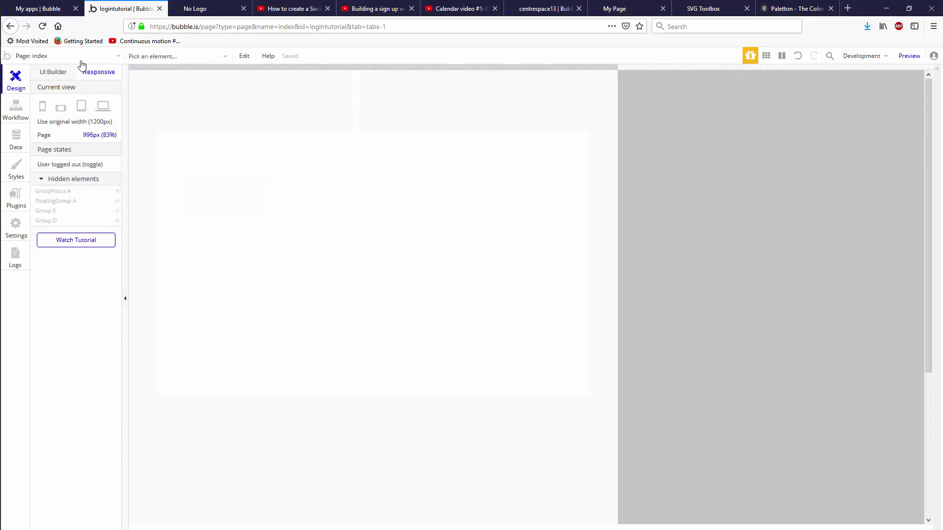
- Color the LoginMaster group dark red #875353 and the narrow group above it teal
{"action": "left_click", "coordinate": [68, 74]}
{"action": "left_click", "coordinate": [577, 290]}
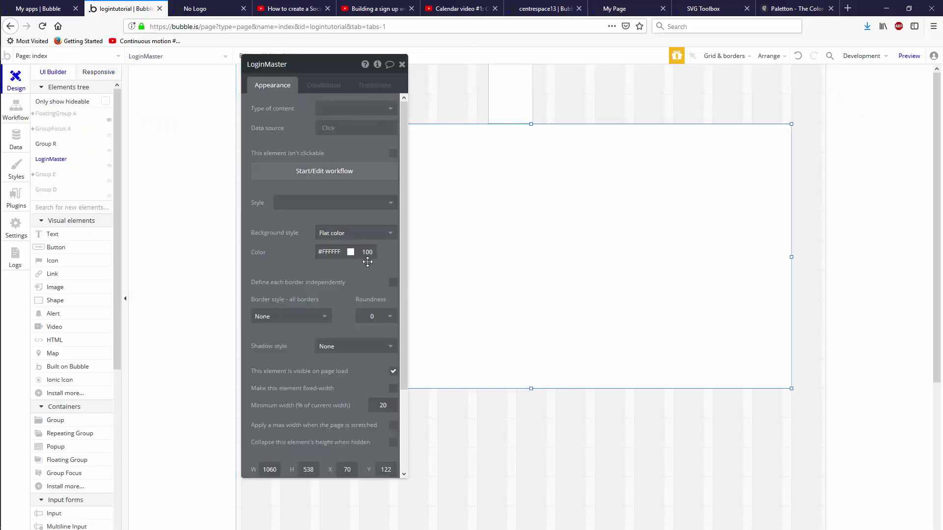
{"action": "left_click", "coordinate": [350, 252]}
{"action": "left_click", "coordinate": [345, 293]}
{"action": "left_click", "coordinate": [496, 94]}
{"action": "left_click", "coordinate": [350, 252]}
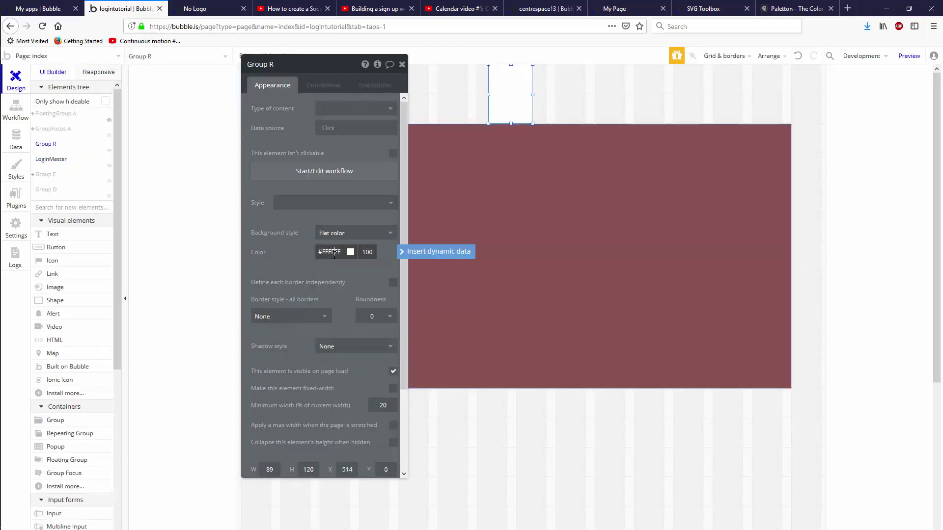
{"action": "left_click", "coordinate": [366, 291]}
{"action": "left_click", "coordinate": [395, 294]}
{"action": "left_click", "coordinate": [547, 162]}
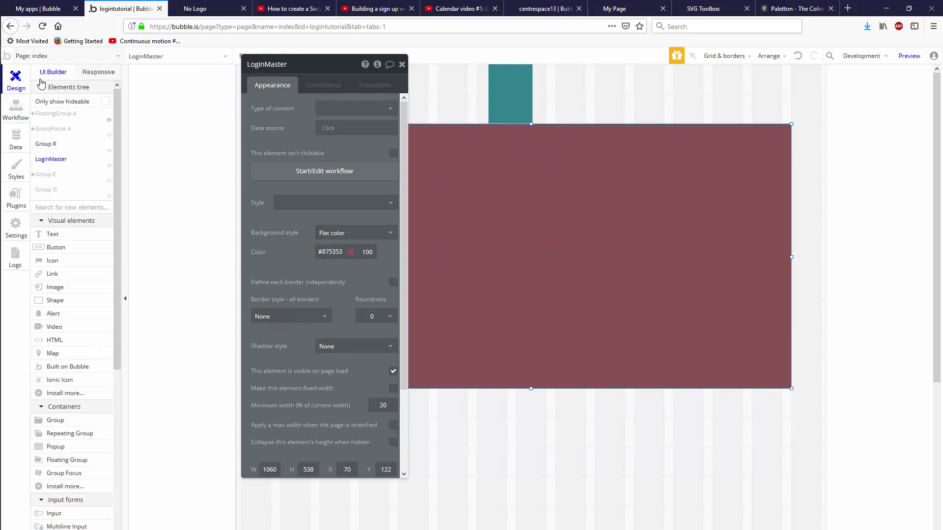
- Test how the two colored groups resize in the responsive view at page widths of 300 px and about 1283 px
{"action": "left_click", "coordinate": [99, 72]}
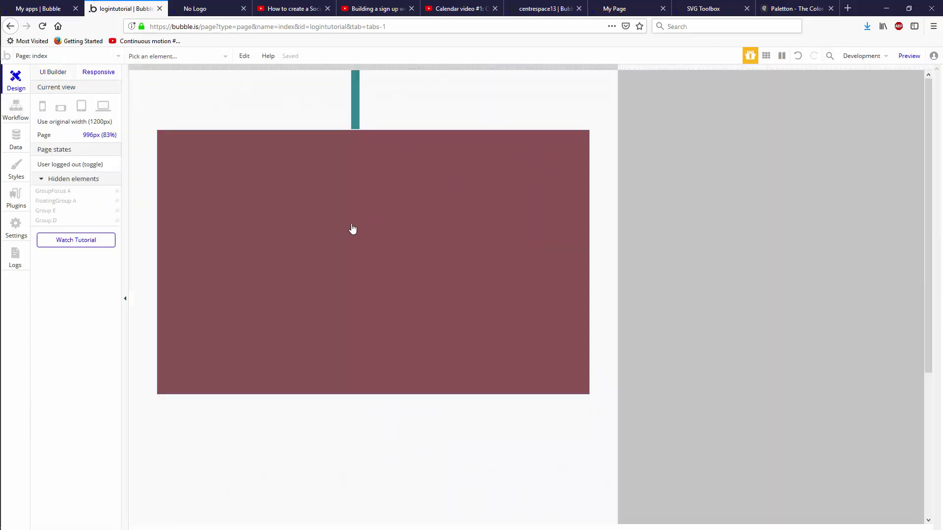
{"action": "left_click_drag", "start_coordinate": [620, 67], "coordinate": [232, 144]}
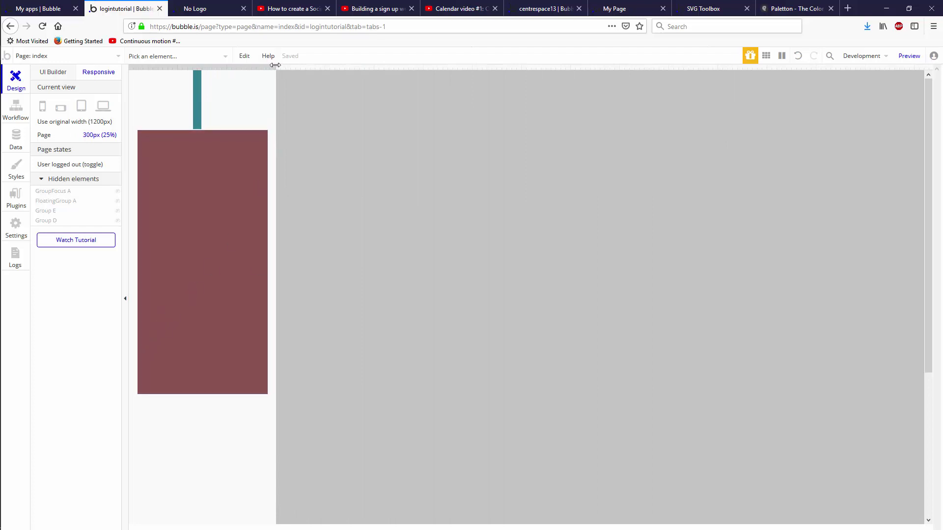
{"action": "left_click_drag", "start_coordinate": [274, 64], "coordinate": [758, 86]}
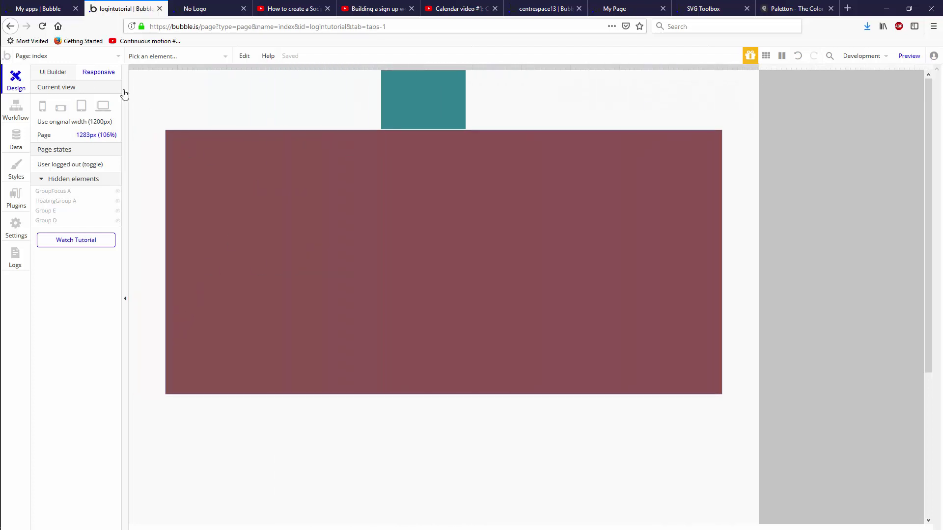
- Check LoginMaster's side margins on the design canvas, and examine them in the responsive view at a page width of about 653 px
{"action": "left_click", "coordinate": [64, 75]}
{"action": "right_click", "coordinate": [476, 234]}
{"action": "left_click", "coordinate": [550, 471]}
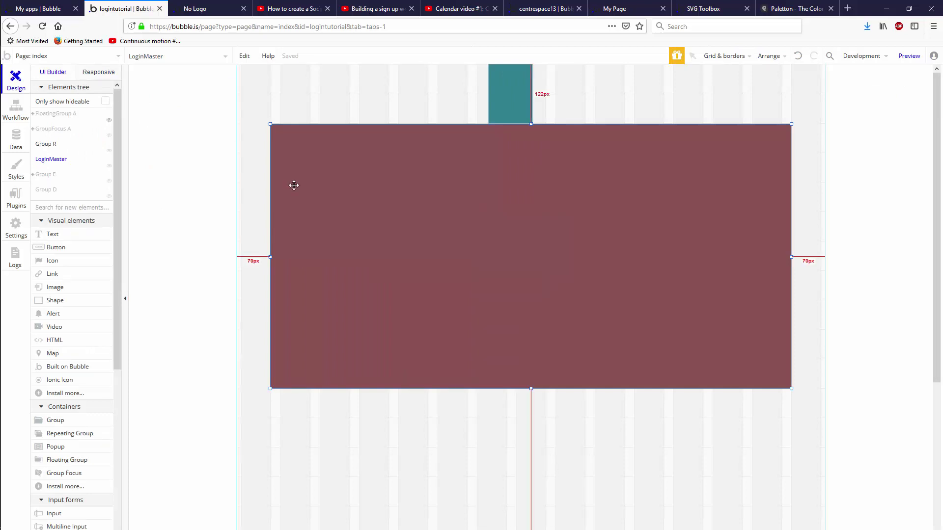
{"action": "left_click", "coordinate": [98, 87]}
{"action": "left_click", "coordinate": [98, 72]}
{"action": "left_click", "coordinate": [244, 319]}
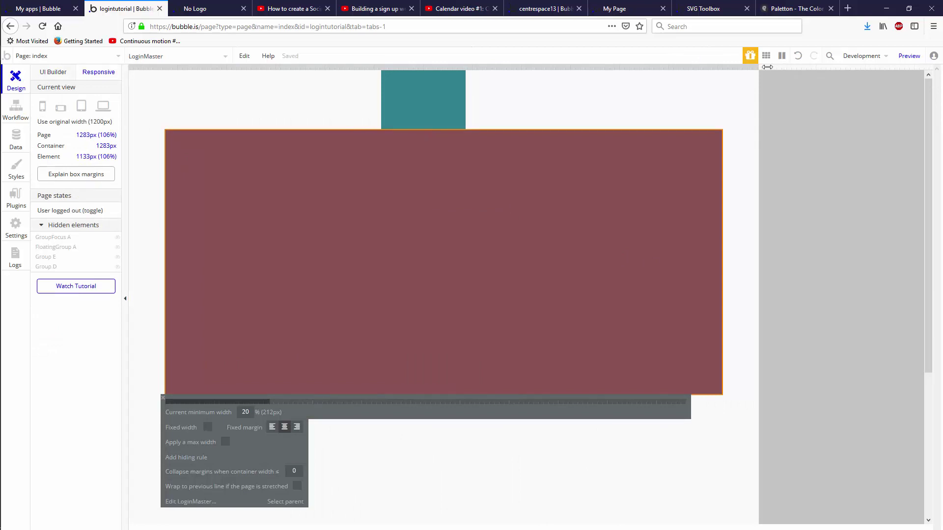
{"action": "left_click_drag", "start_coordinate": [766, 67], "coordinate": [453, 176]}
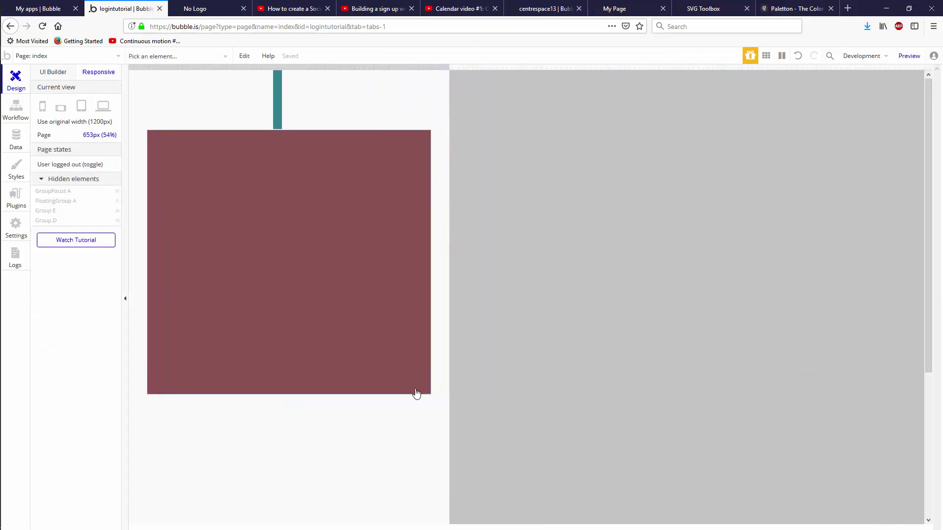
- Examine the side margins of the finished No Logo login page in its desktop and mobile layouts
{"action": "left_click", "coordinate": [195, 8]}
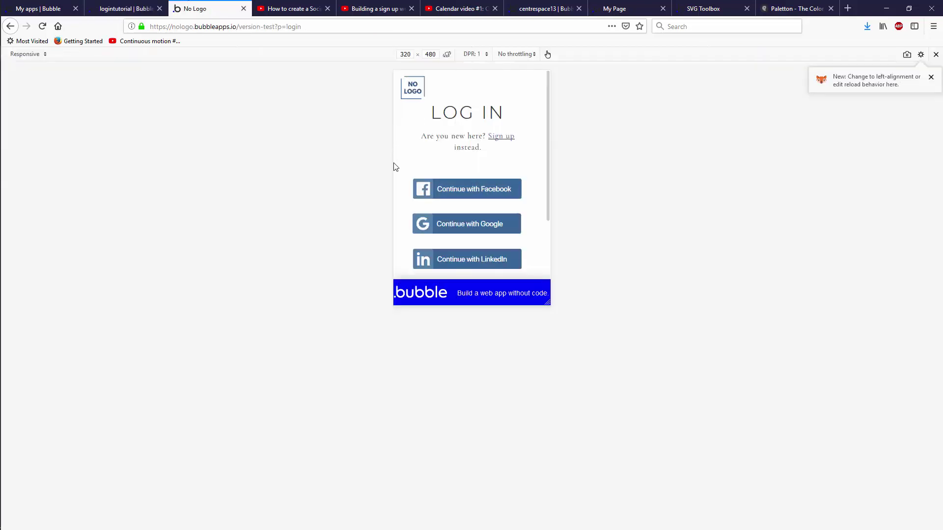
{"action": "key", "text": "ctrl+shift+m"}
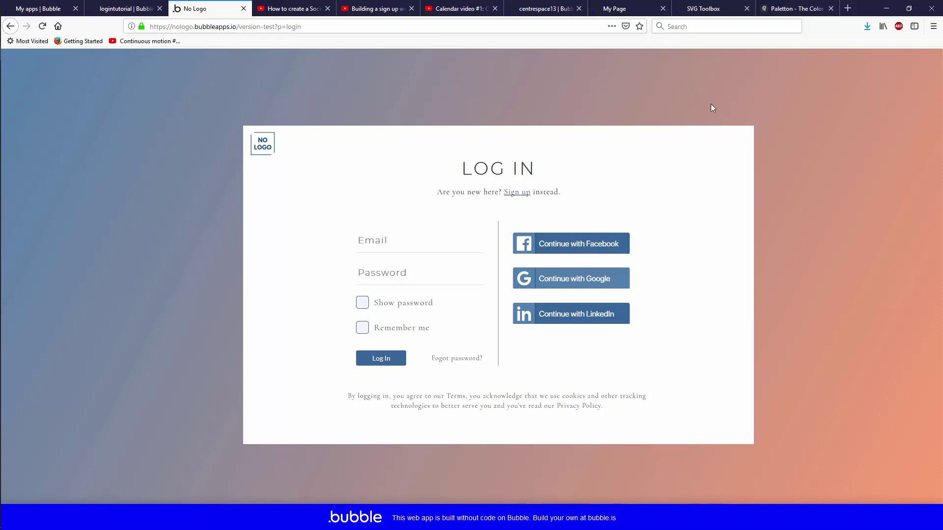
{"action": "key", "text": "ctrl+shift+m"}
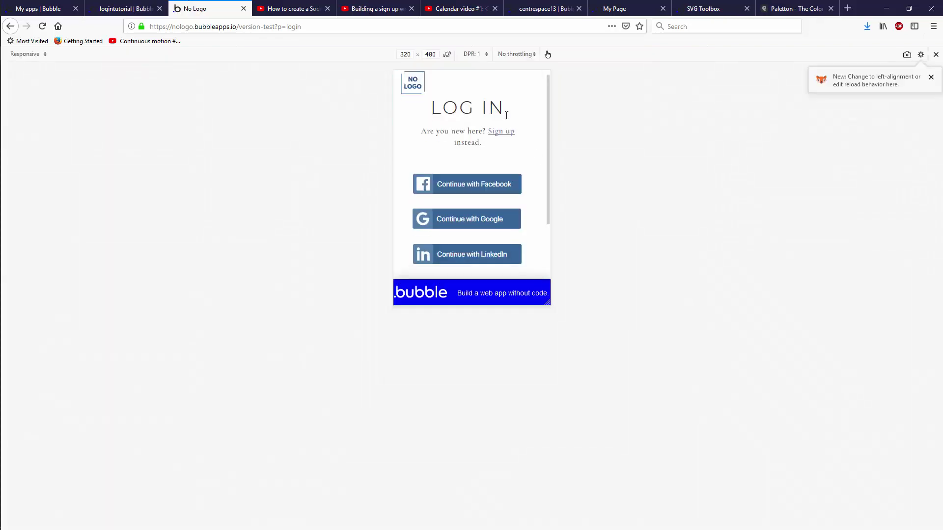
{"action": "scroll", "coordinate": [506, 116], "scroll_direction": "down", "scroll_amount": 3}
{"action": "scroll", "coordinate": [496, 172], "scroll_direction": "up", "scroll_amount": 3}
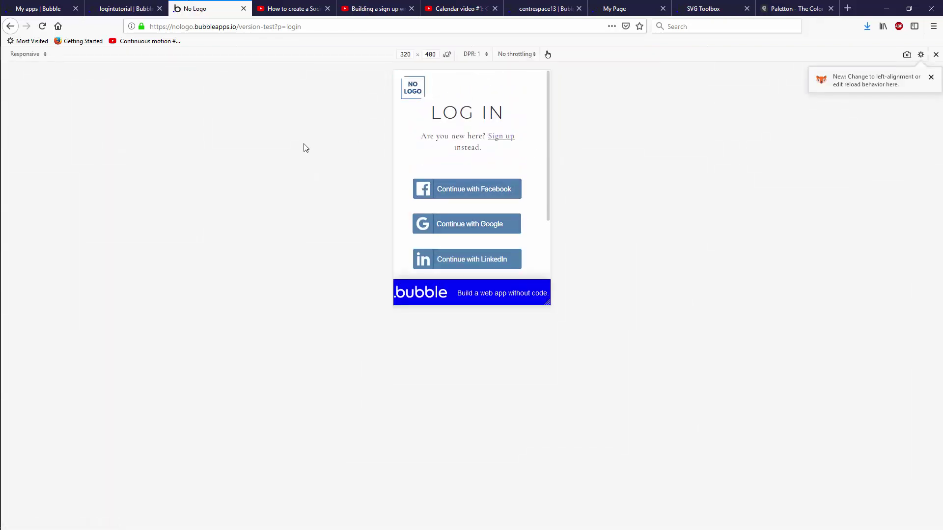
- Set LoginMaster to collapse its margins at container widths of 575 or less and test it at a 300 px page width
{"action": "left_click", "coordinate": [126, 8]}
{"action": "left_click", "coordinate": [211, 299]}
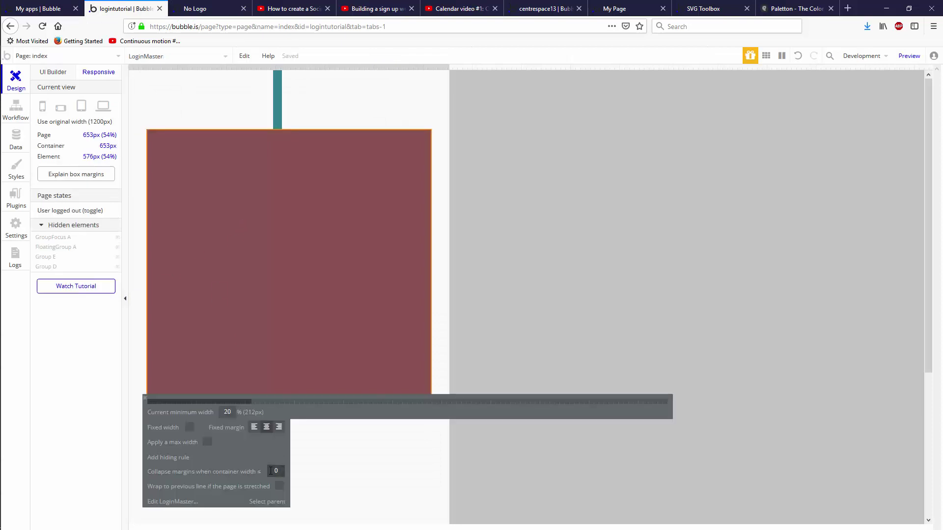
{"action": "type", "text": "575"}
{"action": "key", "text": "Return"}
{"action": "left_click_drag", "start_coordinate": [449, 67], "coordinate": [218, 68]}
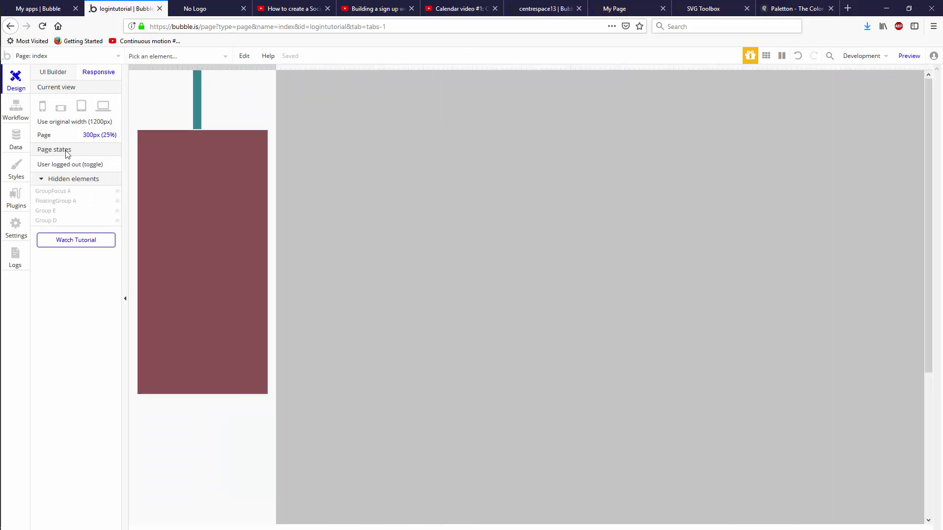
{"action": "left_click_drag", "start_coordinate": [276, 152], "coordinate": [575, 154]}
{"action": "left_click", "coordinate": [412, 222]}
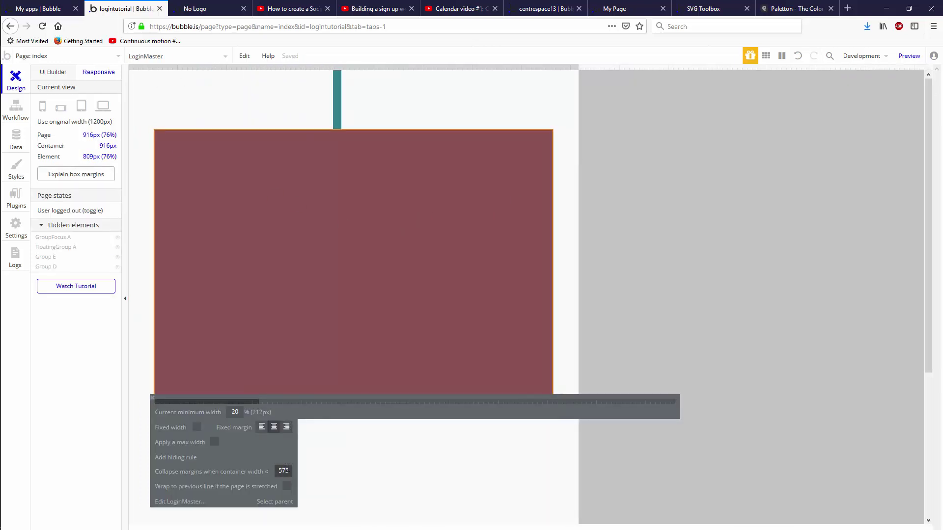
- Wrap LoginMaster in a new parent group and stretch that group to both side edges of the page
{"action": "left_click", "coordinate": [56, 71]}
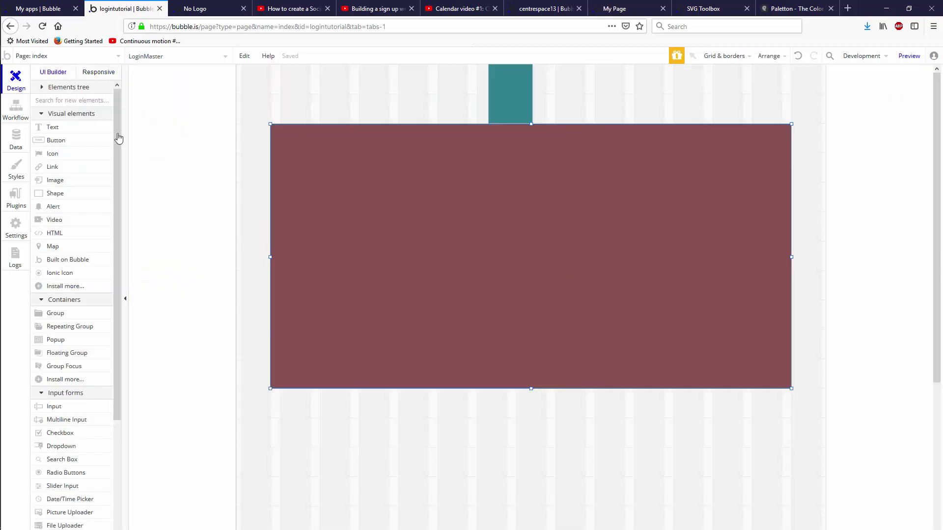
{"action": "right_click", "coordinate": [513, 234]}
{"action": "left_click", "coordinate": [579, 281]}
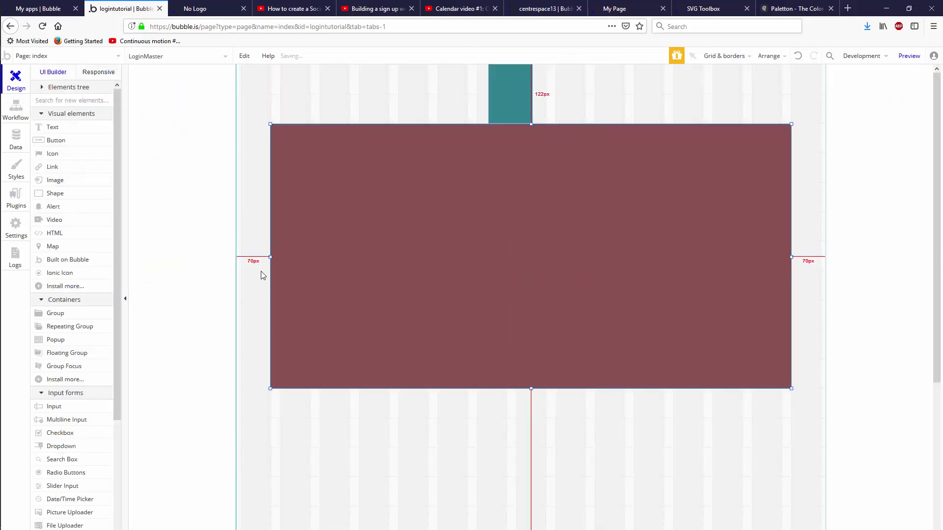
{"action": "left_click_drag", "start_coordinate": [270, 257], "coordinate": [236, 257]}
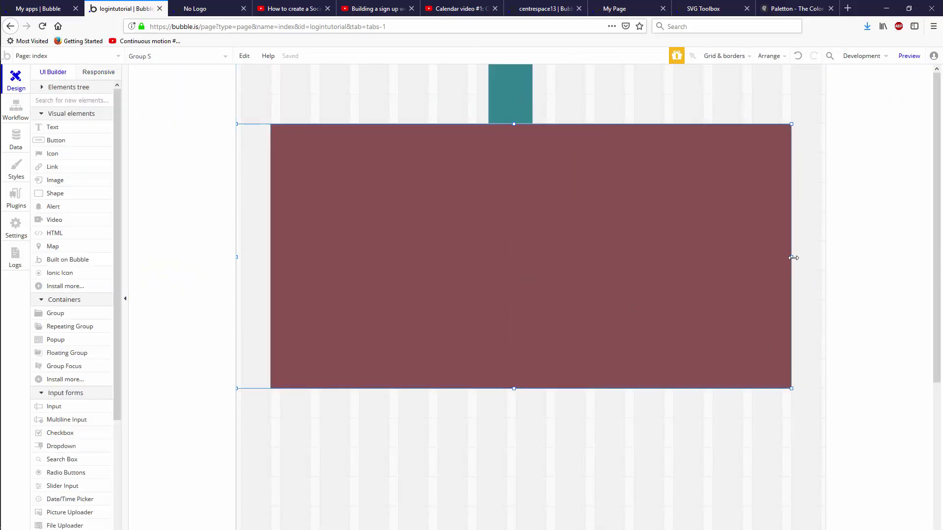
{"action": "left_click_drag", "start_coordinate": [791, 257], "coordinate": [825, 257]}
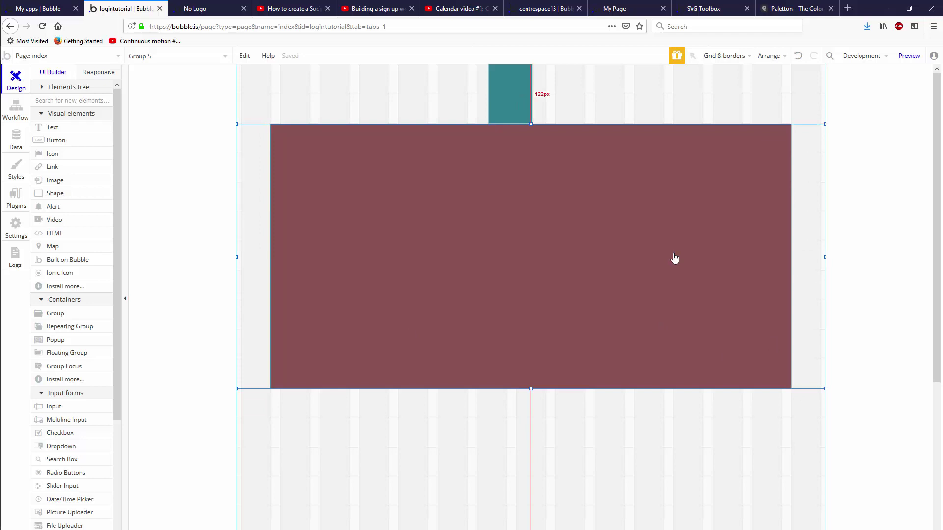
- Set LoginMaster inside its parent group to collapse margins at container widths of 575 or less, and test it at narrower and wider page widths
{"action": "left_click", "coordinate": [95, 74]}
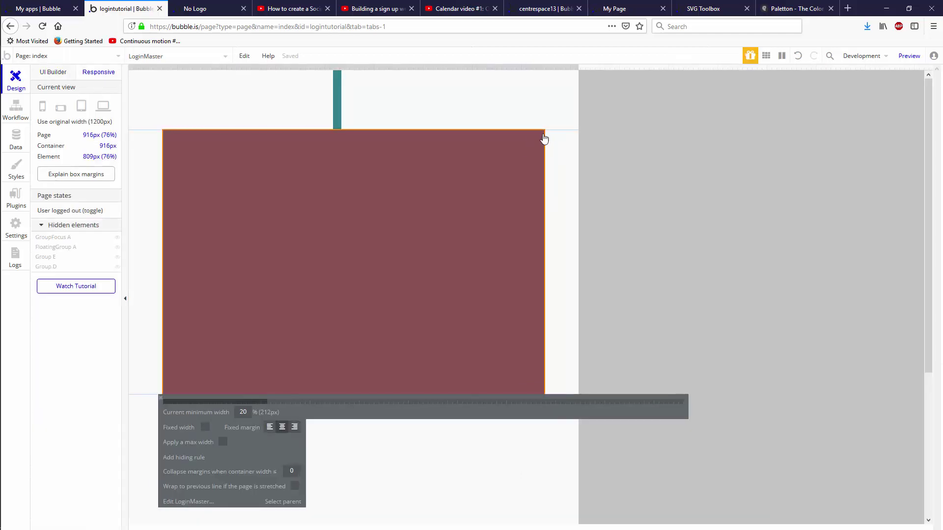
{"action": "left_click", "coordinate": [429, 274]}
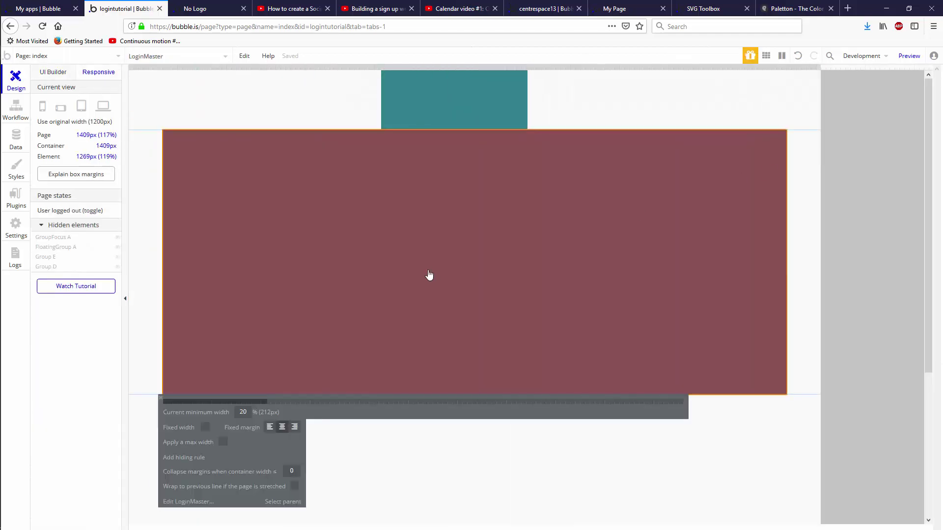
{"action": "left_click_drag", "start_coordinate": [297, 473], "coordinate": [290, 472]}
{"action": "type", "text": "575"}
{"action": "left_click_drag", "start_coordinate": [820, 67], "coordinate": [434, 139]}
{"action": "left_click_drag", "start_coordinate": [647, 138], "coordinate": [762, 131]}
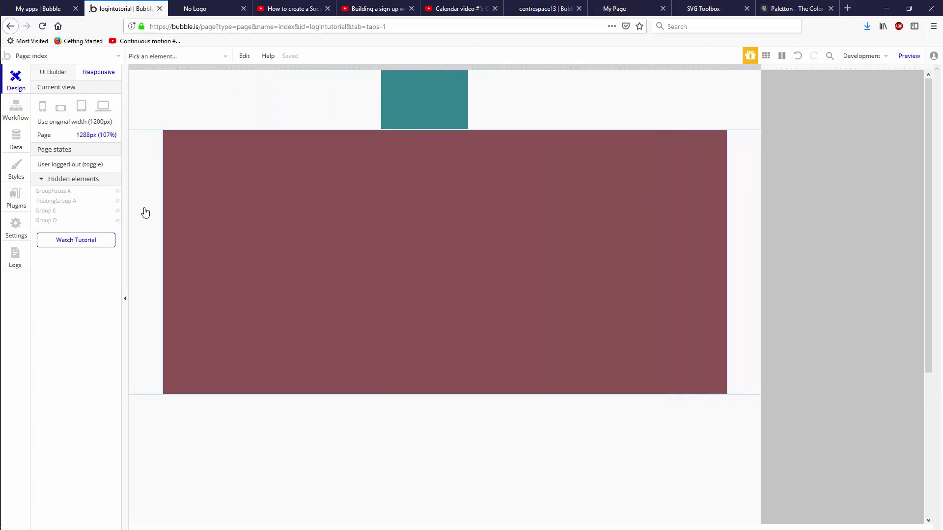
{"action": "left_click", "coordinate": [61, 73]}
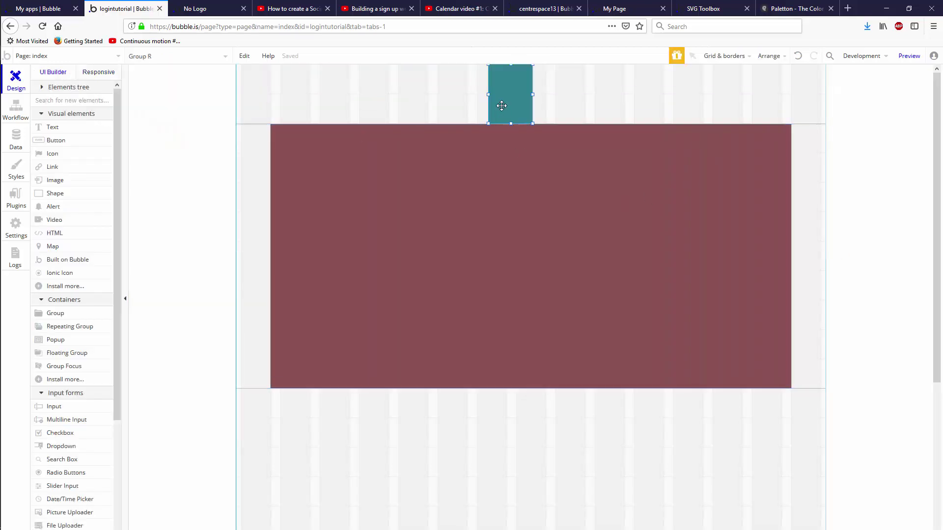
- Set the group above LoginMaster to collapse its height when hidden, and remove its flat colour background
{"action": "double_click", "coordinate": [501, 105]}
{"action": "left_click_drag", "start_coordinate": [248, 377], "coordinate": [73, 356]}
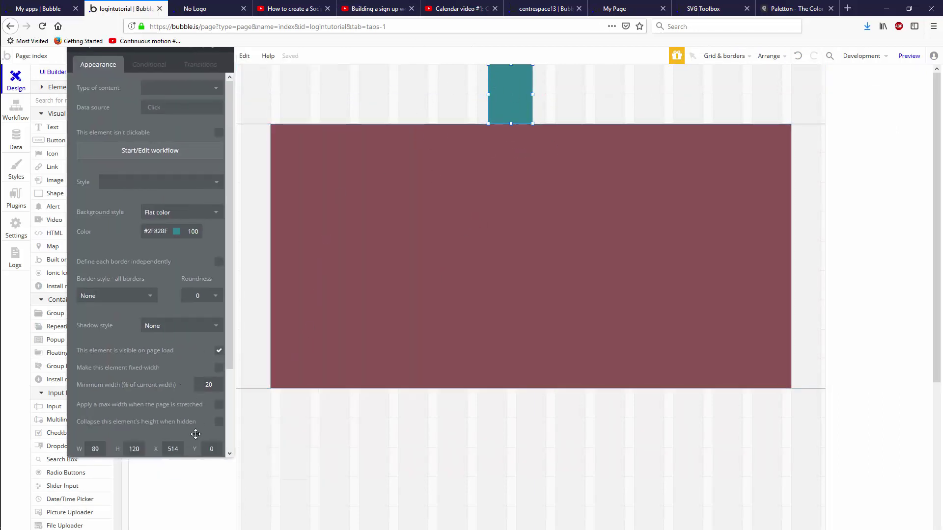
{"action": "left_click", "coordinate": [219, 423]}
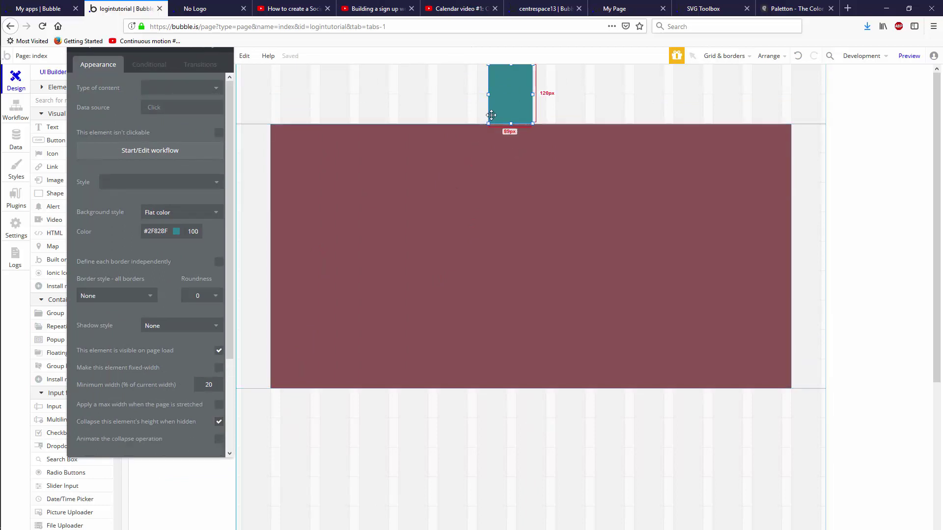
{"action": "left_click", "coordinate": [180, 212]}
{"action": "left_click", "coordinate": [156, 227]}
- Add a condition to the group above LoginMaster that makes it not visible when the current page width is ≤ 575
{"action": "left_click", "coordinate": [142, 65]}
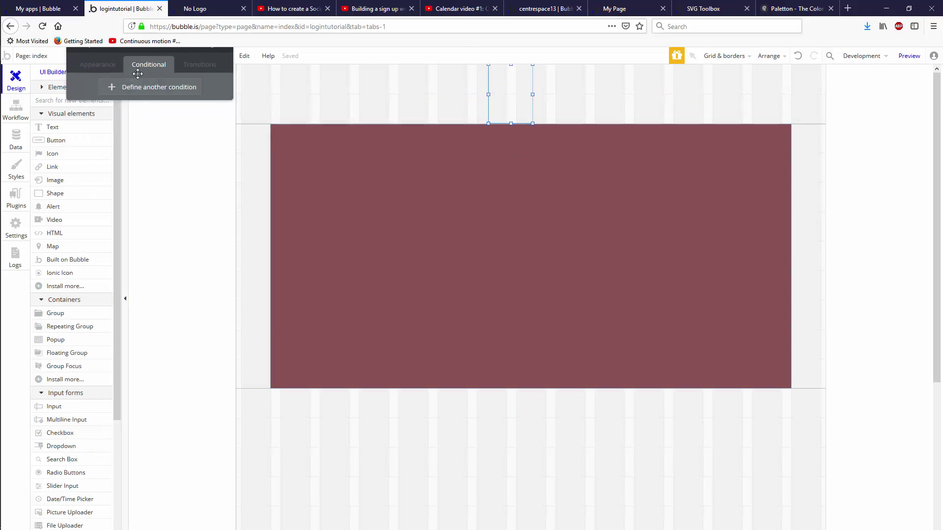
{"action": "left_click", "coordinate": [132, 87]}
{"action": "left_click", "coordinate": [115, 97]}
{"action": "type", "text": "page"}
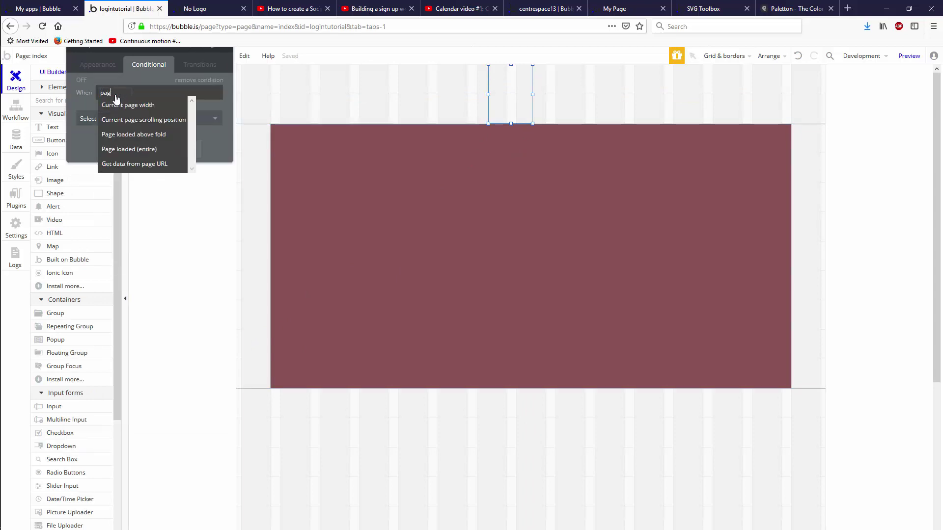
{"action": "left_click", "coordinate": [128, 107]}
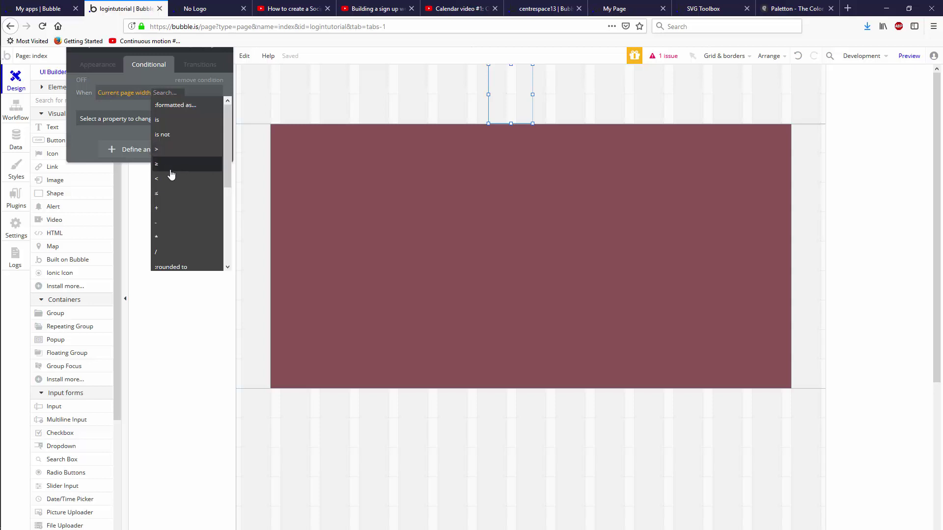
{"action": "left_click", "coordinate": [167, 194]}
{"action": "type", "text": "57"}
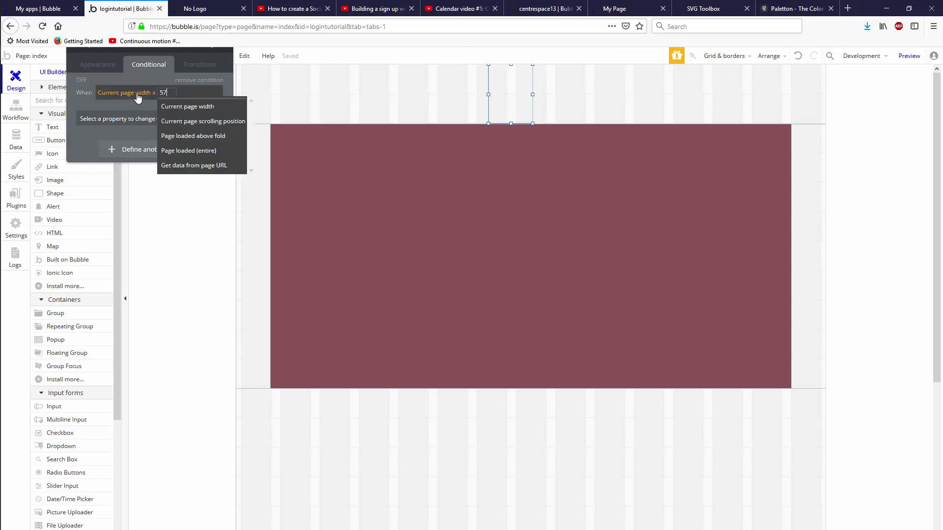
{"action": "type", "text": "5"}
{"action": "key", "text": "Return"}
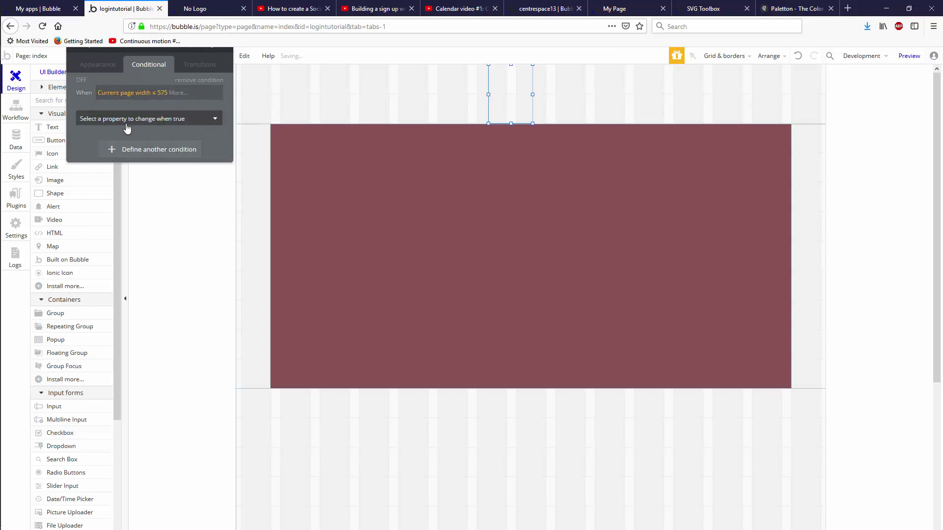
{"action": "left_click", "coordinate": [127, 127]}
{"action": "left_click", "coordinate": [135, 147]}
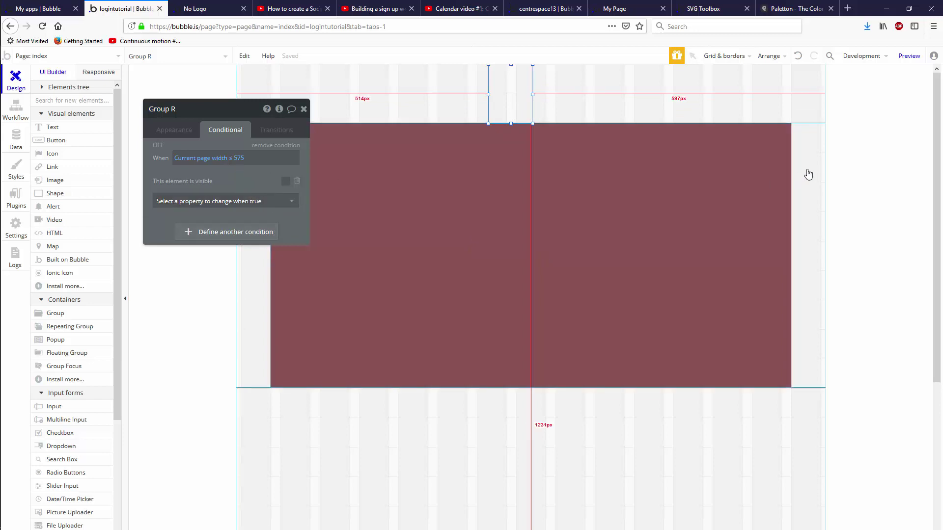
- Preview the index page and check how LoginMaster and the space above it respond to different window widths
{"action": "left_click", "coordinate": [908, 56]}
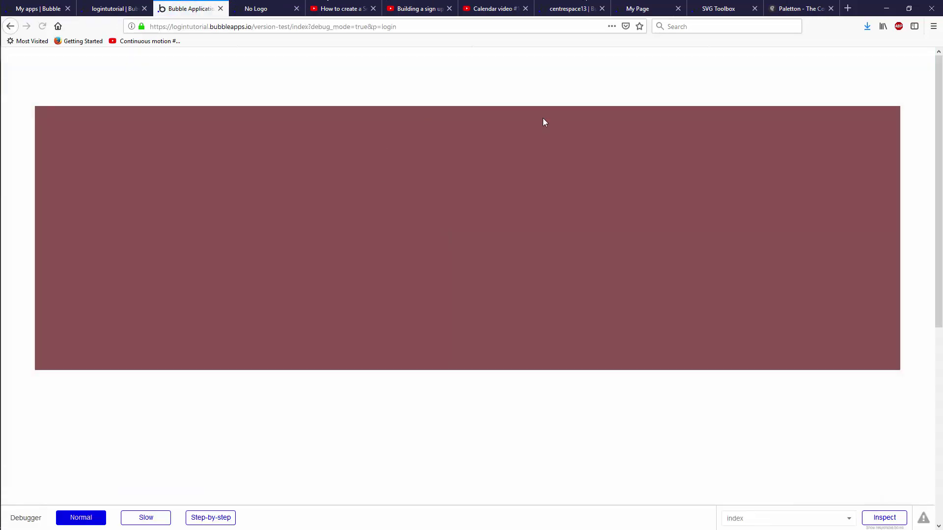
{"action": "left_click", "coordinate": [909, 10]}
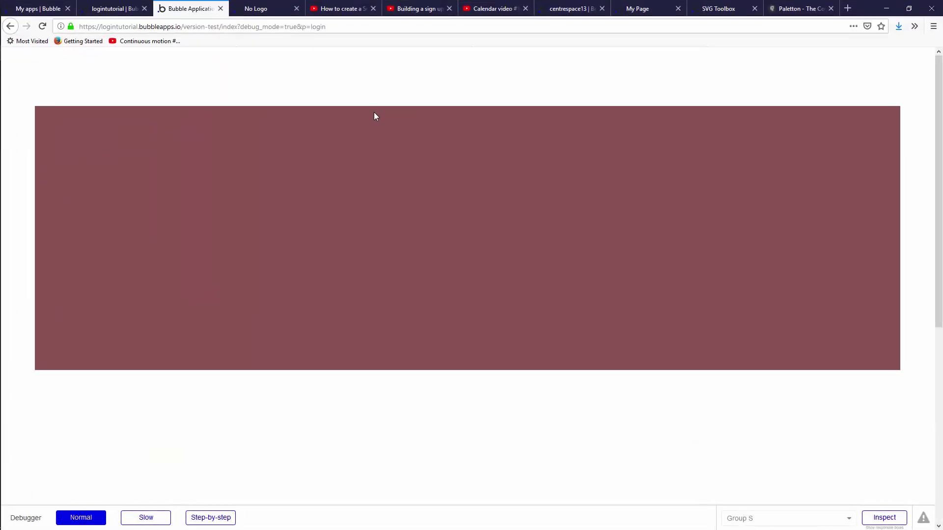
{"action": "left_click", "coordinate": [172, 61]}
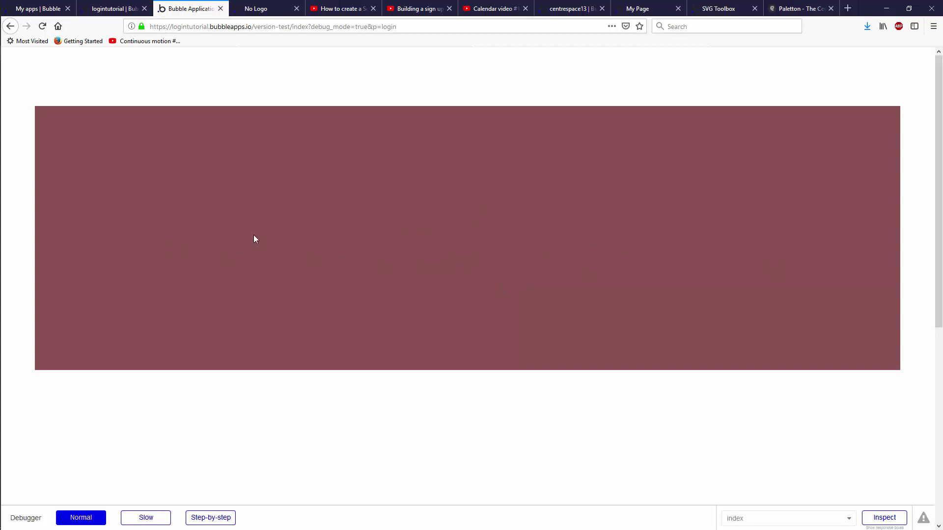
- Apply a maximum width of 100% of the current width to LoginMaster for when the page is stretched
{"action": "left_click", "coordinate": [118, 14]}
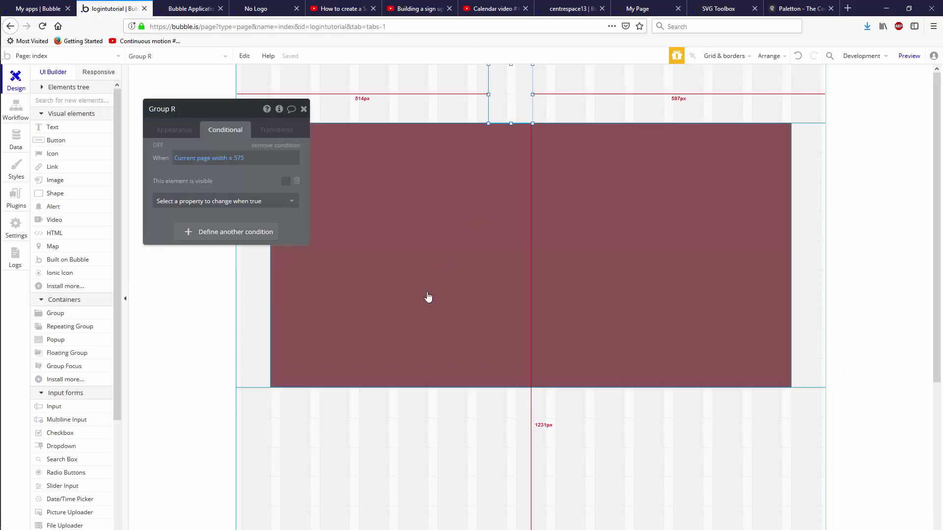
{"action": "left_click", "coordinate": [427, 297]}
{"action": "left_click", "coordinate": [184, 134]}
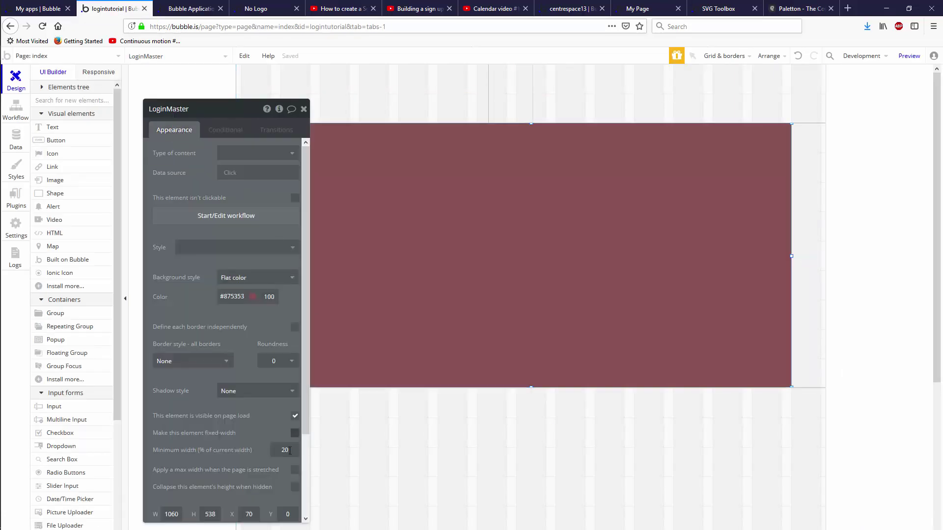
{"action": "left_click", "coordinate": [295, 470]}
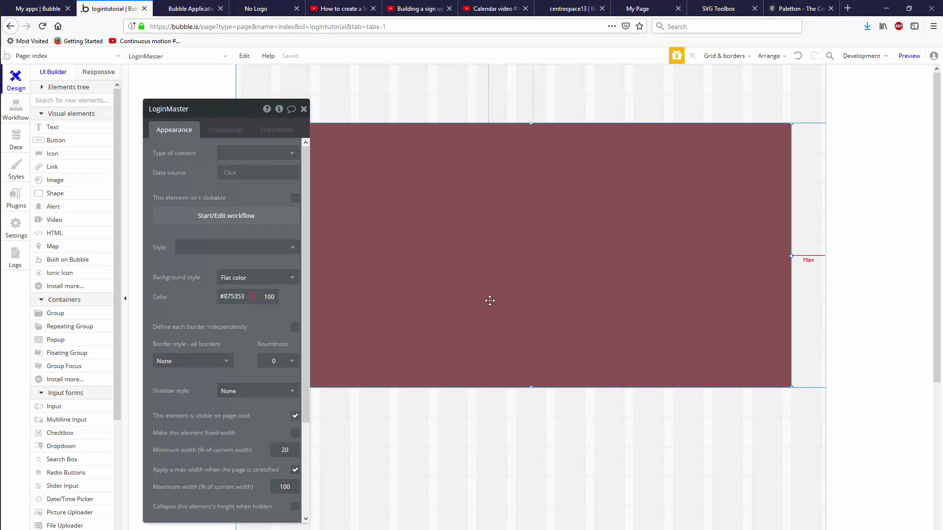
{"action": "left_click", "coordinate": [515, 108]}
- Examine the finished No Logo login page in its desktop and mobile layouts, and compare it with the previewed index page
{"action": "left_click", "coordinate": [250, 8]}
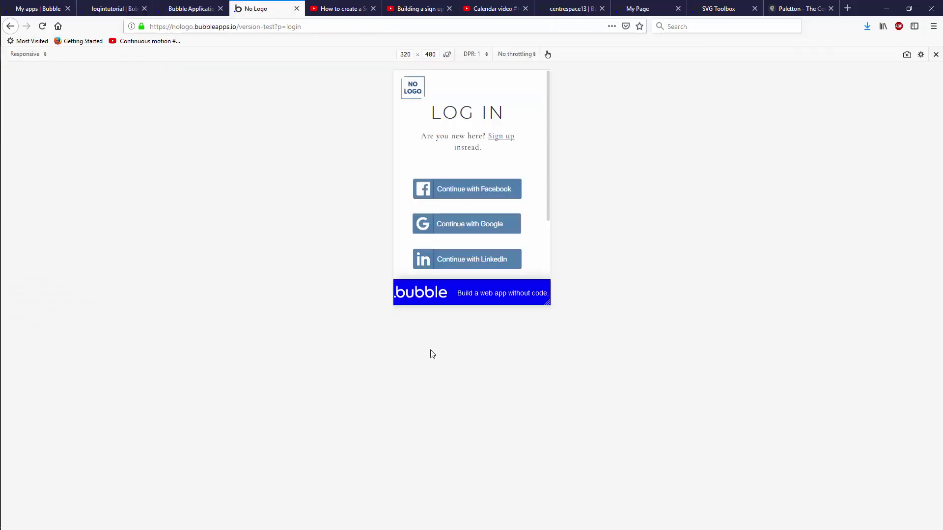
{"action": "key", "text": "ctrl+shift+m"}
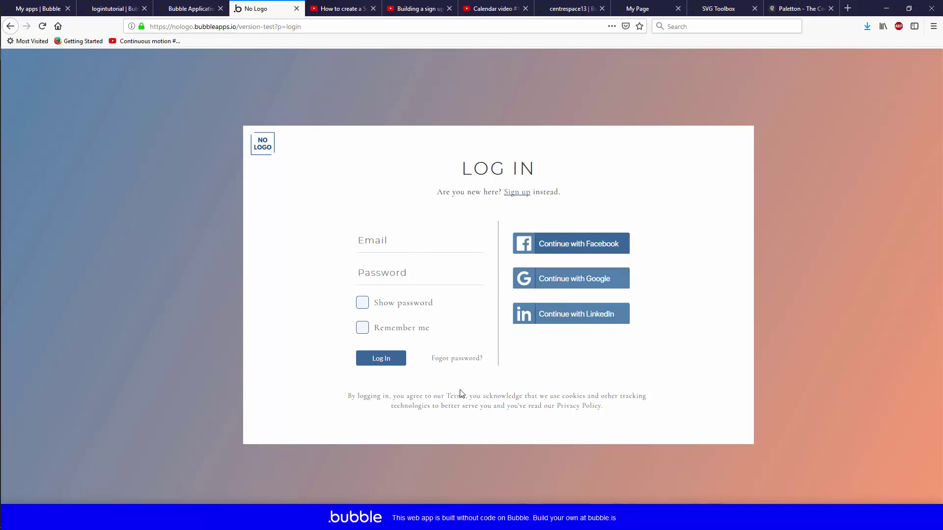
{"action": "key", "text": "ctrl+shift+m"}
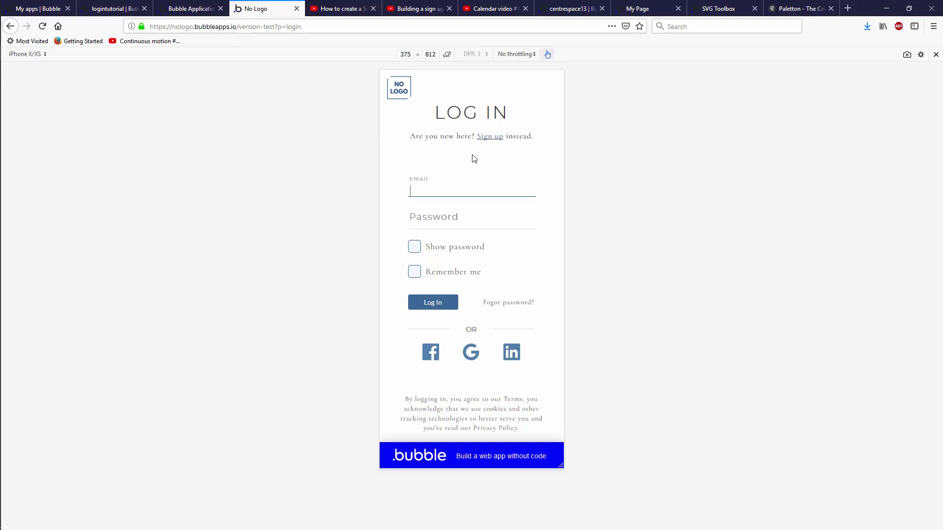
{"action": "left_click", "coordinate": [639, 349]}
{"action": "key", "text": "ctrl+shift+m"}
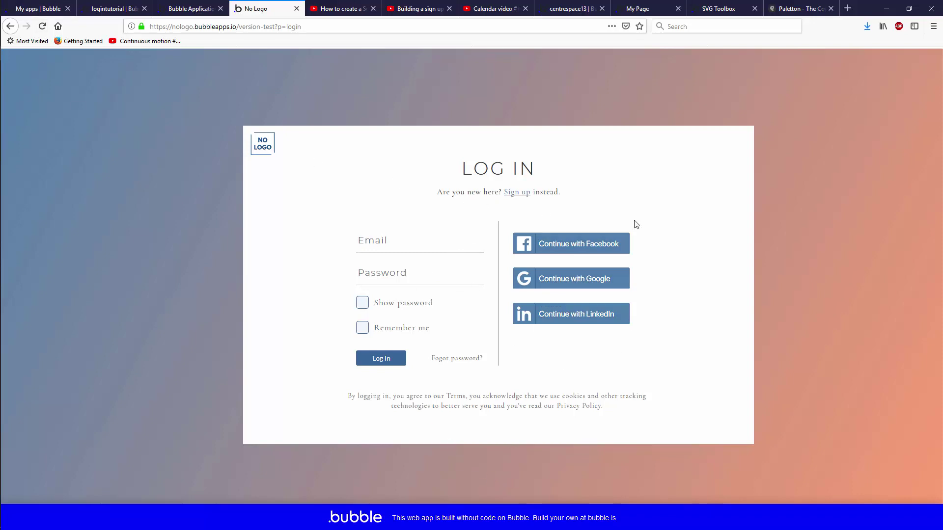
{"action": "left_click", "coordinate": [213, 5]}
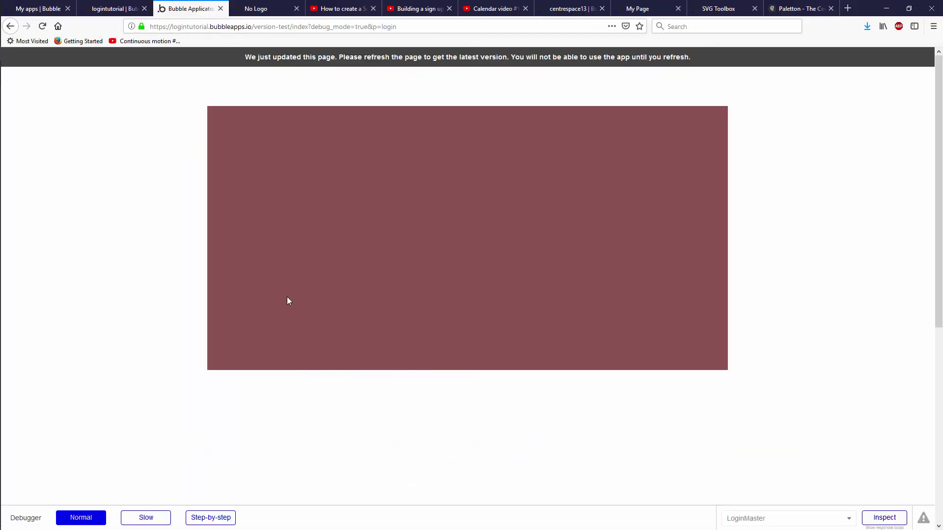
- Draw a new group about 488 px tall inside LoginMaster, set its width to 320 px and centre it horizontally
{"action": "key", "text": "ctrl+Page_Up"}
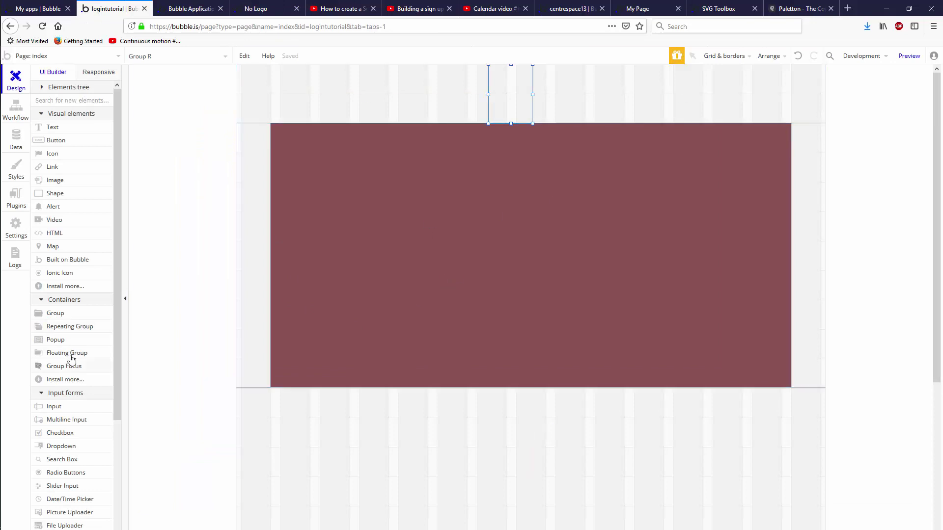
{"action": "left_click", "coordinate": [67, 314]}
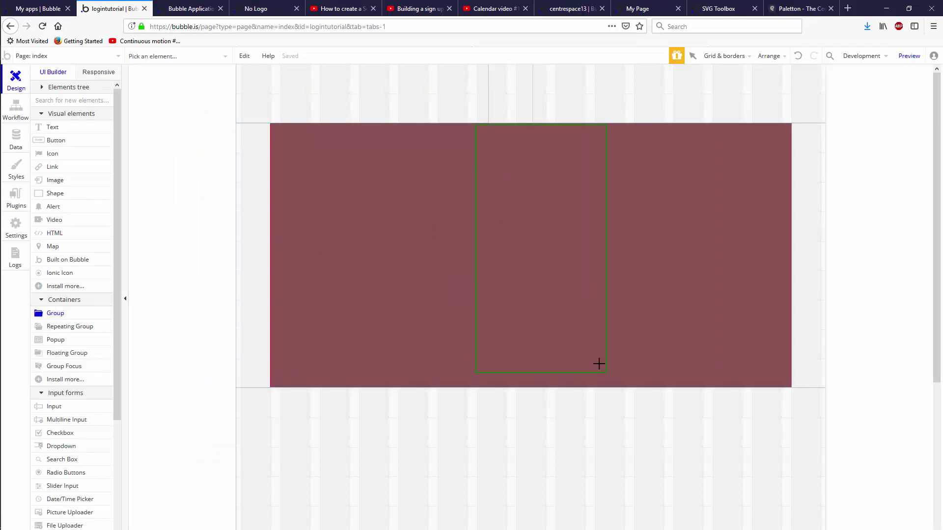
{"action": "left_click", "coordinate": [499, 305]}
{"action": "left_click", "coordinate": [172, 133]}
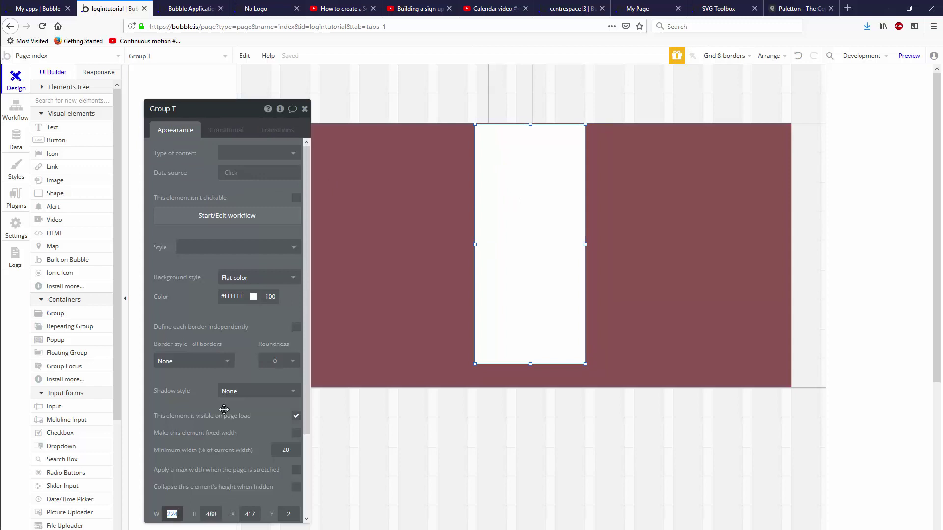
{"action": "type", "text": "320"}
{"action": "right_click", "coordinate": [559, 184]}
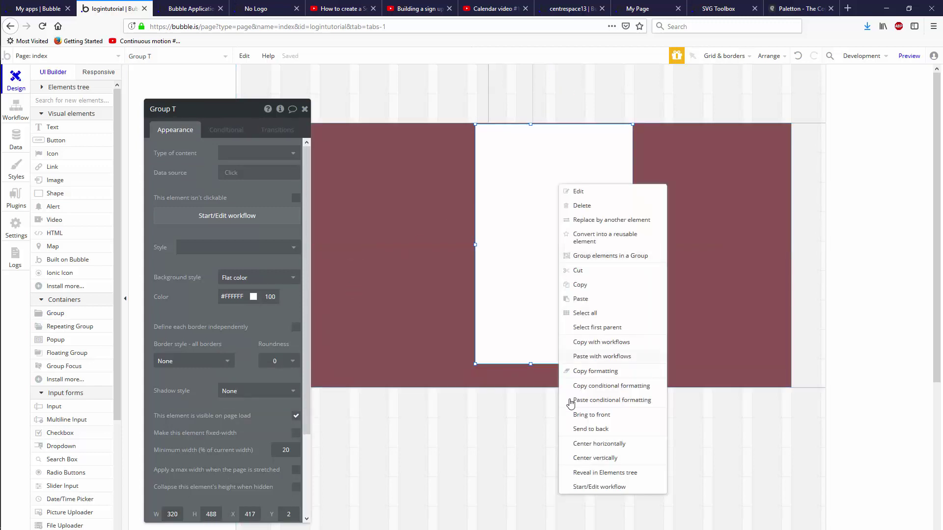
{"action": "left_click", "coordinate": [598, 443]}
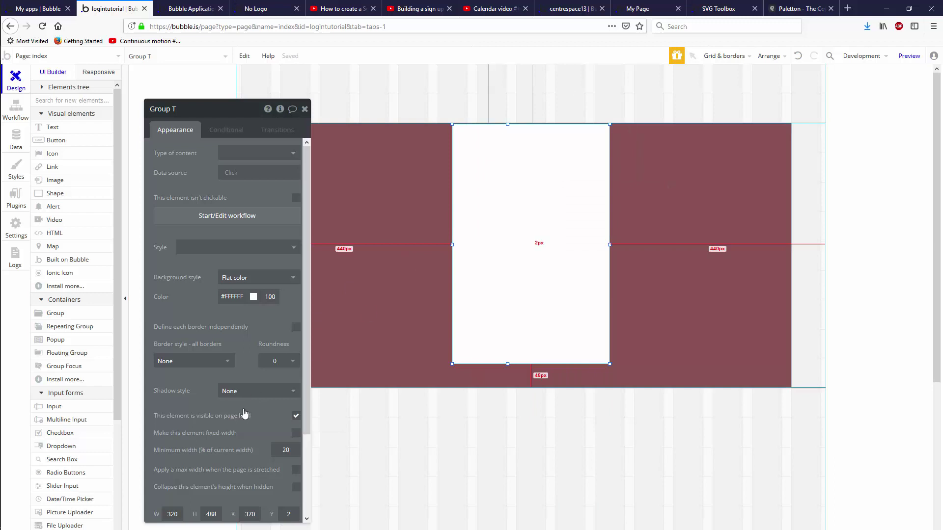
- Set the white group inside LoginMaster to collapse its margins at container widths of 4100 or less
{"action": "left_click", "coordinate": [105, 72]}
{"action": "left_click", "coordinate": [397, 215]}
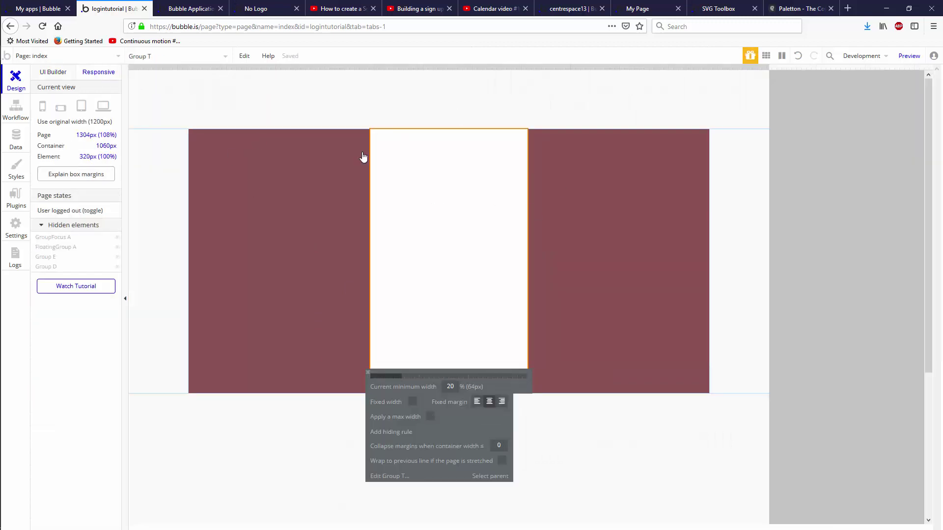
{"action": "left_click", "coordinate": [503, 442]}
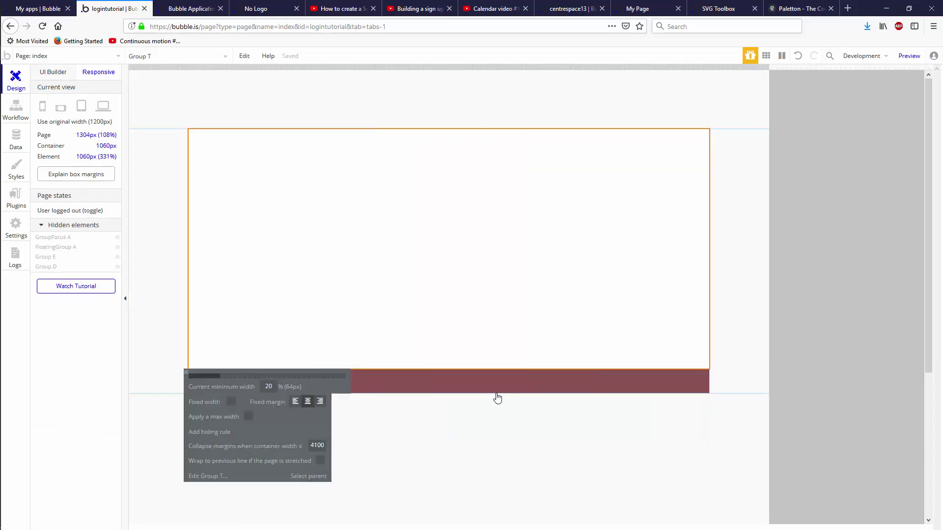
- Try a larger minimum width for LoginMaster, and restore it to 20%
{"action": "left_click", "coordinate": [423, 376]}
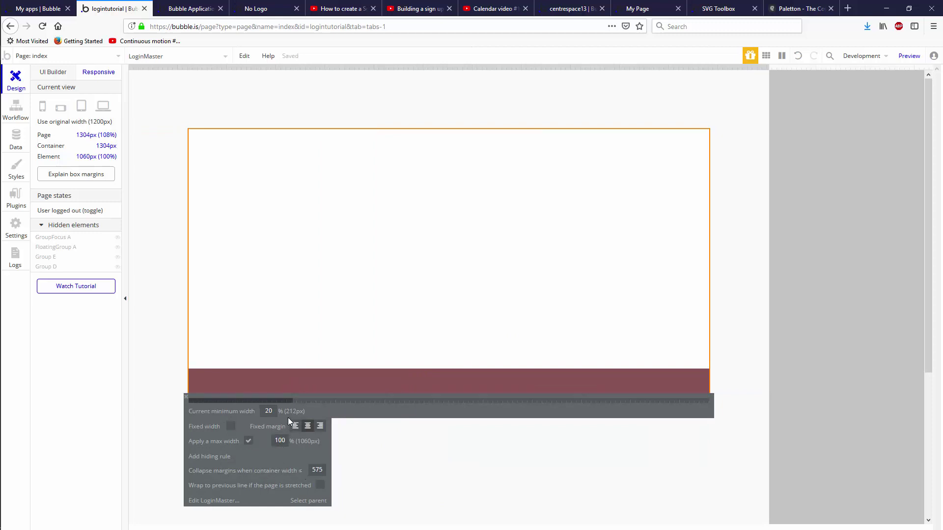
{"action": "left_click_drag", "start_coordinate": [290, 402], "coordinate": [269, 411]}
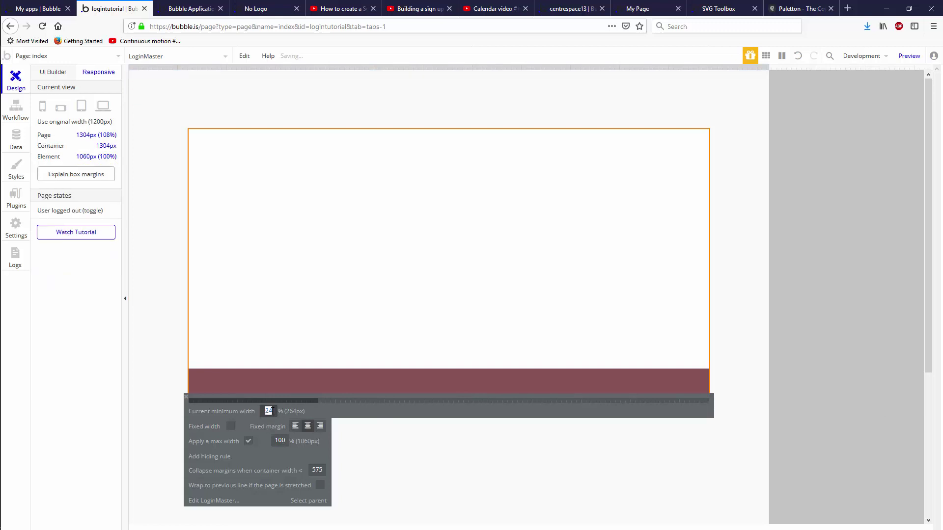
{"action": "left_click", "coordinate": [490, 251]}
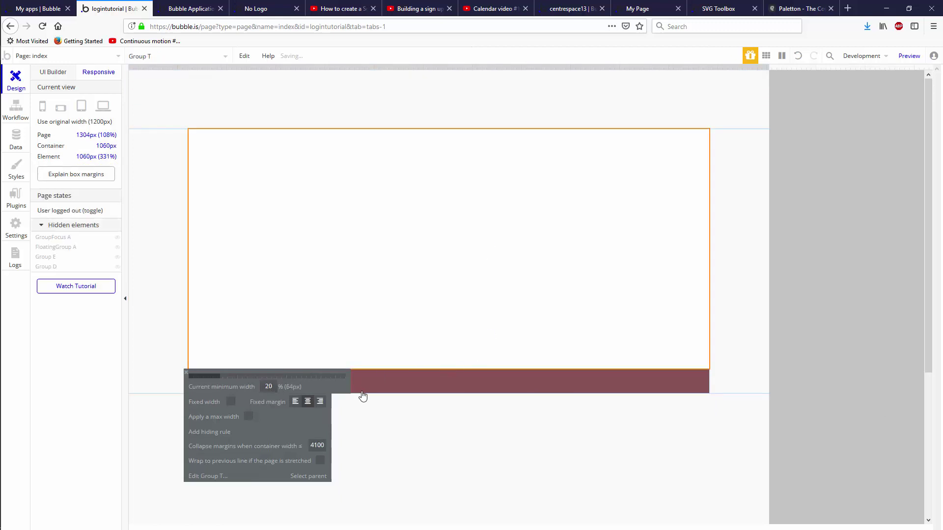
{"action": "left_click", "coordinate": [340, 283]}
- Set the white group to collapse its margins at container widths of 1060 or less, and test it at page widths of about 410 and 1490 px
{"action": "left_click", "coordinate": [484, 391]}
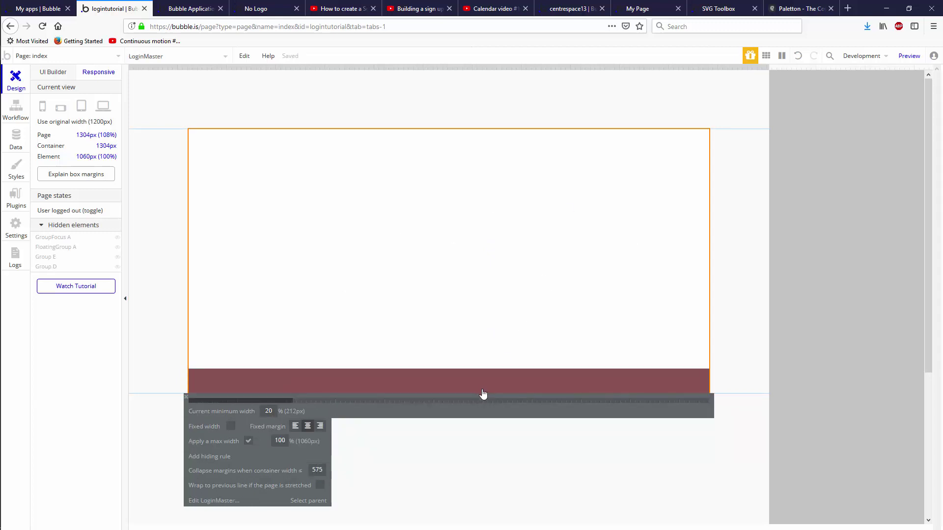
{"action": "left_click", "coordinate": [487, 272]}
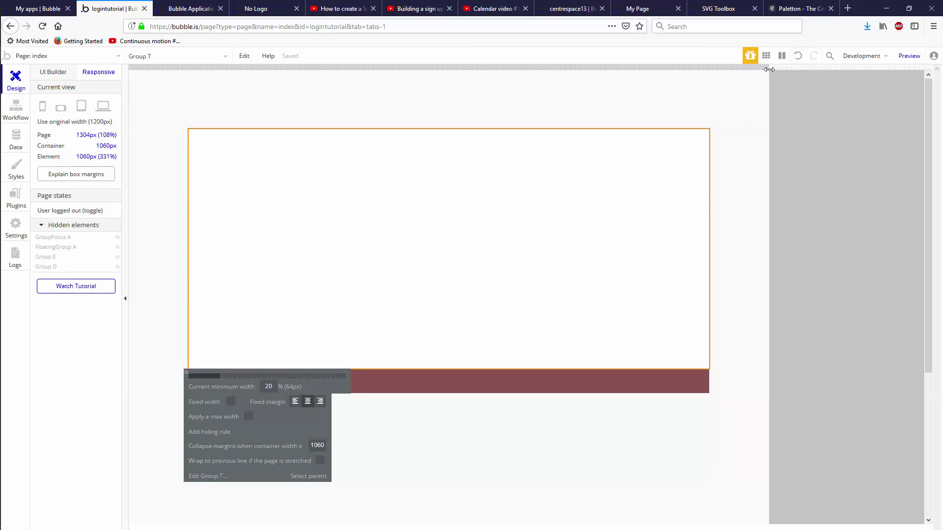
{"action": "left_click_drag", "start_coordinate": [769, 69], "coordinate": [328, 126]}
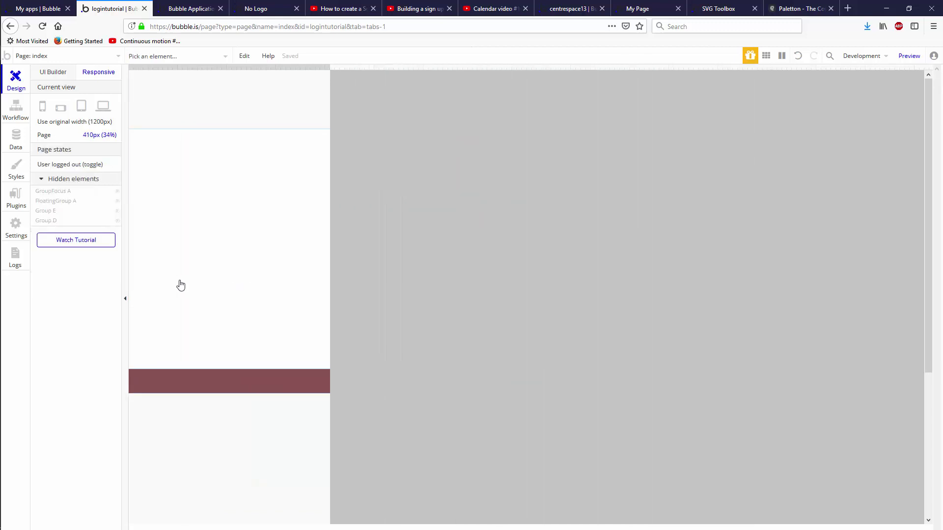
{"action": "left_click_drag", "start_coordinate": [328, 69], "coordinate": [862, 86]}
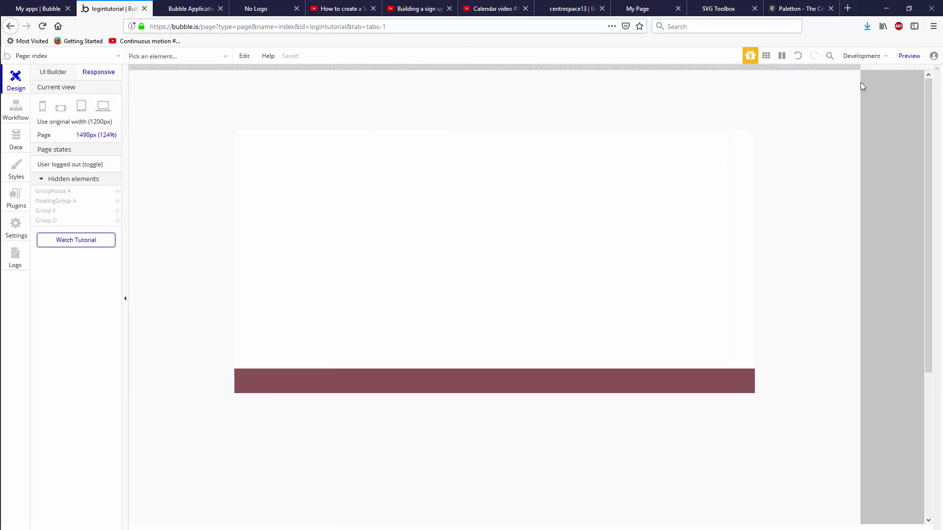
- Shorten the white group in LoginMaster from its lower edge to a little under half its height
{"action": "left_click", "coordinate": [58, 74]}
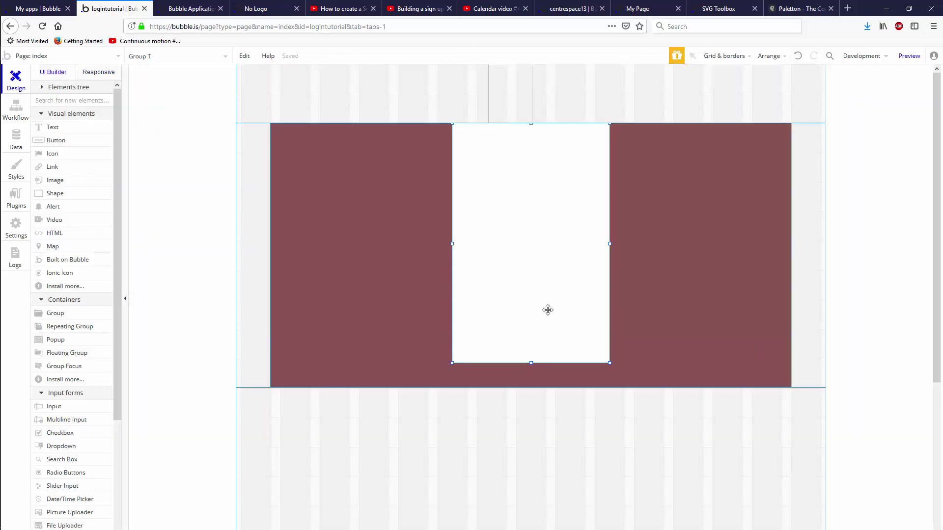
{"action": "left_click_drag", "start_coordinate": [529, 361], "coordinate": [521, 230]}
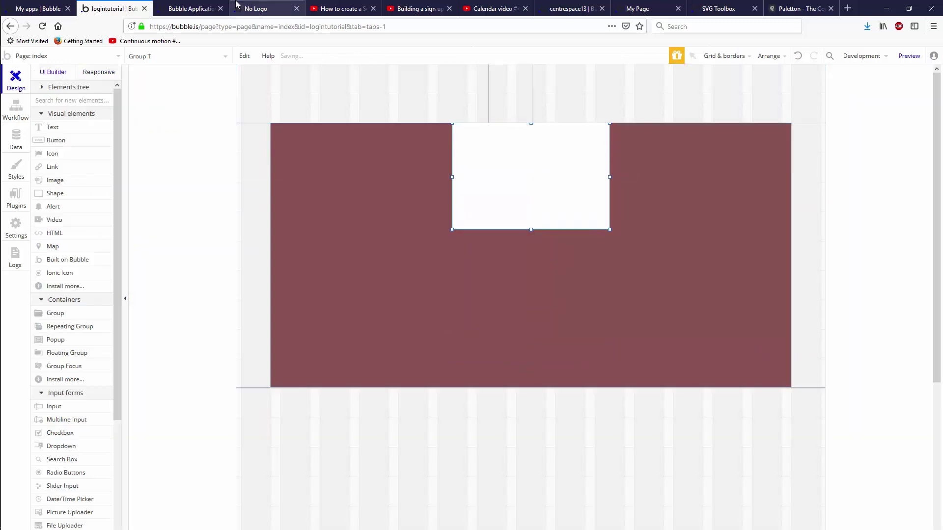
- Set the height of the white group in LoginMaster to 170 and center the group horizontally
{"action": "left_click", "coordinate": [191, 8]}
{"action": "left_click", "coordinate": [113, 9]}
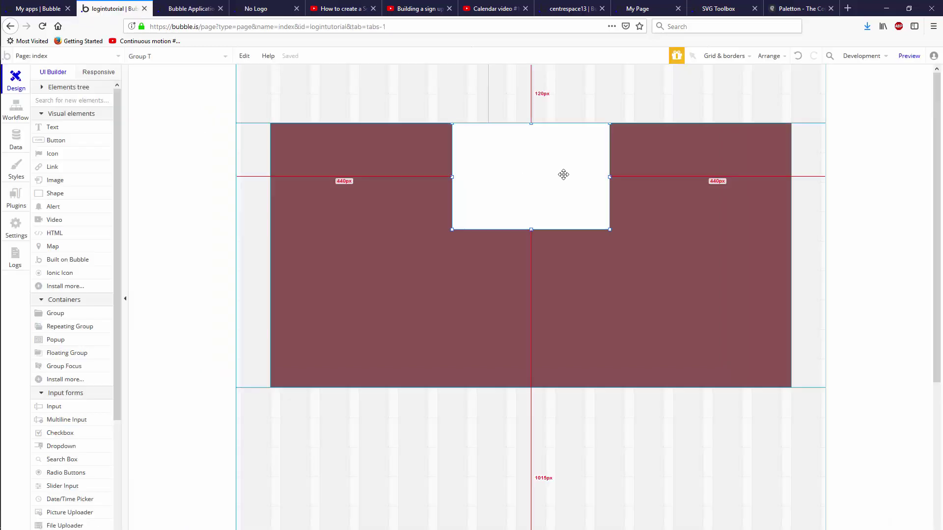
{"action": "scroll", "coordinate": [241, 398], "scroll_direction": "down", "scroll_amount": 2}
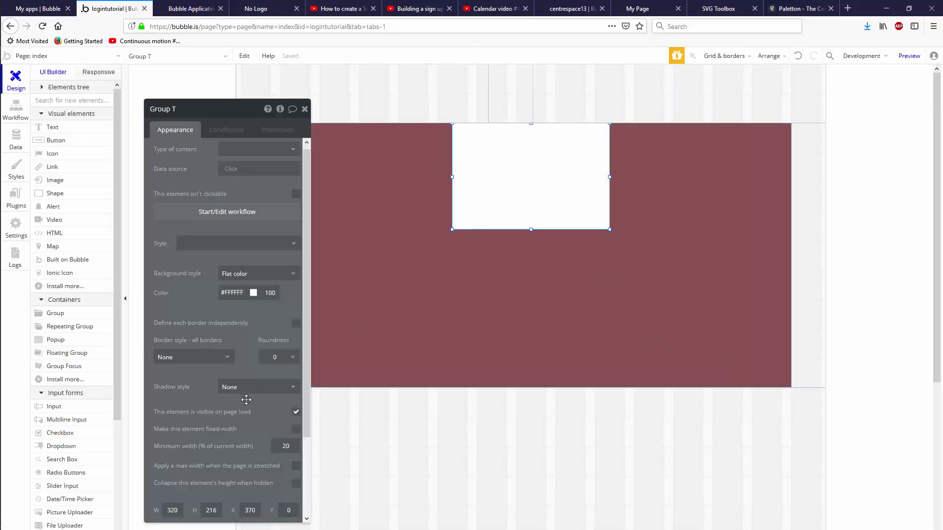
{"action": "left_click", "coordinate": [211, 414]}
{"action": "type", "text": "170"}
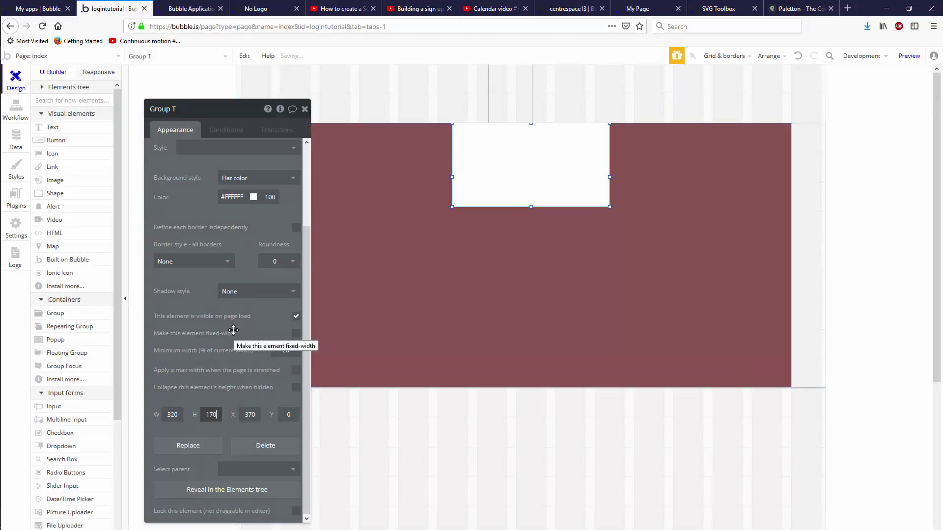
{"action": "right_click", "coordinate": [471, 165]}
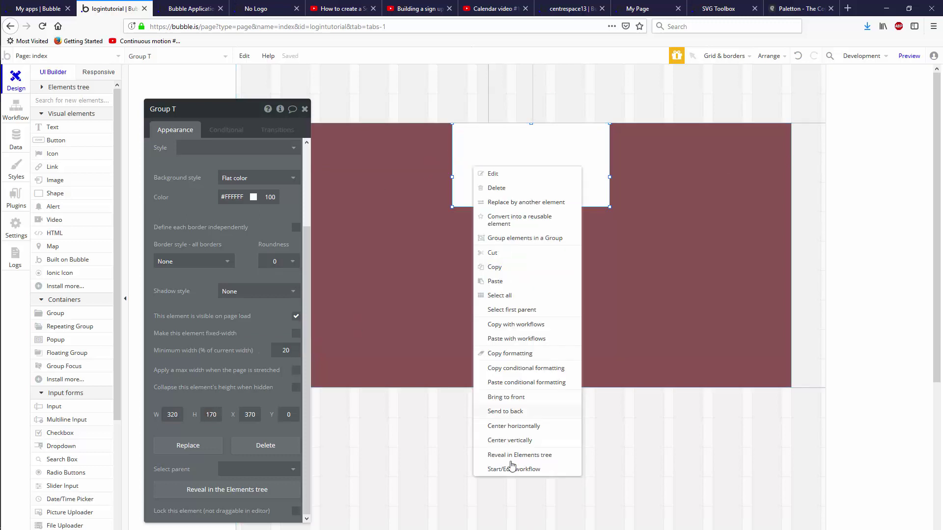
{"action": "left_click", "coordinate": [513, 427]}
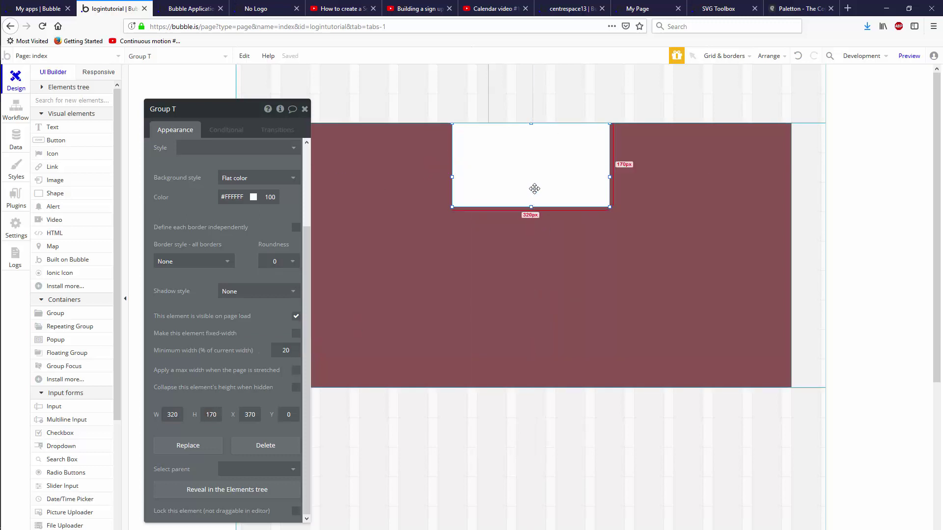
- Extend the snapholder group well down the page, and stretch LoginMaster's lower edge down to match it
{"action": "left_click", "coordinate": [519, 343]}
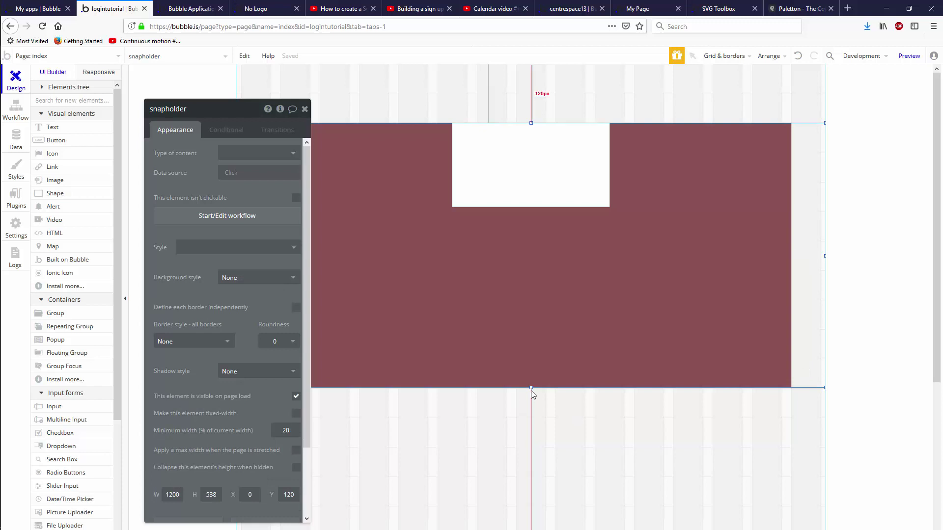
{"action": "left_click_drag", "start_coordinate": [530, 387], "coordinate": [529, 528]}
{"action": "scroll", "coordinate": [527, 433], "scroll_direction": "down", "scroll_amount": 4}
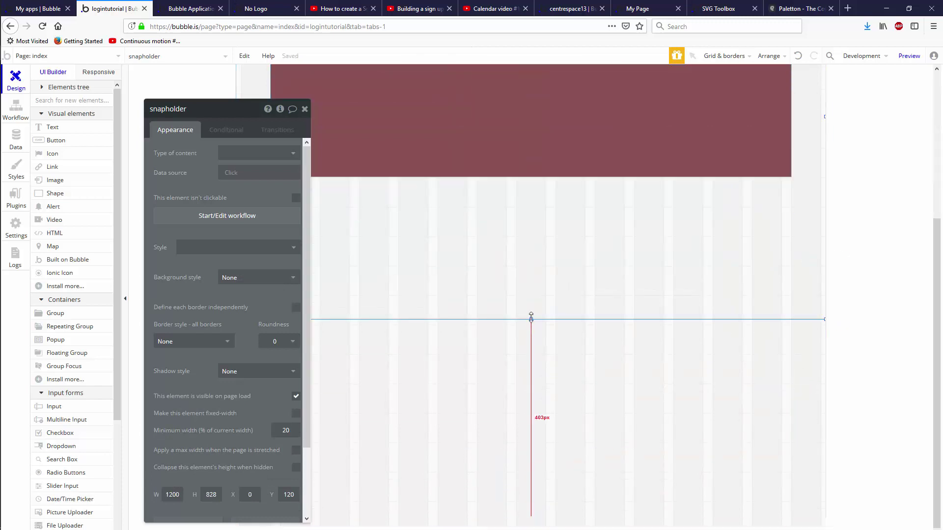
{"action": "left_click", "coordinate": [538, 169]}
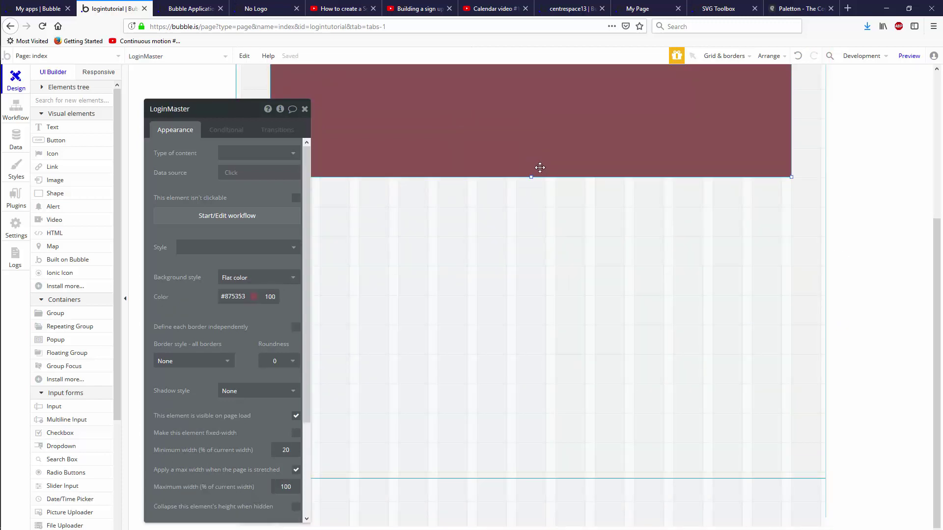
{"action": "left_click_drag", "start_coordinate": [530, 177], "coordinate": [515, 461]}
{"action": "scroll", "coordinate": [554, 295], "scroll_direction": "up", "scroll_amount": 4}
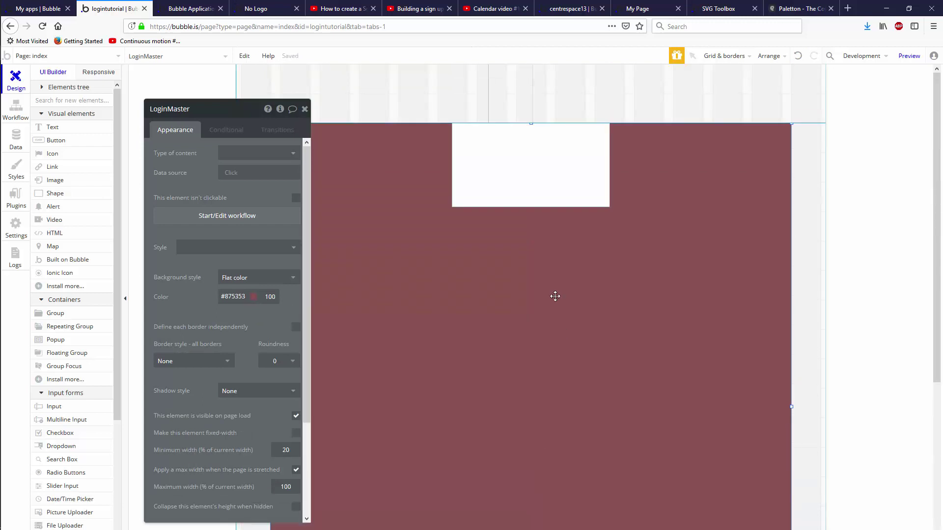
- Duplicate the white group directly beneath itself at Y 170, and stretch the copy to 982 px high
{"action": "left_click", "coordinate": [534, 187]}
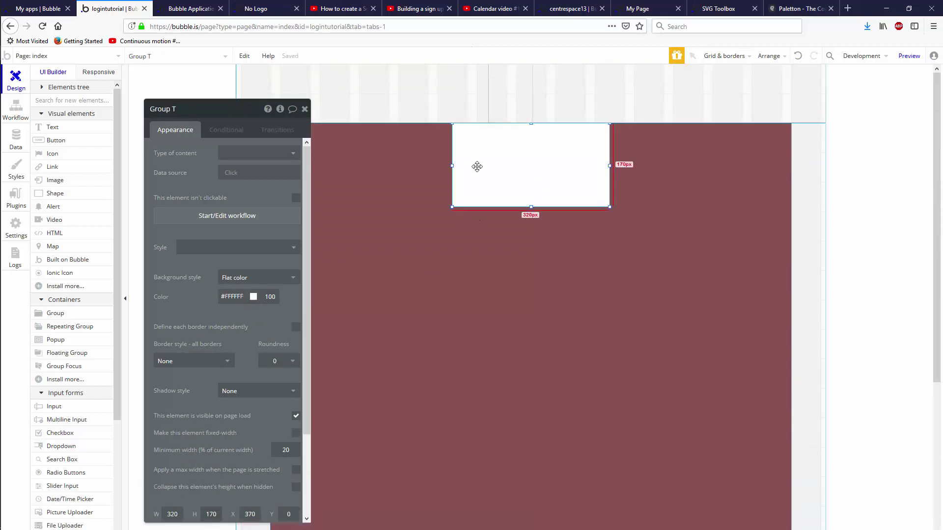
{"action": "left_click_drag", "start_coordinate": [520, 165], "coordinate": [518, 236]}
{"action": "left_click_drag", "start_coordinate": [531, 290], "coordinate": [581, 267]}
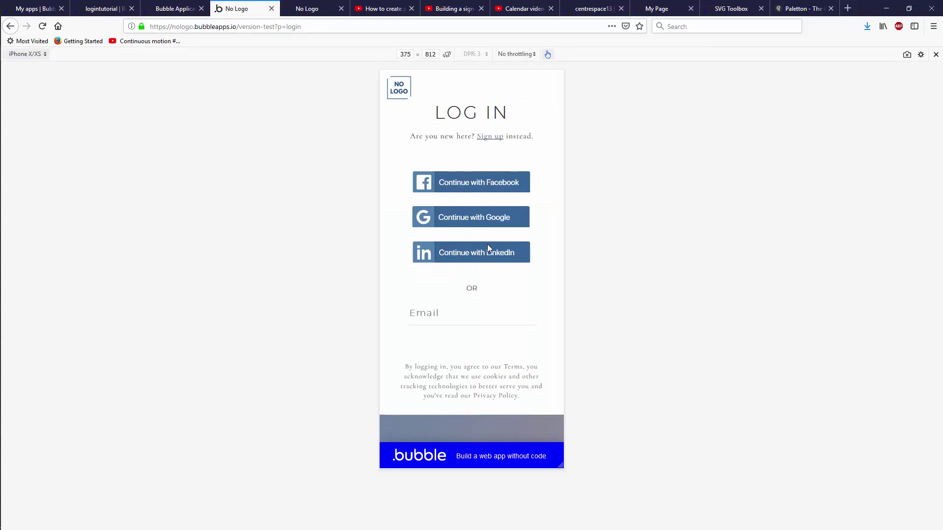
- Draw a white group inside the tall lower white group, placed at X 0, Y 0 and sized 320 wide by 260 high
{"action": "key", "text": "ctrl+Page_Up"}
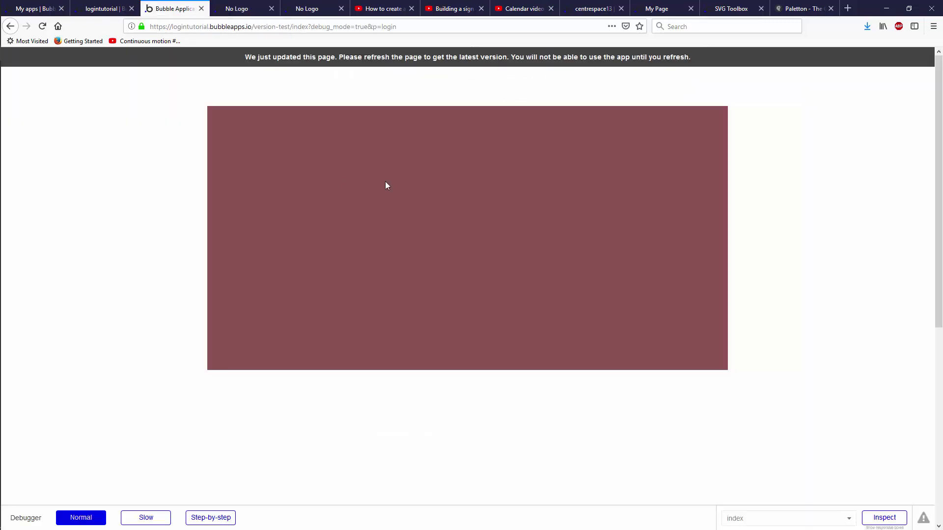
{"action": "key", "text": "ctrl+Page_Up"}
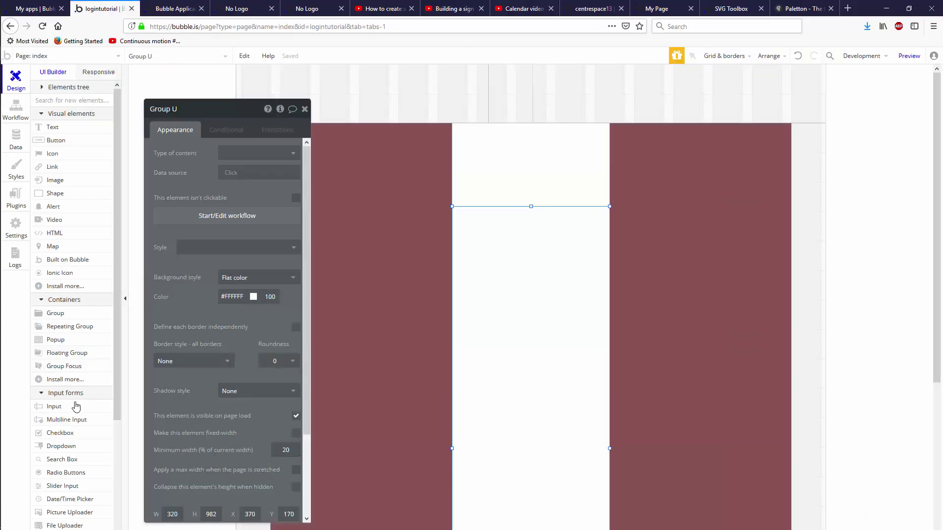
{"action": "left_click", "coordinate": [71, 317]}
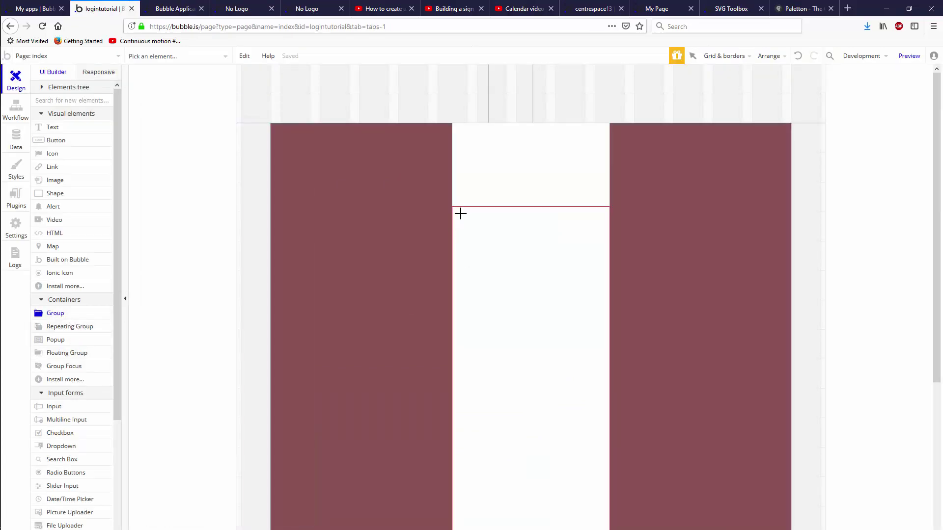
{"action": "mouse_move", "coordinate": [460, 211]}
{"action": "left_mouse_down"}
{"action": "mouse_move", "coordinate": [585, 366]}
{"action": "mouse_move", "coordinate": [580, 397]}
{"action": "left_mouse_up"}
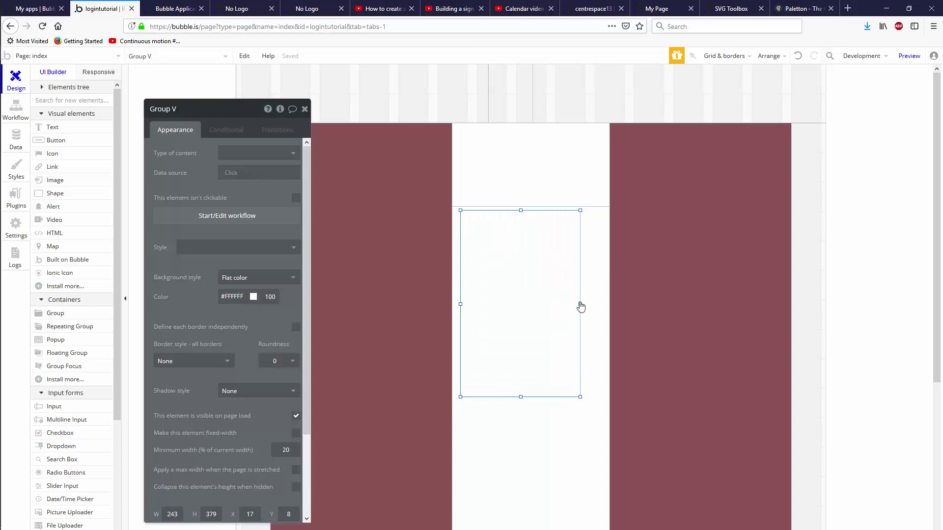
{"action": "type", "text": "0"}
{"action": "left_click", "coordinate": [250, 514]}
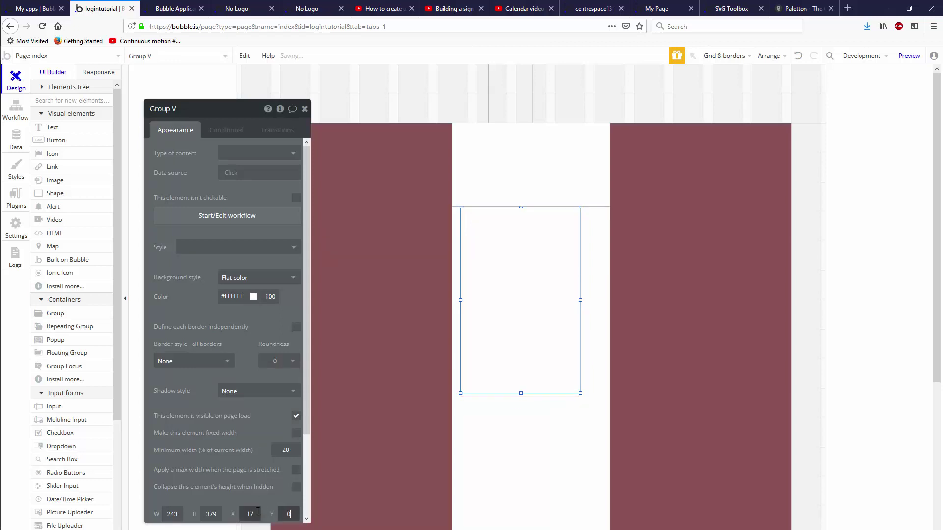
{"action": "type", "text": "0"}
{"action": "left_click", "coordinate": [180, 514]}
{"action": "type", "text": "320"}
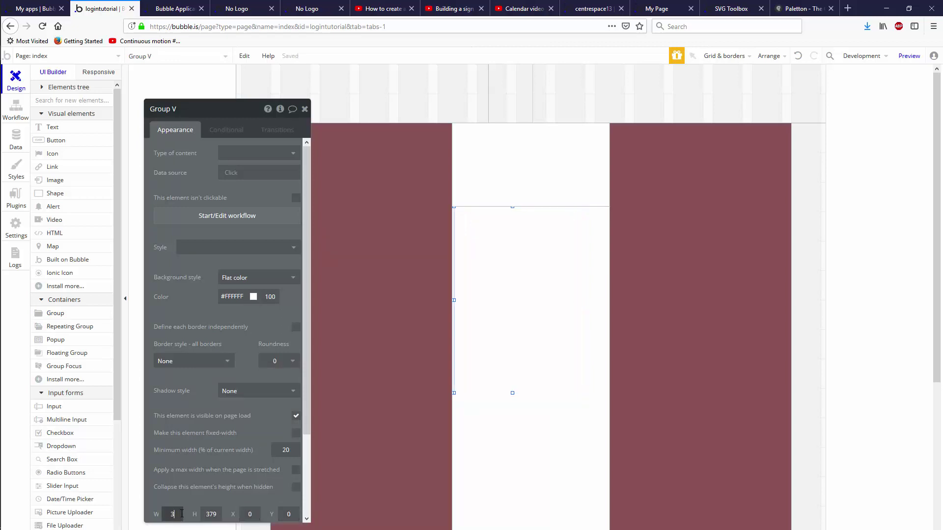
{"action": "left_click", "coordinate": [216, 514]}
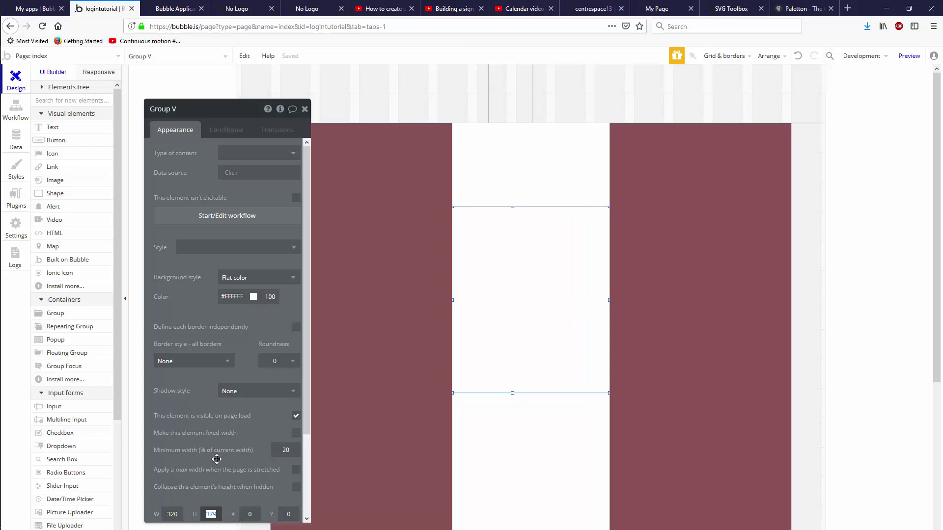
{"action": "type", "text": "260"}
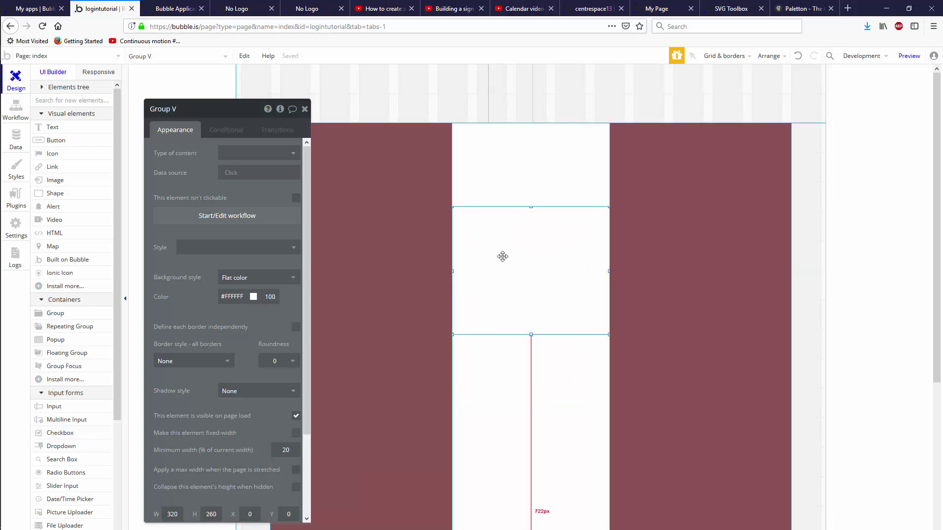
- Add a text about 140 by 109 px reading "mobile oauth buttons" inside the 260 px high group
{"action": "left_click", "coordinate": [73, 128]}
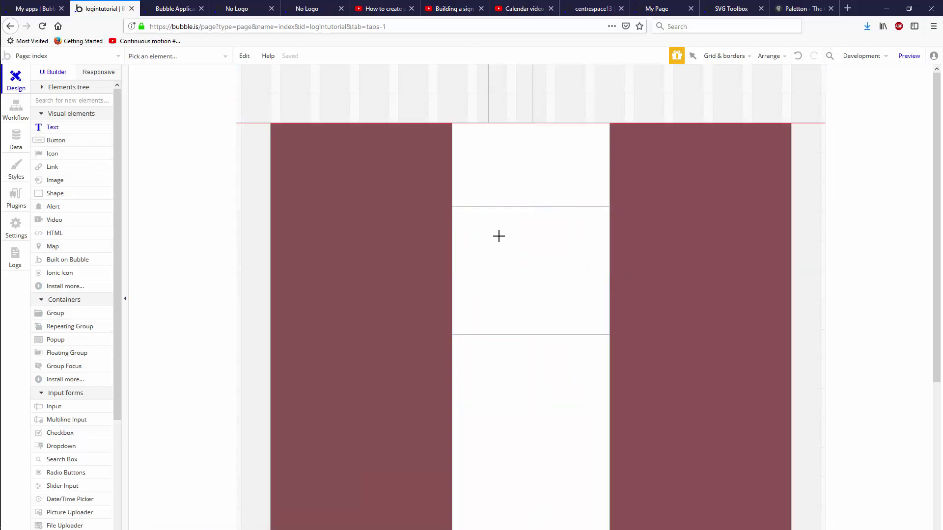
{"action": "left_click_drag", "start_coordinate": [495, 237], "coordinate": [564, 291]}
{"action": "type", "text": "mo"}
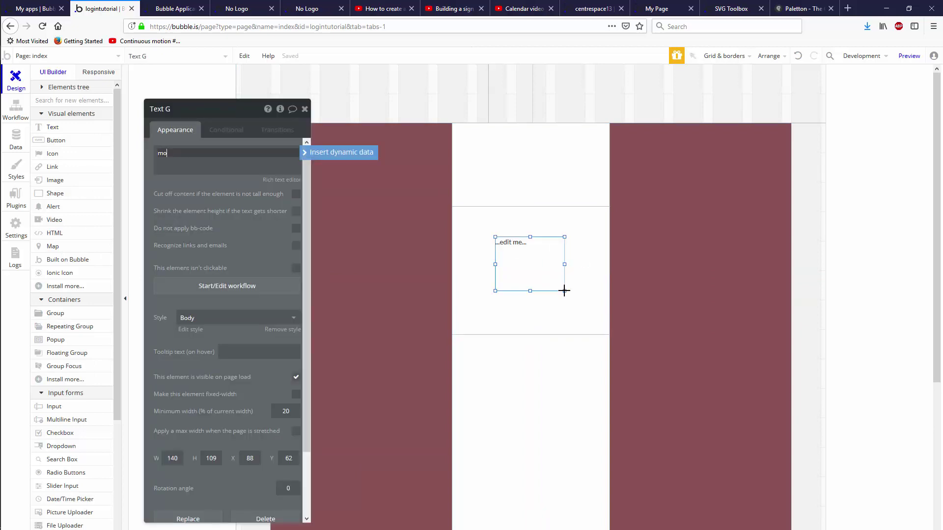
{"action": "type", "text": "bile oauth buttons"}
{"action": "left_click", "coordinate": [587, 299]}
- Draw a group about 600 px high below the mobile oauth group, widened to 320 px and extended up against that group's lower edge
{"action": "scroll", "coordinate": [604, 298], "scroll_direction": "down", "scroll_amount": 3}
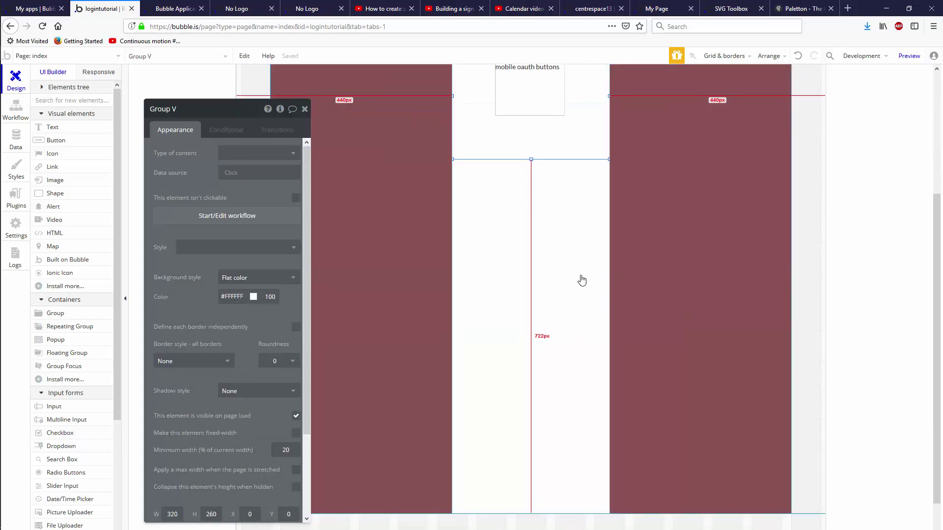
{"action": "left_click", "coordinate": [55, 313]}
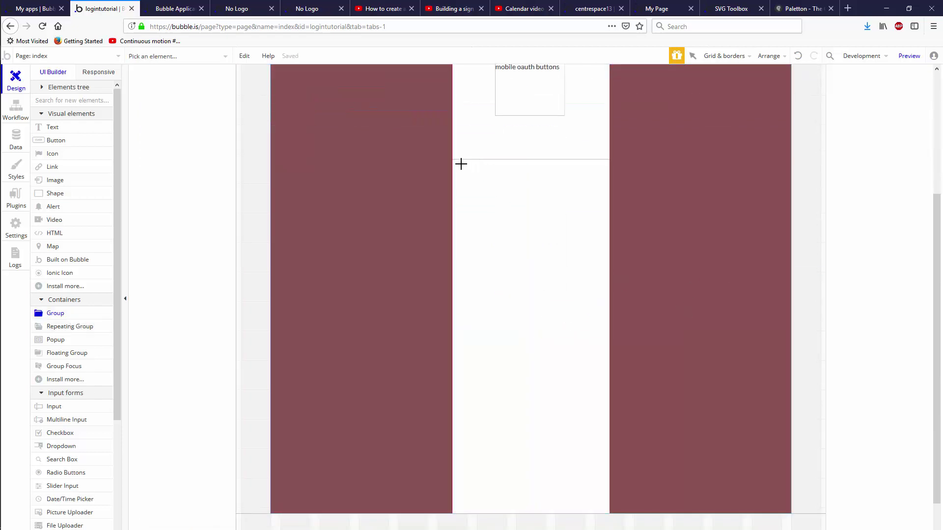
{"action": "mouse_move", "coordinate": [461, 164]}
{"action": "left_mouse_down"}
{"action": "mouse_move", "coordinate": [578, 370]}
{"action": "mouse_move", "coordinate": [591, 458]}
{"action": "left_mouse_up"}
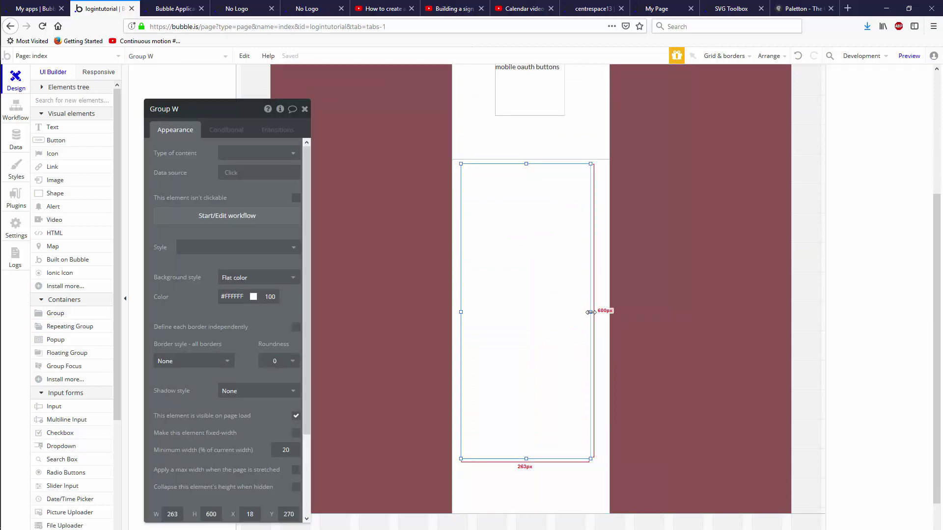
{"action": "left_click_drag", "start_coordinate": [591, 313], "coordinate": [609, 312]}
{"action": "left_click_drag", "start_coordinate": [461, 311], "coordinate": [374, 301]}
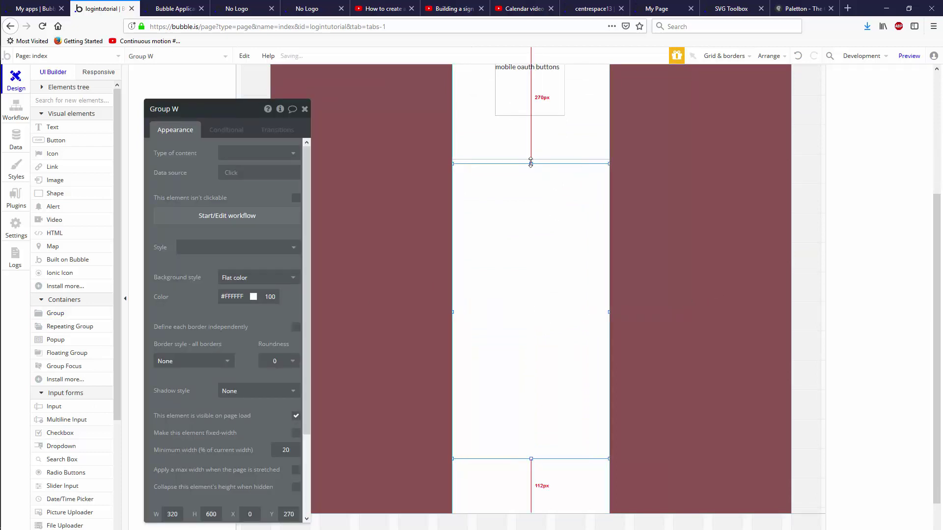
{"action": "left_click_drag", "start_coordinate": [531, 163], "coordinate": [571, 192]}
- Add a text reading "Email" near the top of the new lower group, about 143 by 81 px
{"action": "left_click", "coordinate": [52, 127]}
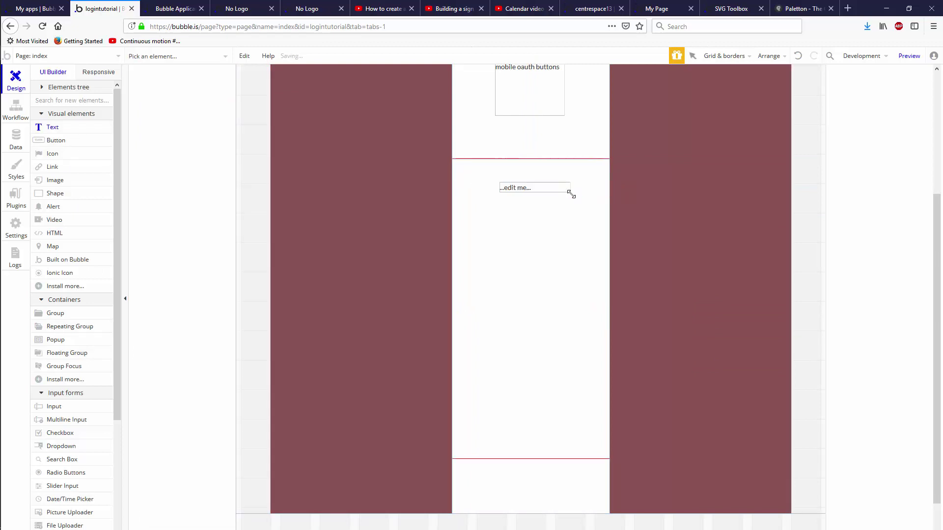
{"action": "type", "text": "mainl"}
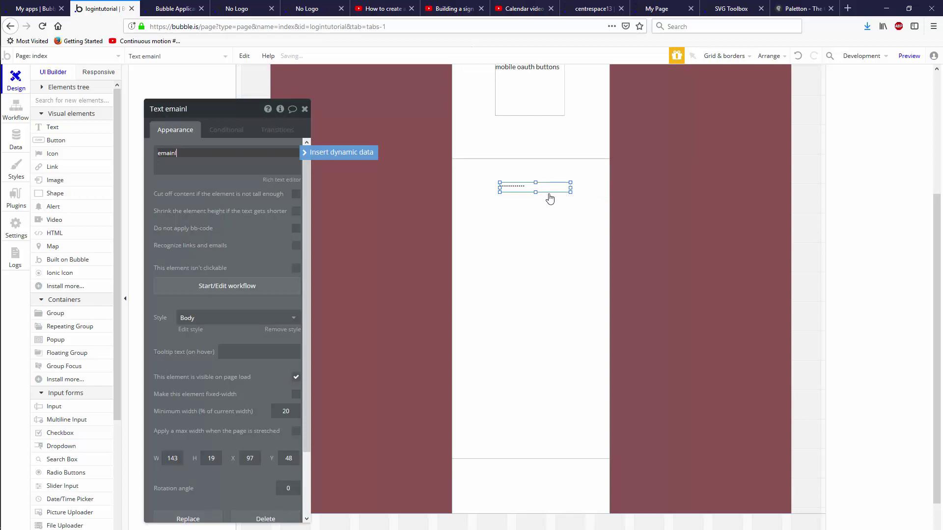
{"action": "left_click_drag", "start_coordinate": [538, 189], "coordinate": [535, 222]}
{"action": "left_click", "coordinate": [215, 157]}
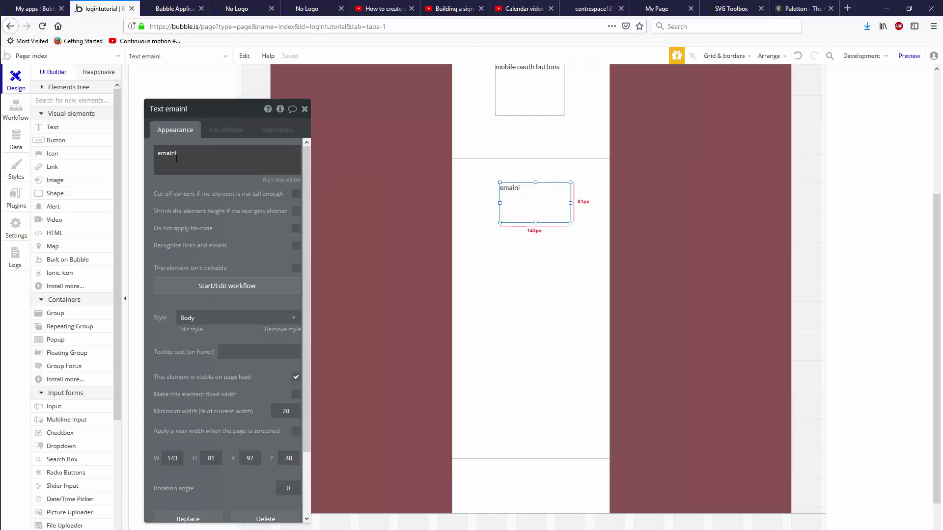
{"action": "key", "text": "ctrl+a"}
{"action": "type", "text": "Em"}
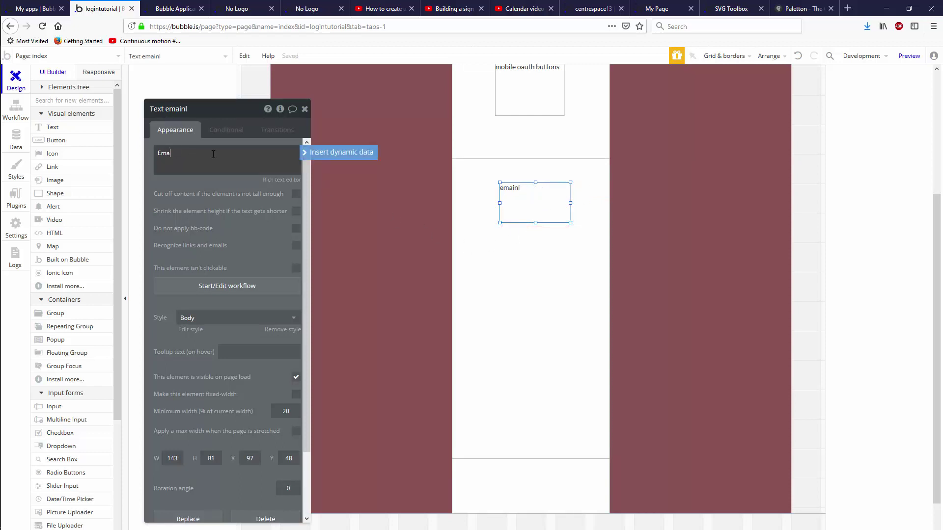
{"action": "type", "text": "ail"}
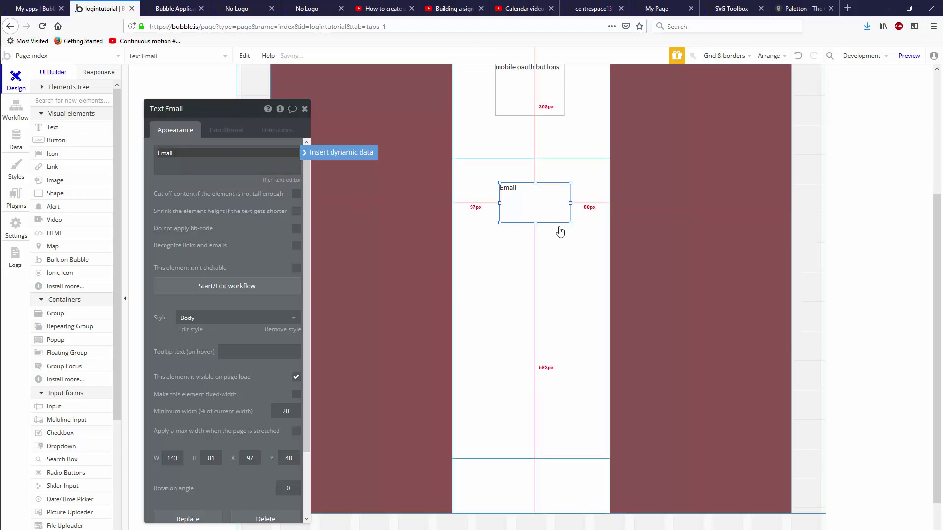
- Shorten the Email text to 30 px high, and place a copy below it reading "password checkboxes and login buttons"
{"action": "left_click_drag", "start_coordinate": [535, 223], "coordinate": [524, 240]}
{"action": "left_click", "coordinate": [220, 161]}
{"action": "key", "text": "ctrl+a"}
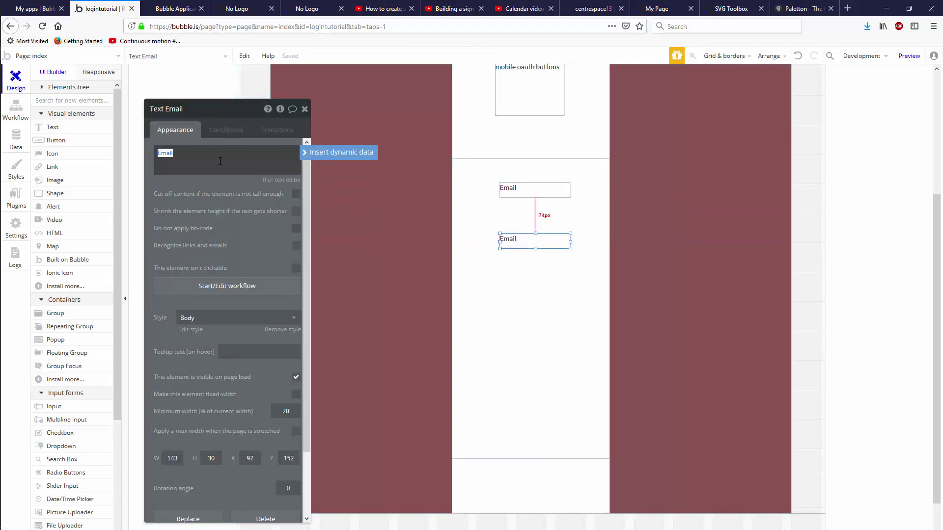
{"action": "type", "text": "pas"}
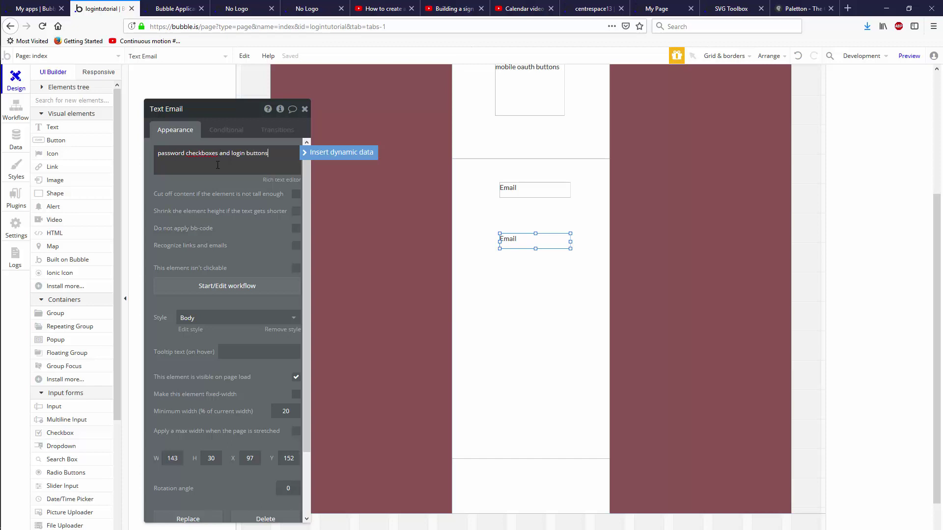
- Widen the password checkboxes text to about 253 px, stretch its lower edge downward, and adjust its position below the Email text
{"action": "left_click_drag", "start_coordinate": [552, 237], "coordinate": [609, 237]}
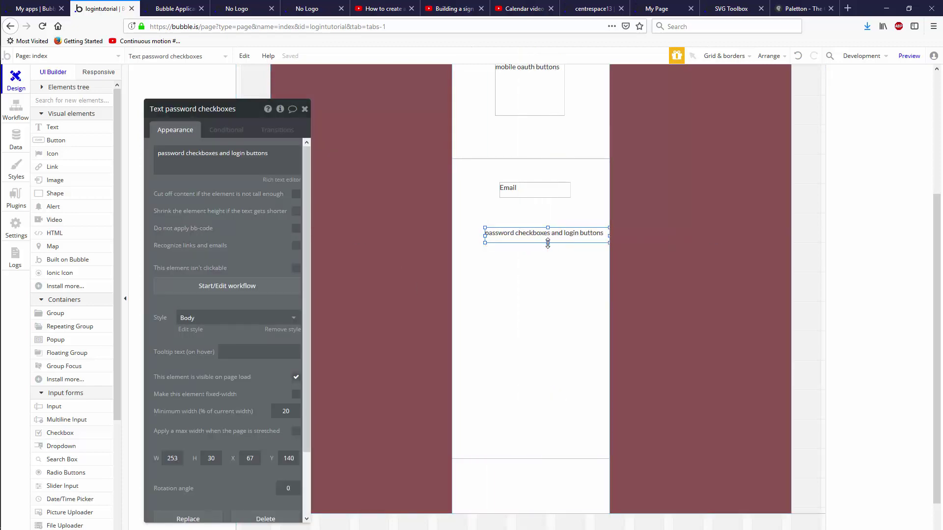
{"action": "left_click_drag", "start_coordinate": [547, 242], "coordinate": [547, 309]}
{"action": "left_click_drag", "start_coordinate": [532, 269], "coordinate": [520, 265]}
- Examine the expanded email and password form on the No Logo mobile login page
{"action": "left_click", "coordinate": [179, 8]}
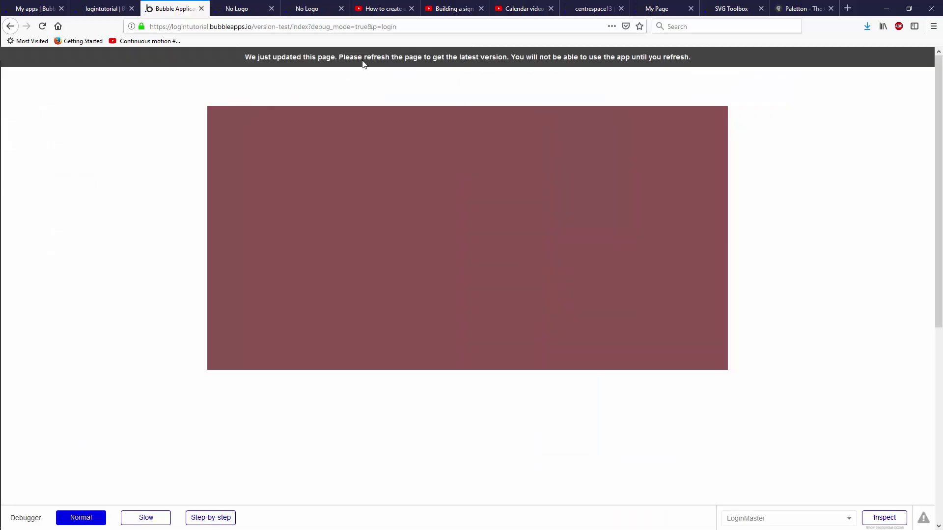
{"action": "left_click", "coordinate": [238, 9]}
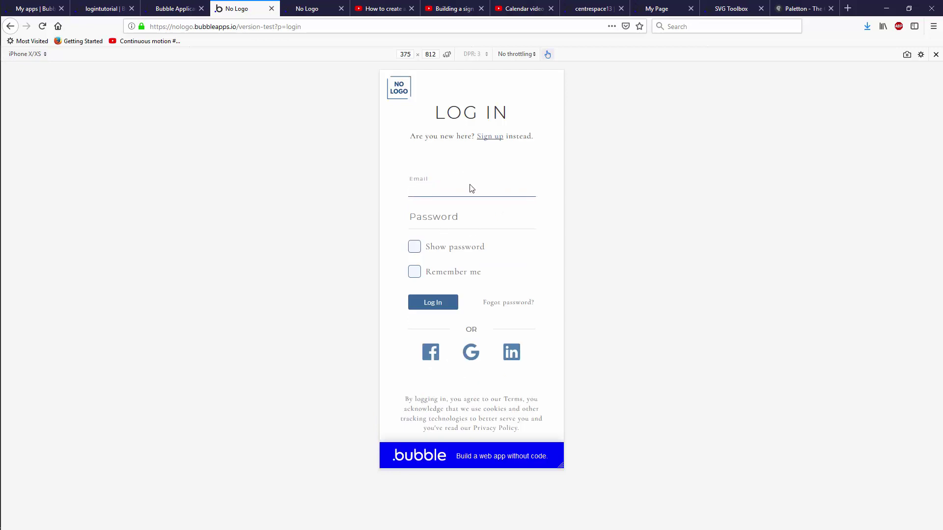
- Shift the Email text slightly up and to the left, and rename its containing group Grou0pEmail
{"action": "key", "text": "Tab"}
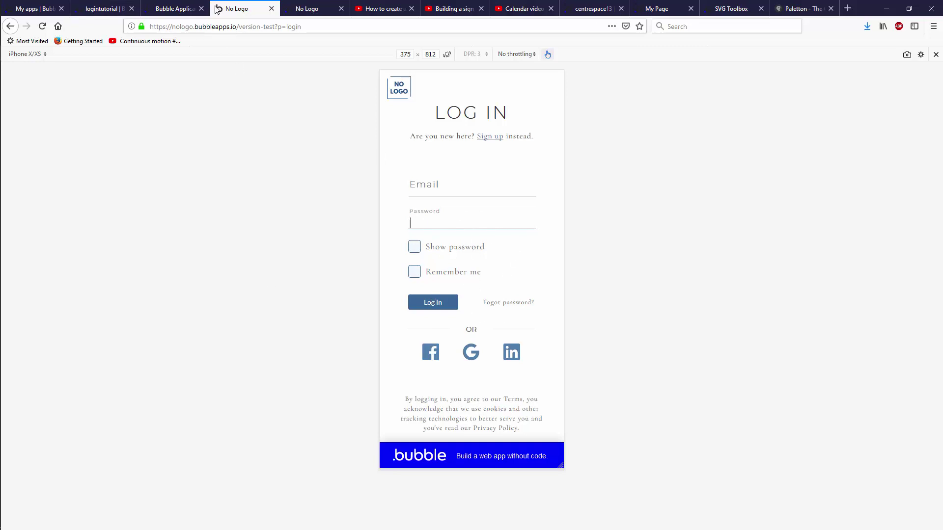
{"action": "left_click", "coordinate": [195, 5]}
{"action": "left_click", "coordinate": [105, 6]}
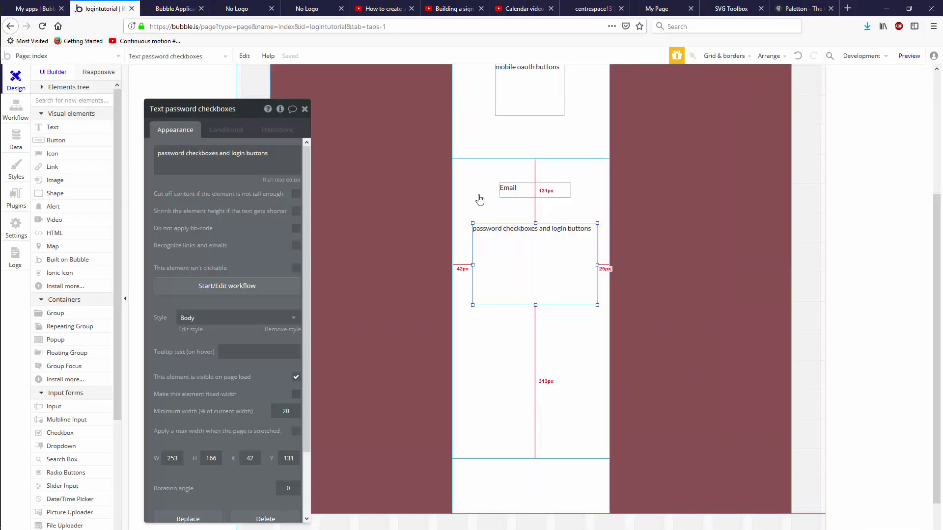
{"action": "left_click", "coordinate": [502, 191]}
{"action": "mouse_move", "coordinate": [502, 191]}
{"action": "left_mouse_down"}
{"action": "mouse_move", "coordinate": [509, 186]}
{"action": "mouse_move", "coordinate": [497, 187]}
{"action": "left_mouse_up"}
{"action": "left_click", "coordinate": [476, 180]}
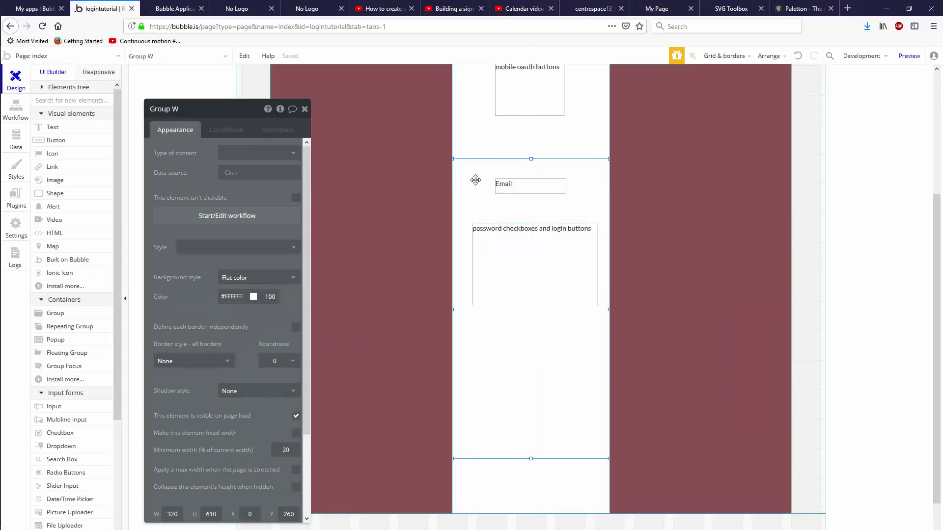
{"action": "left_click", "coordinate": [170, 109]}
{"action": "type", "text": "G"}
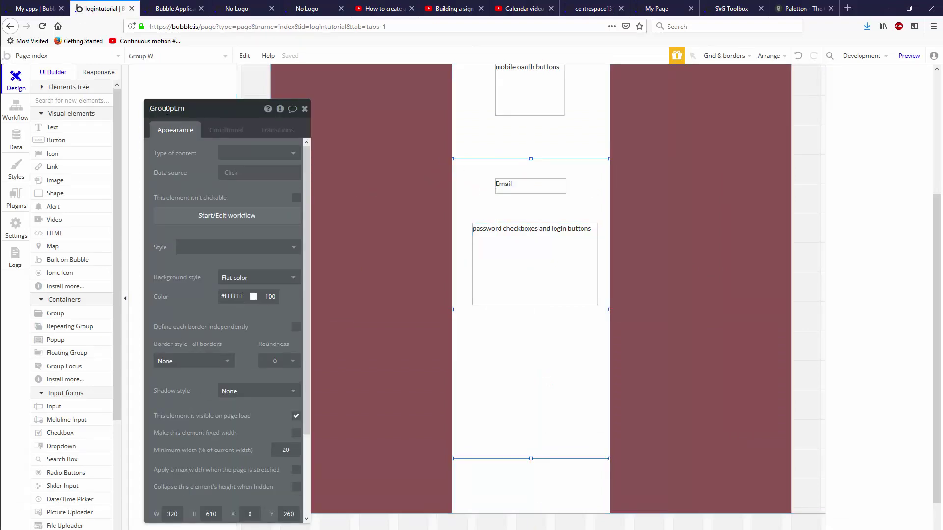
- Wrap the password checkboxes text in its own group, sized 320 px wide and 200 px high
{"action": "left_click", "coordinate": [543, 255]}
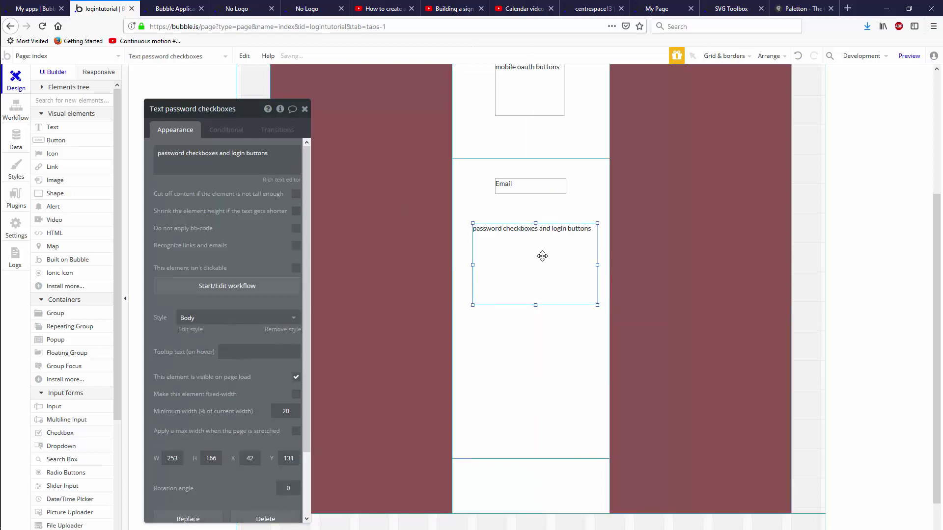
{"action": "right_click", "coordinate": [540, 272]}
{"action": "left_click", "coordinate": [552, 284]}
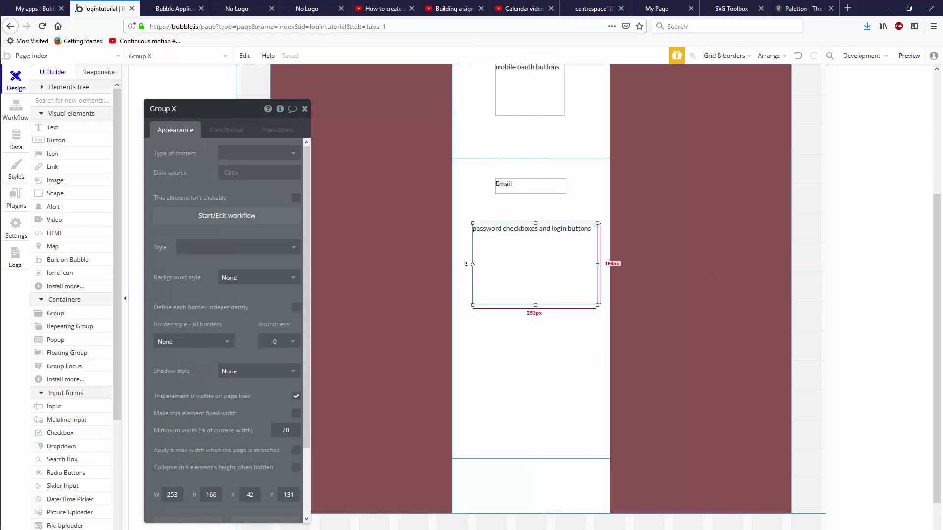
{"action": "left_click_drag", "start_coordinate": [466, 265], "coordinate": [452, 265]}
{"action": "left_click_drag", "start_coordinate": [597, 265], "coordinate": [608, 264]}
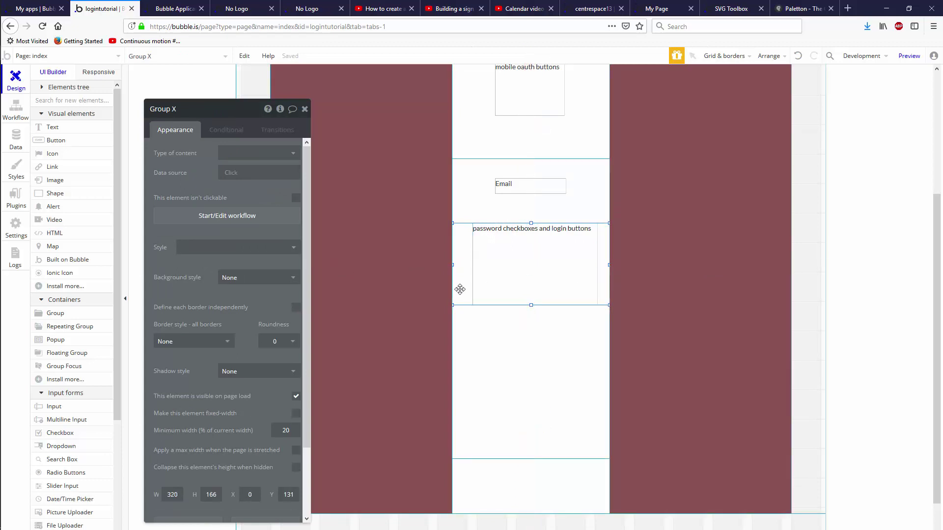
{"action": "left_click", "coordinate": [217, 489]}
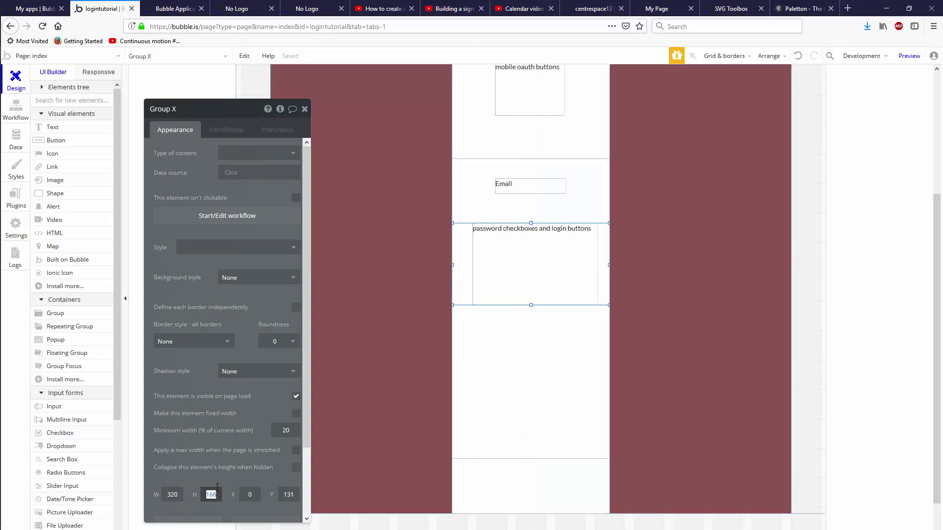
{"action": "type", "text": "200"}
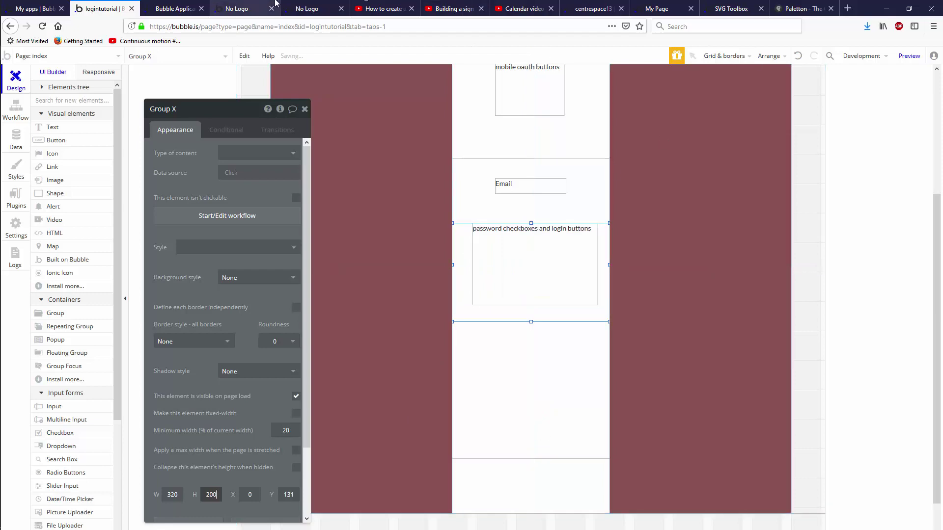
- Move the password checkboxes group up to about 27 px below the Email text
{"action": "left_click", "coordinate": [236, 8]}
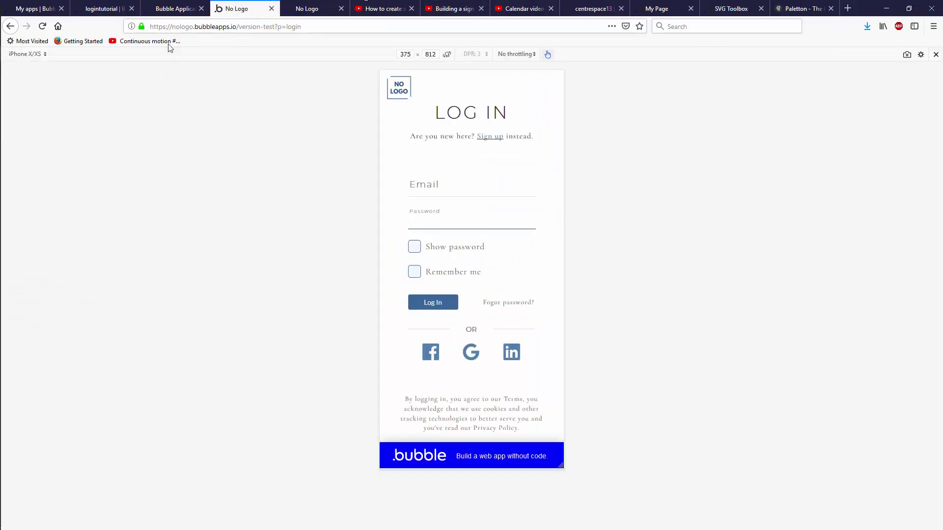
{"action": "left_click", "coordinate": [175, 9]}
{"action": "left_click", "coordinate": [101, 8]}
{"action": "left_click", "coordinate": [289, 494]}
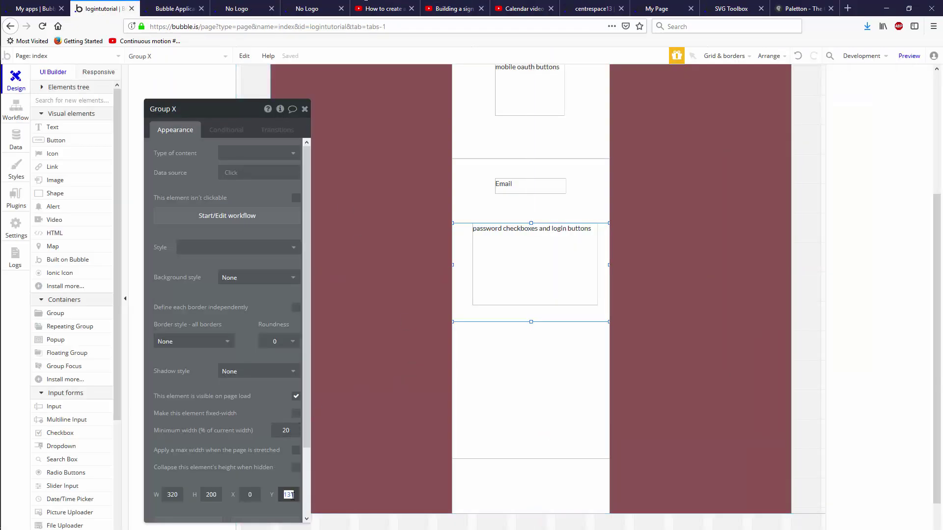
{"action": "left_click", "coordinate": [486, 188]}
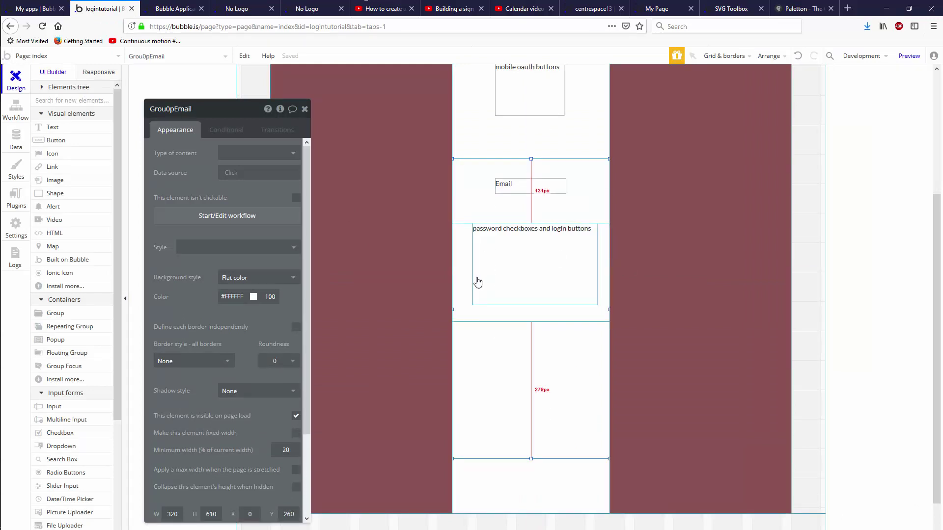
{"action": "left_click", "coordinate": [470, 279]}
{"action": "left_click_drag", "start_coordinate": [468, 280], "coordinate": [467, 263]}
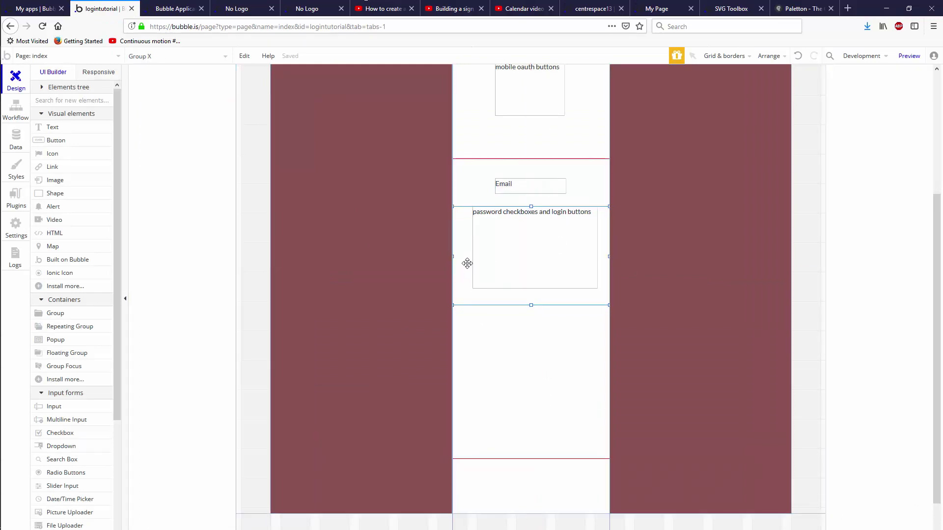
{"action": "left_click", "coordinate": [514, 187]}
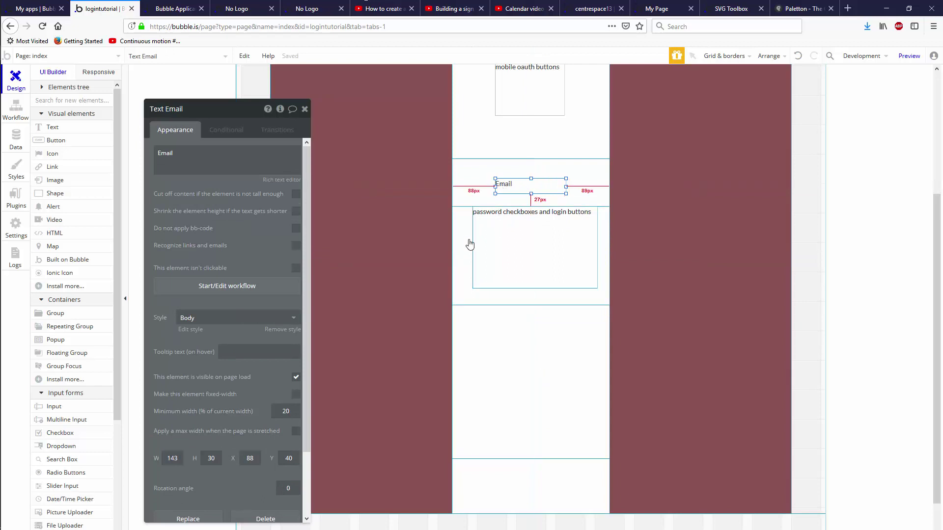
- Shorten the email group to about 297 px high, aligning its lower edge with the password checkboxes group's bottom
{"action": "left_click", "coordinate": [494, 308]}
{"action": "left_click_drag", "start_coordinate": [493, 307], "coordinate": [531, 348]}
{"action": "scroll", "coordinate": [551, 238], "scroll_direction": "down", "scroll_amount": 2}
{"action": "left_click", "coordinate": [541, 438]}
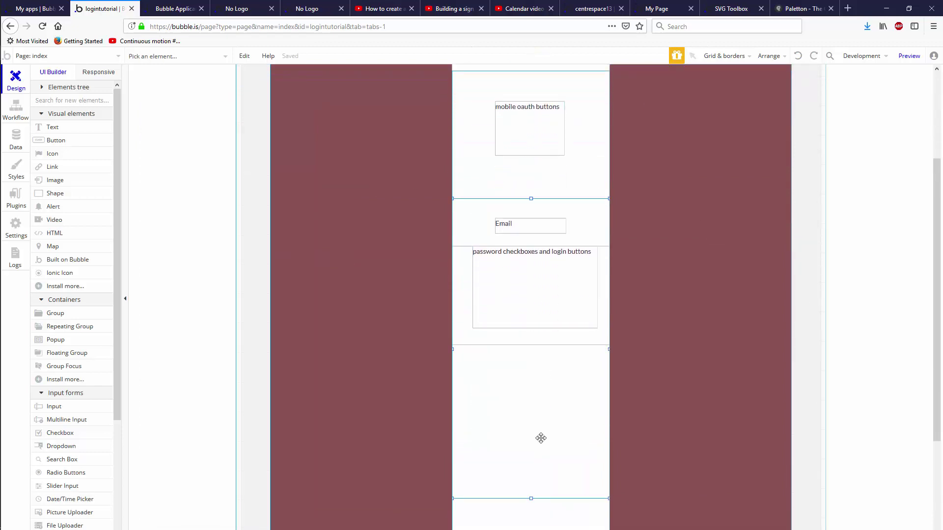
{"action": "left_click_drag", "start_coordinate": [532, 500], "coordinate": [545, 344]}
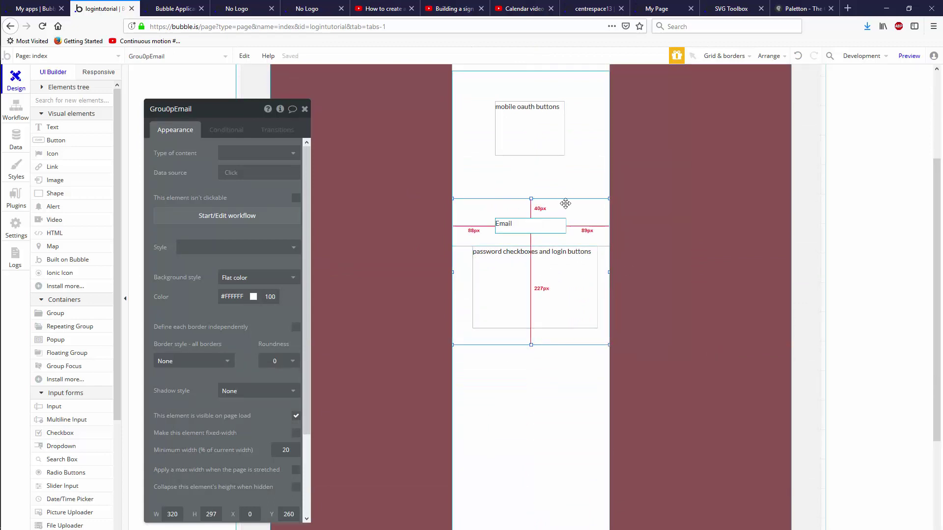
- Place a copy of the mobile oauth buttons group directly below the email group, at Y 557
{"action": "left_click", "coordinate": [237, 9]}
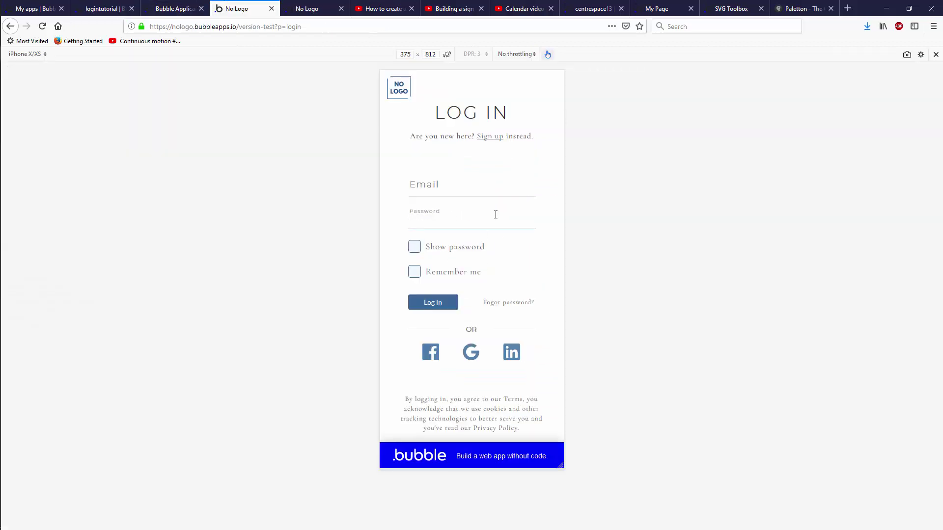
{"action": "key", "text": "ctrl+Tab"}
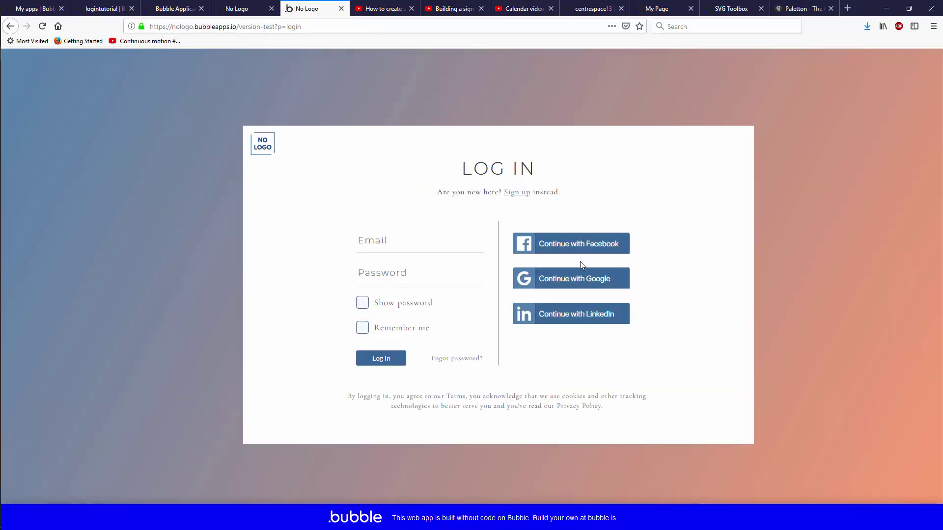
{"action": "left_click", "coordinate": [227, 4]}
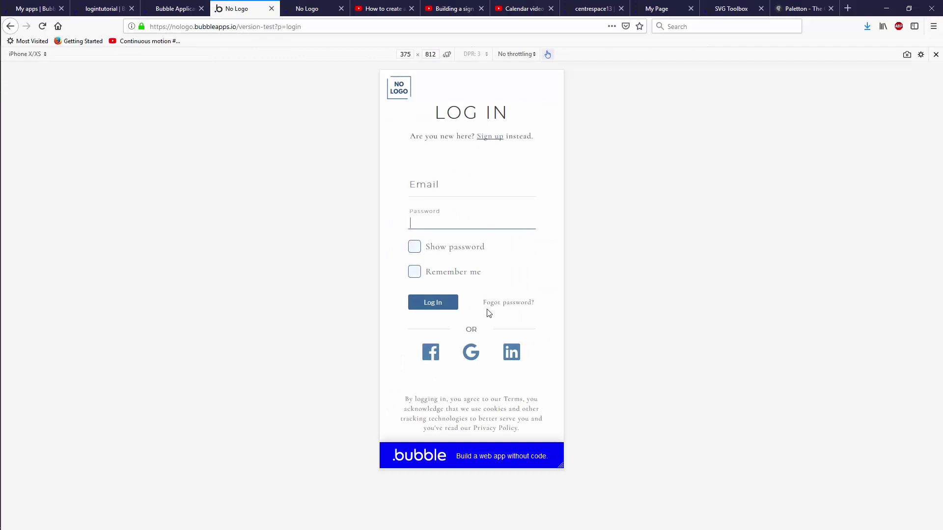
{"action": "left_click", "coordinate": [178, 5]}
{"action": "left_click", "coordinate": [109, 7]}
{"action": "scroll", "coordinate": [591, 250], "scroll_direction": "down", "scroll_amount": 2}
{"action": "left_click", "coordinate": [590, 142]}
{"action": "scroll", "coordinate": [585, 344], "scroll_direction": "up", "scroll_amount": 3}
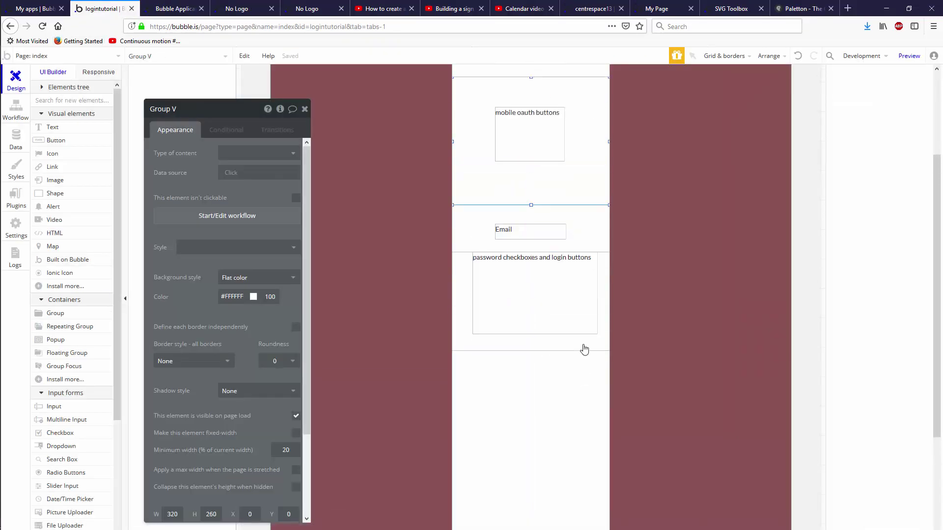
{"action": "scroll", "coordinate": [579, 324], "scroll_direction": "down", "scroll_amount": 3}
{"action": "key", "text": "ctrl+v"}
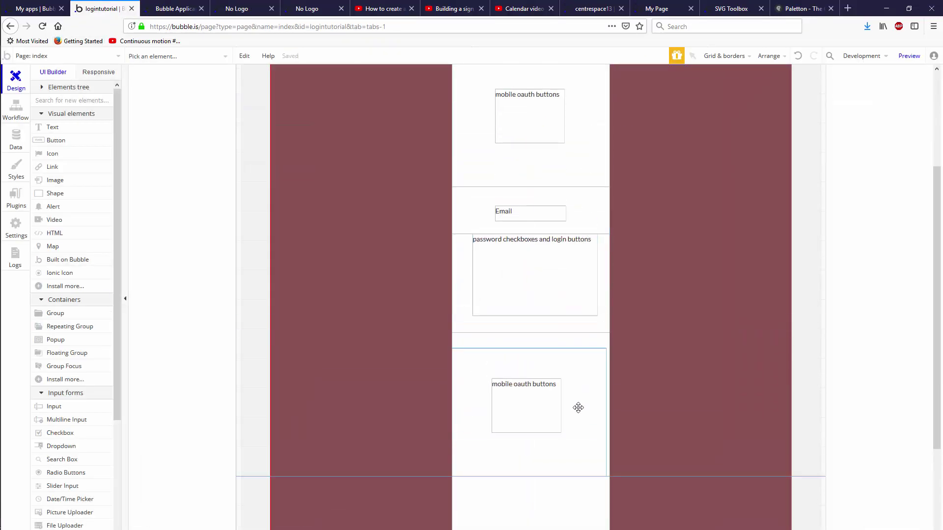
{"action": "left_click", "coordinate": [580, 390]}
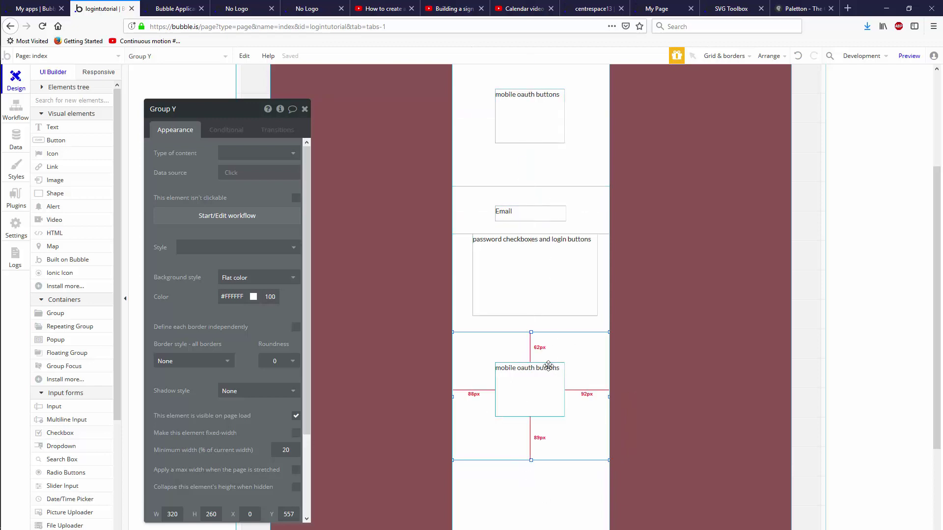
- Change the text in the copied group to "Desktop oauth buttons"
{"action": "left_click", "coordinate": [513, 372]}
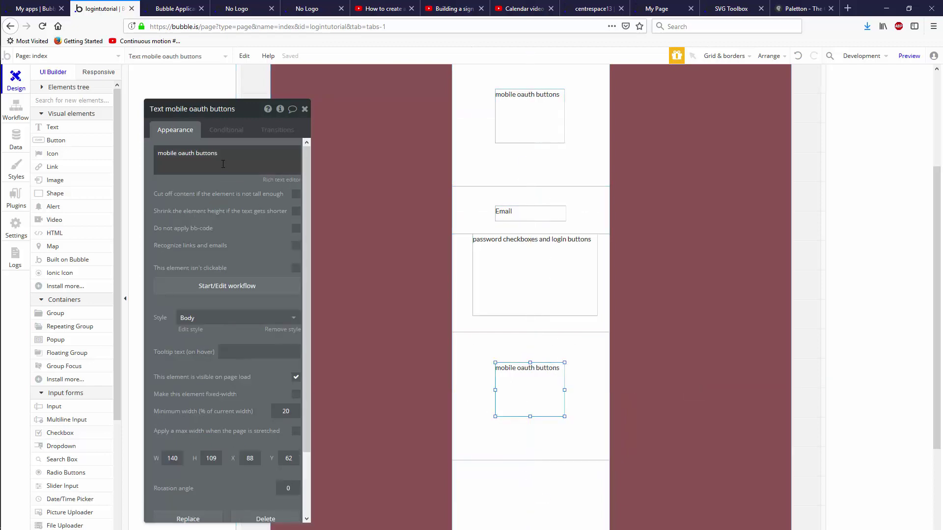
{"action": "double_click", "coordinate": [167, 154]}
{"action": "type", "text": "Desktoo"}
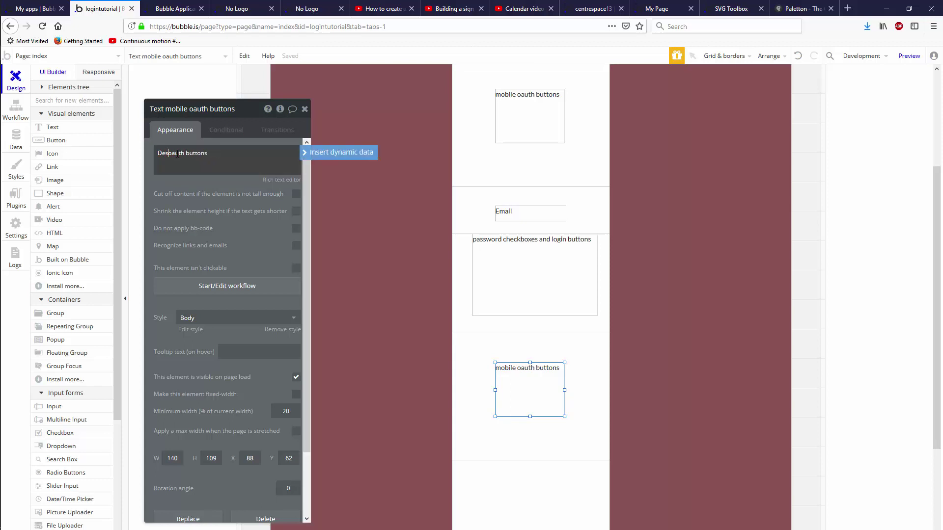
{"action": "scroll", "coordinate": [545, 286], "scroll_direction": "down", "scroll_amount": 3}
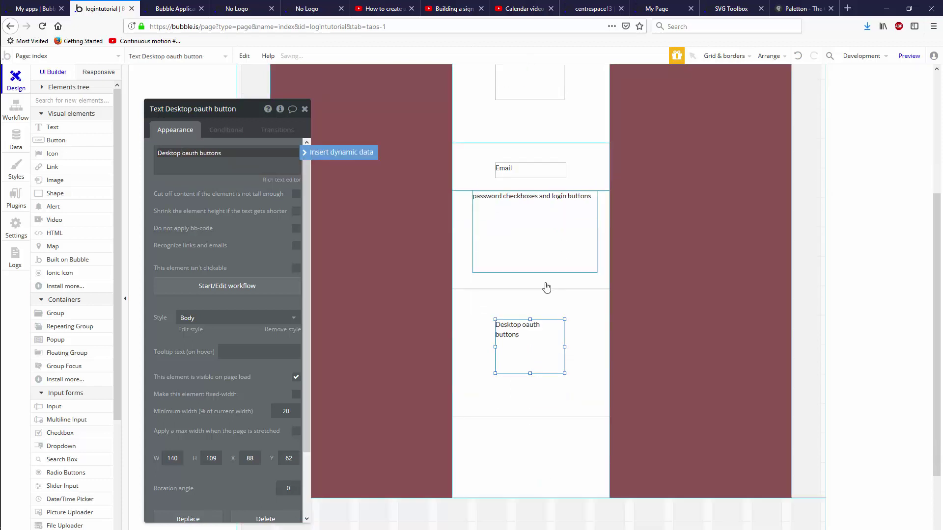
{"action": "left_click", "coordinate": [490, 280]}
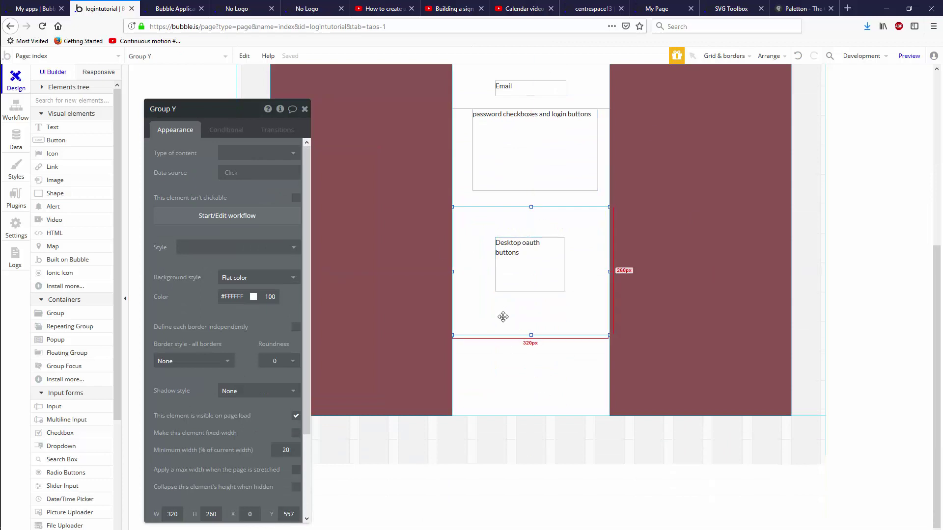
{"action": "scroll", "coordinate": [498, 178], "scroll_direction": "up", "scroll_amount": 2}
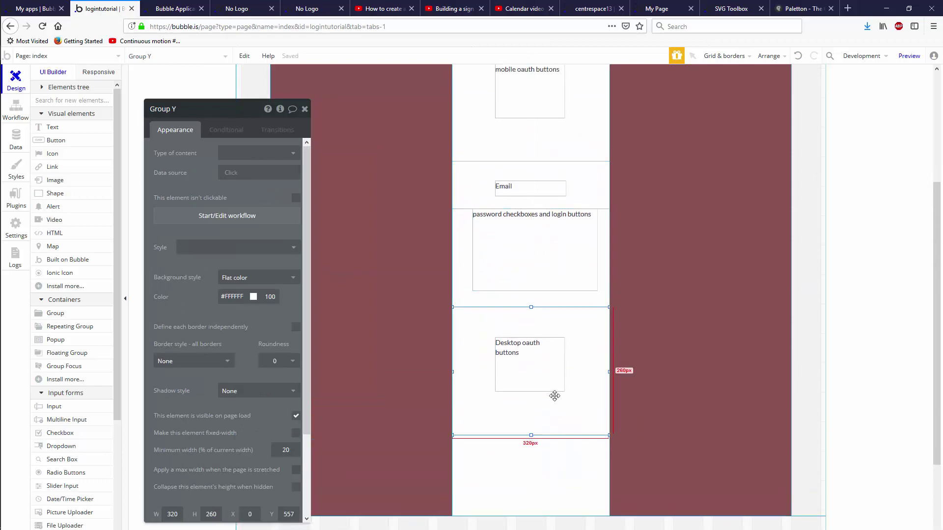
{"action": "scroll", "coordinate": [522, 313], "scroll_direction": "down", "scroll_amount": 2}
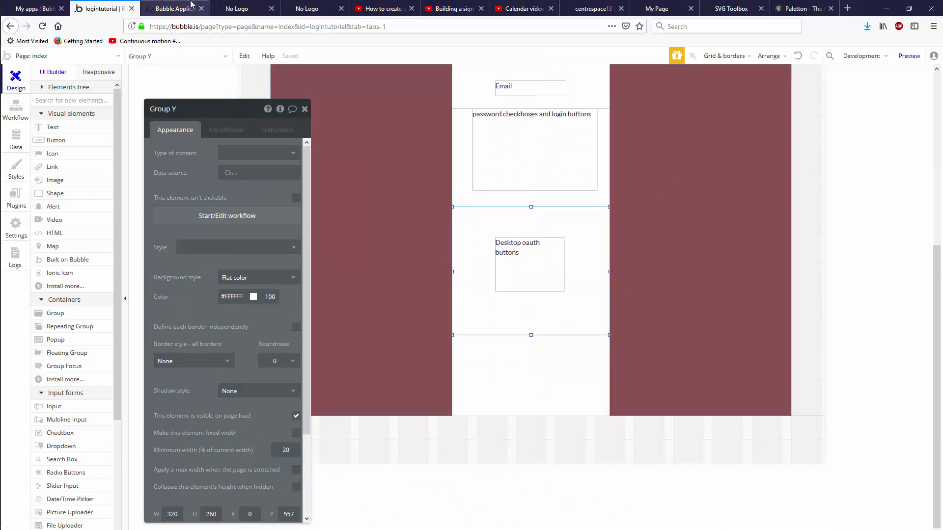
- Add an empty group about 109 px high below the Desktop oauth buttons group, stretched to the full 320 px width
{"action": "left_click", "coordinate": [174, 8]}
{"action": "left_click", "coordinate": [236, 9]}
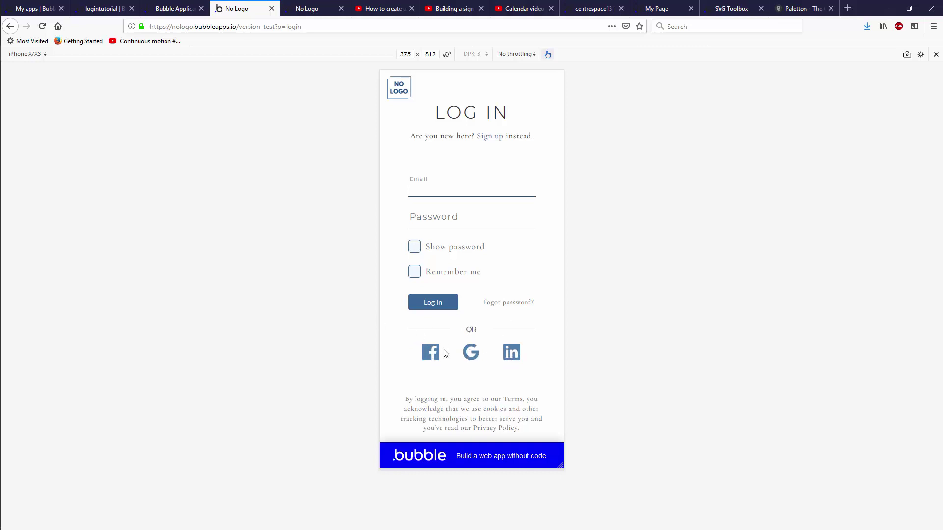
{"action": "left_click", "coordinate": [42, 26]}
{"action": "left_click", "coordinate": [125, 6]}
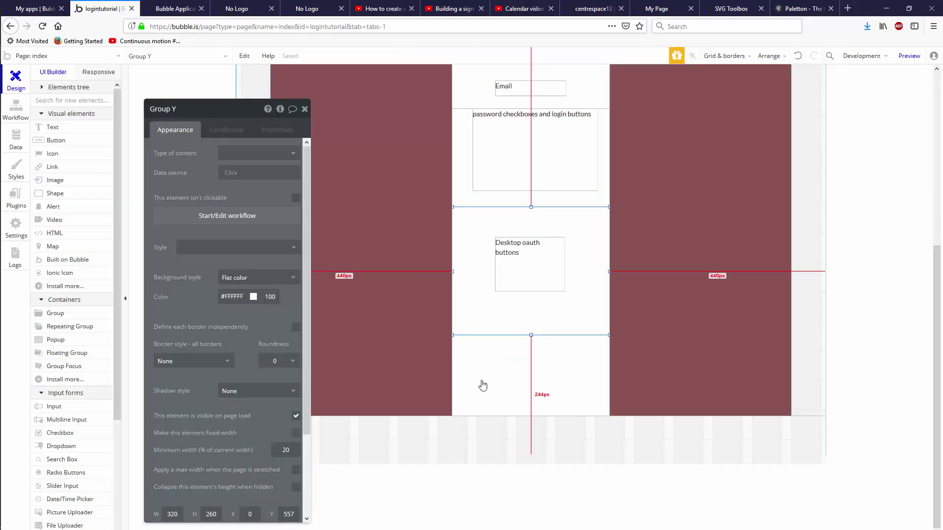
{"action": "left_click", "coordinate": [540, 355]}
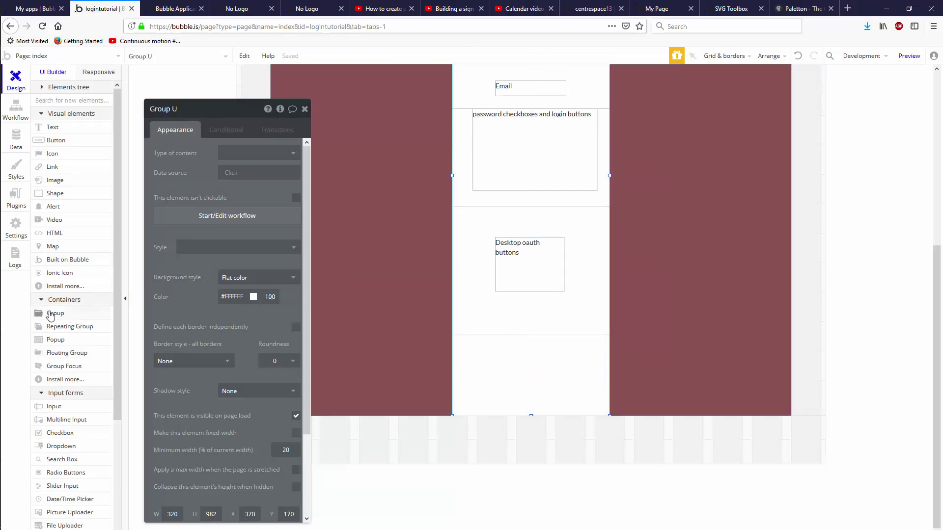
{"action": "left_click", "coordinate": [51, 315]}
{"action": "left_click_drag", "start_coordinate": [465, 337], "coordinate": [574, 391]}
{"action": "left_click_drag", "start_coordinate": [611, 363], "coordinate": [609, 363]}
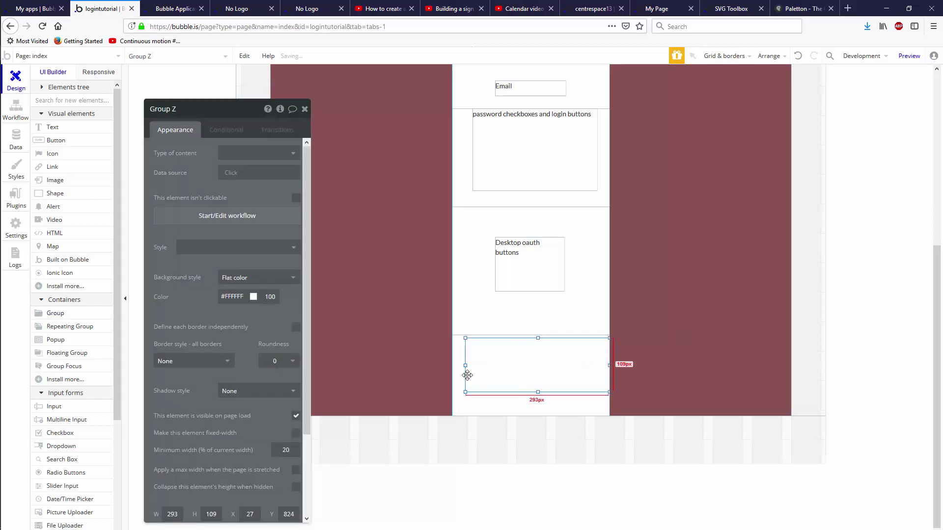
{"action": "left_click_drag", "start_coordinate": [467, 375], "coordinate": [452, 375]}
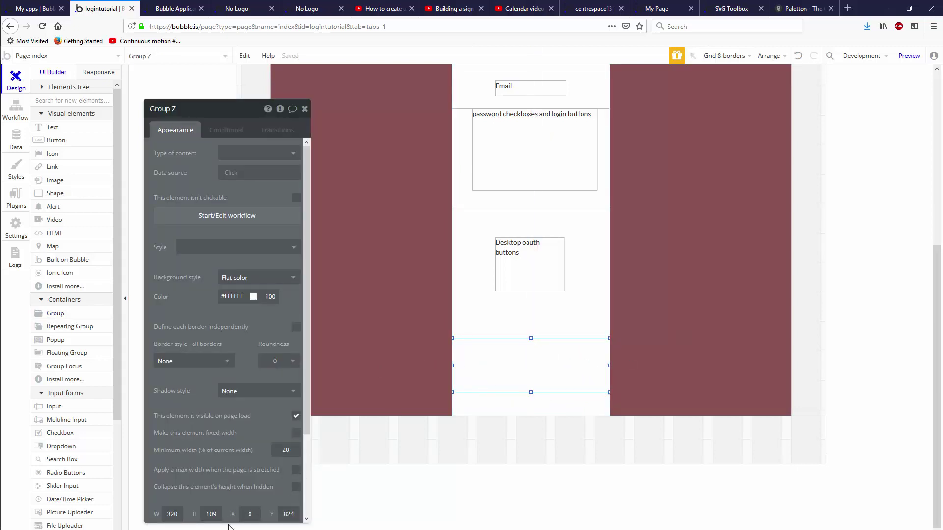
- Set the empty bottom group's height to 120 px and move it up flush against the Desktop oauth buttons group
{"action": "double_click", "coordinate": [212, 514]}
{"action": "type", "text": "120"}
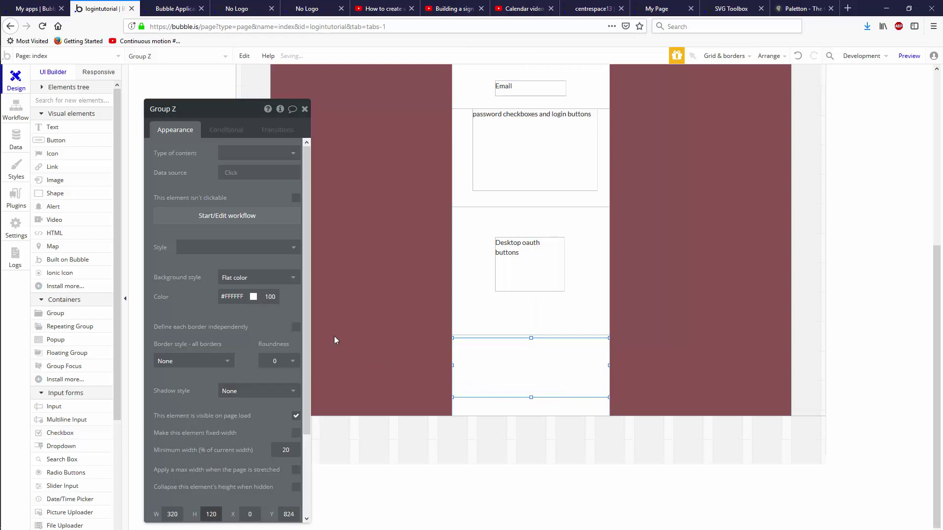
{"action": "left_click_drag", "start_coordinate": [531, 363], "coordinate": [538, 349]}
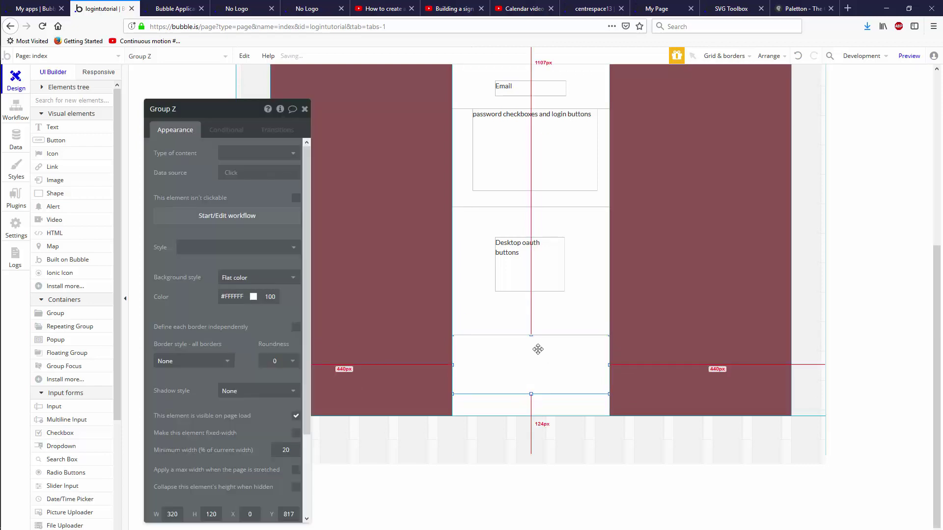
- Extend the dark red LoginMaster group downward, well past the lower edge of the white column group
{"action": "left_click", "coordinate": [734, 56]}
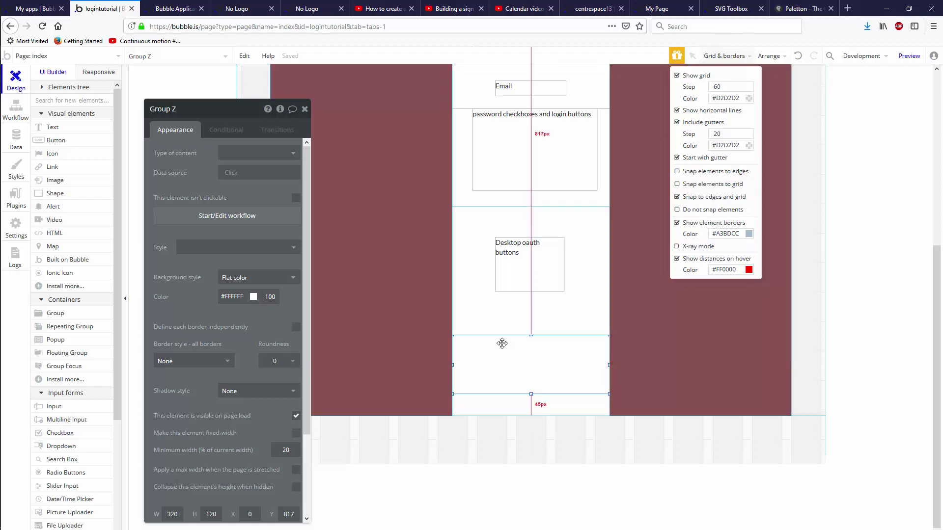
{"action": "left_click", "coordinate": [531, 399]}
{"action": "left_click", "coordinate": [502, 416]}
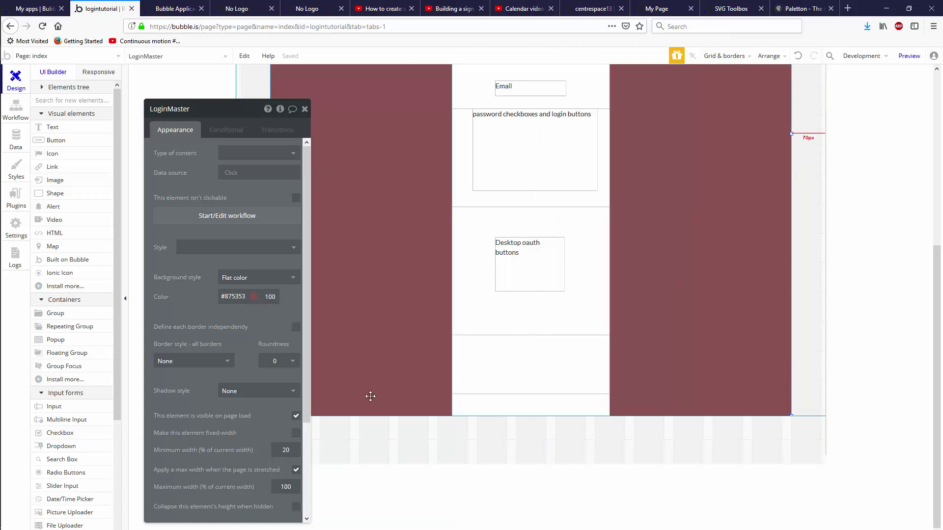
{"action": "scroll", "coordinate": [504, 423], "scroll_direction": "up", "scroll_amount": 5}
{"action": "scroll", "coordinate": [651, 367], "scroll_direction": "down", "scroll_amount": 5}
{"action": "left_click", "coordinate": [810, 385]}
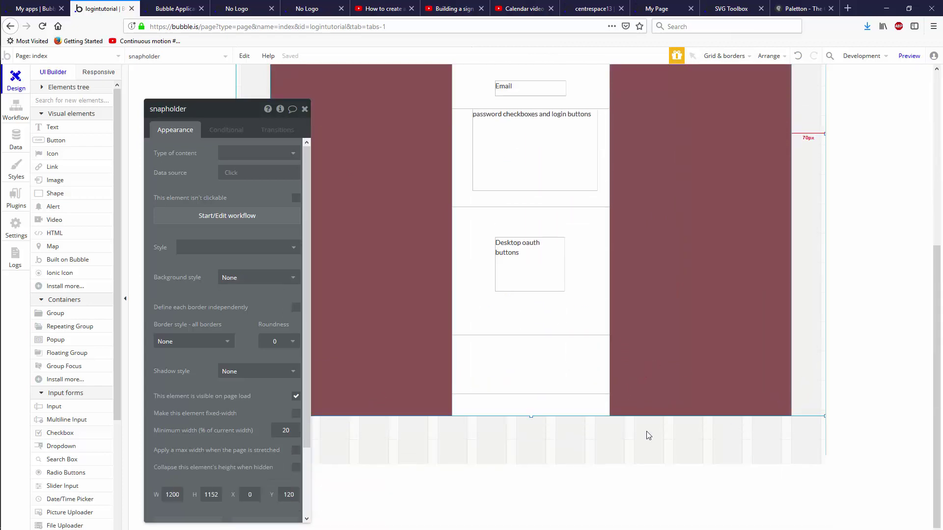
{"action": "left_click", "coordinate": [635, 391]}
{"action": "left_click_drag", "start_coordinate": [530, 421], "coordinate": [530, 528]}
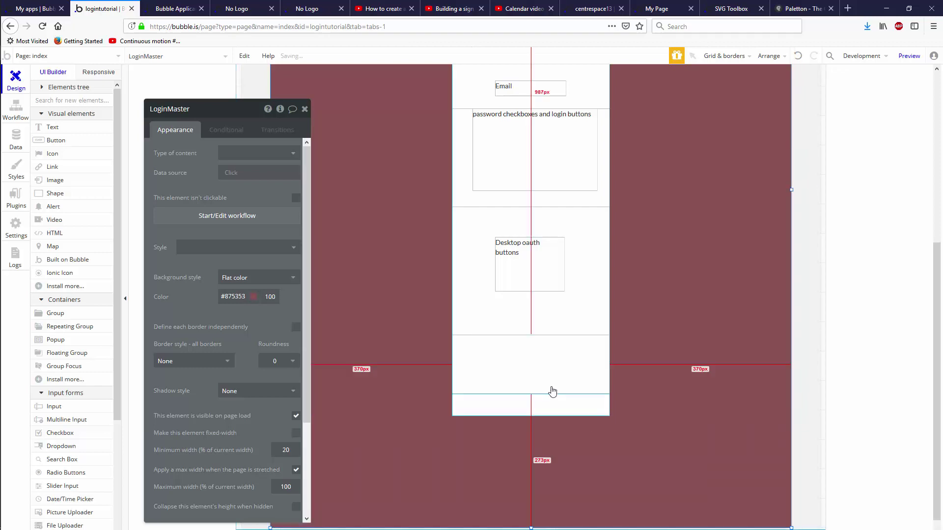
- Lengthen the white column group to 1057 px high and shrink LoginMaster and snapholder up to its lower edge
{"action": "left_click", "coordinate": [536, 413]}
{"action": "left_click_drag", "start_coordinate": [530, 416], "coordinate": [531, 452]}
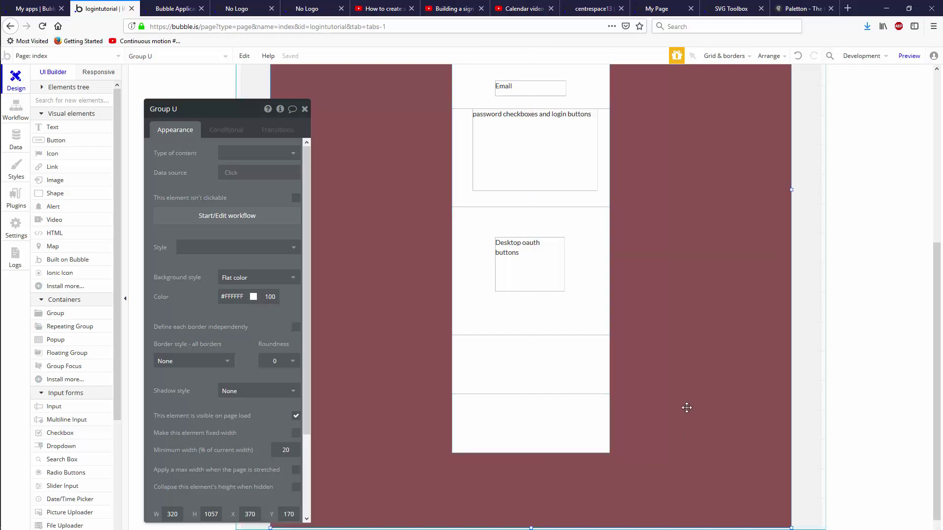
{"action": "left_click", "coordinate": [631, 293]}
{"action": "scroll", "coordinate": [582, 406], "scroll_direction": "down", "scroll_amount": 1}
{"action": "left_click_drag", "start_coordinate": [530, 514], "coordinate": [530, 440]}
{"action": "left_click", "coordinate": [537, 494]}
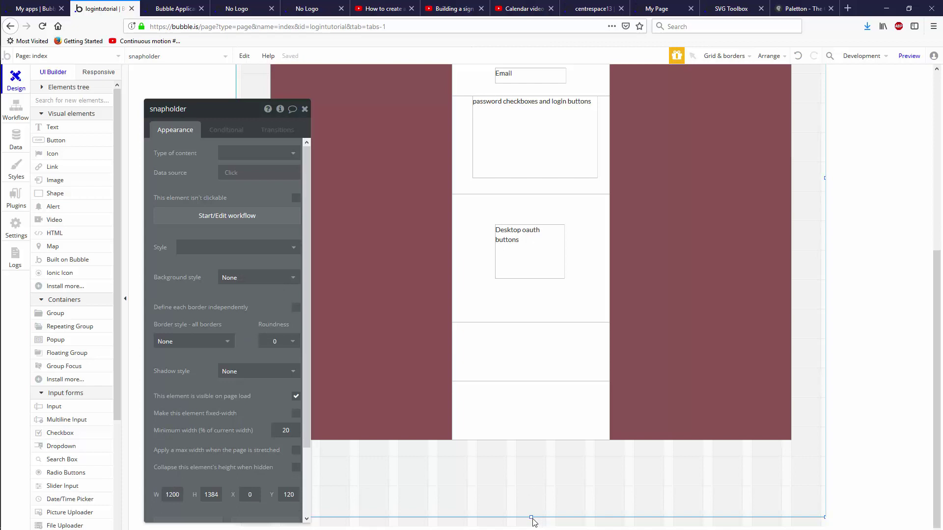
{"action": "left_click_drag", "start_coordinate": [531, 517], "coordinate": [589, 410]}
- Add a text element about 155 by 59 px reading "Mobile oauth icons" in the empty group below the Desktop oauth buttons group
{"action": "left_click", "coordinate": [553, 370]}
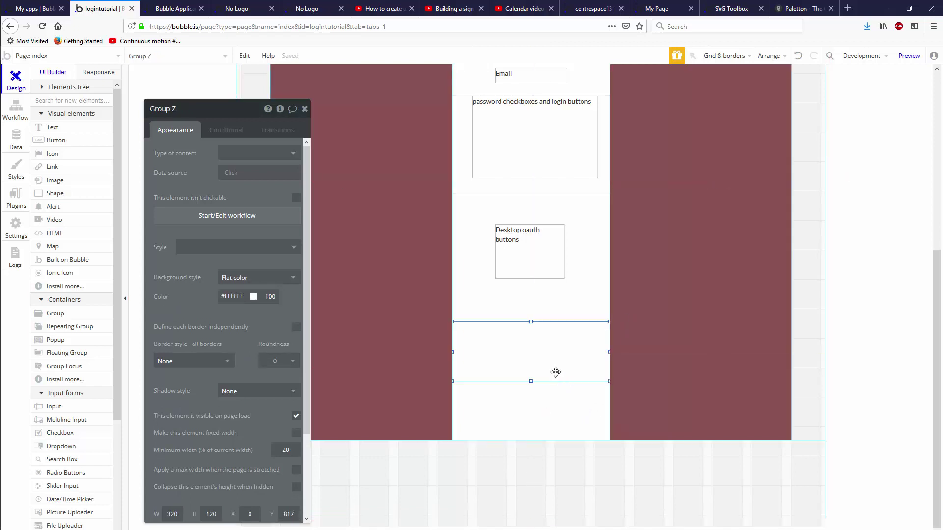
{"action": "left_click", "coordinate": [91, 129]}
{"action": "mouse_move", "coordinate": [493, 339]}
{"action": "left_mouse_down"}
{"action": "mouse_move", "coordinate": [591, 363]}
{"action": "mouse_move", "coordinate": [569, 368]}
{"action": "left_mouse_up"}
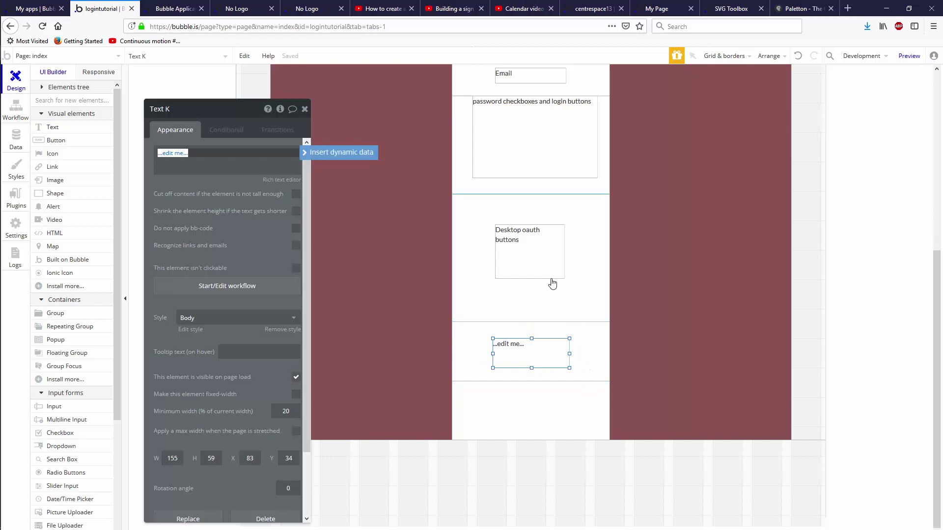
{"action": "type", "text": "Mobile oauth icons"}
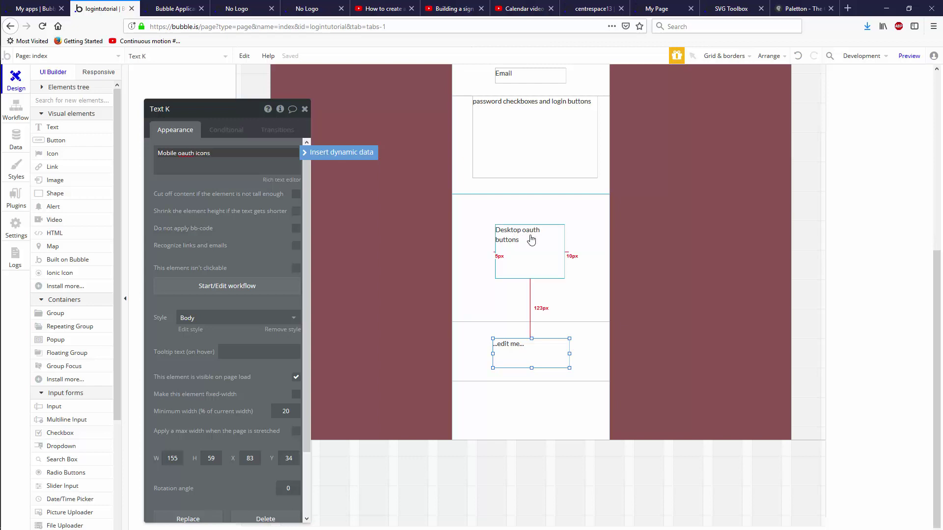
{"action": "left_click", "coordinate": [540, 246]}
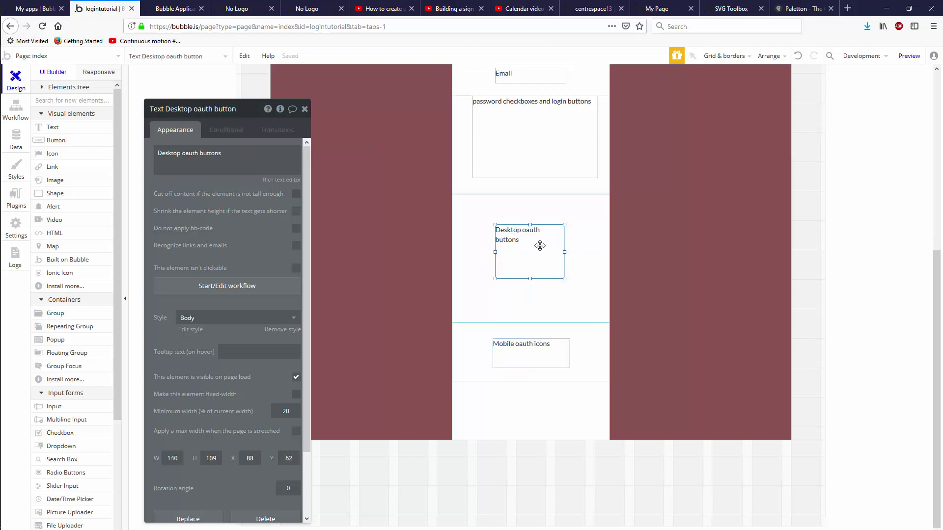
- Preview the login page, look over its stacked groups from top to bottom, and return to the editor
{"action": "left_click", "coordinate": [909, 56]}
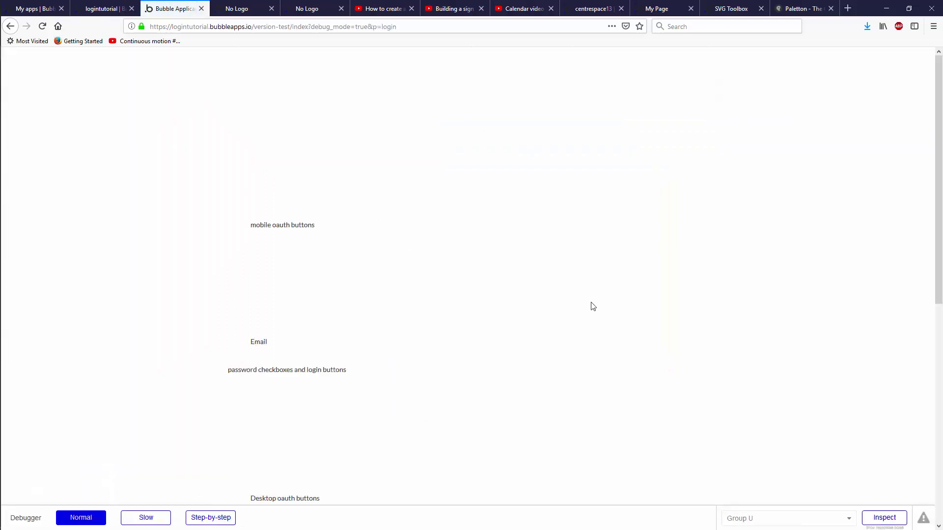
{"action": "scroll", "coordinate": [593, 306], "scroll_direction": "down", "scroll_amount": 10}
{"action": "scroll", "coordinate": [921, 221], "scroll_direction": "up", "scroll_amount": 10}
{"action": "left_click", "coordinate": [103, 8]}
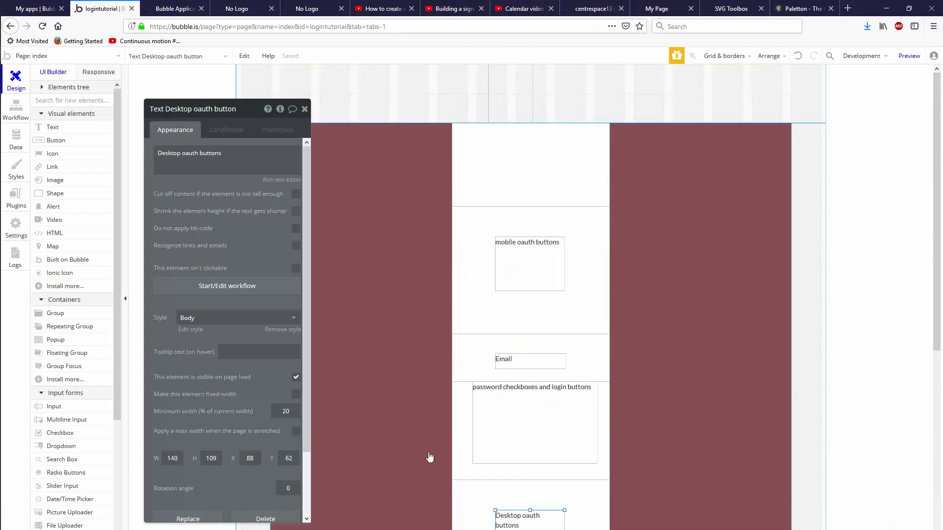
- In the responsive view, make the Desktop oauth buttons group wrap to the previous line when the page is stretched
{"action": "left_click", "coordinate": [97, 73]}
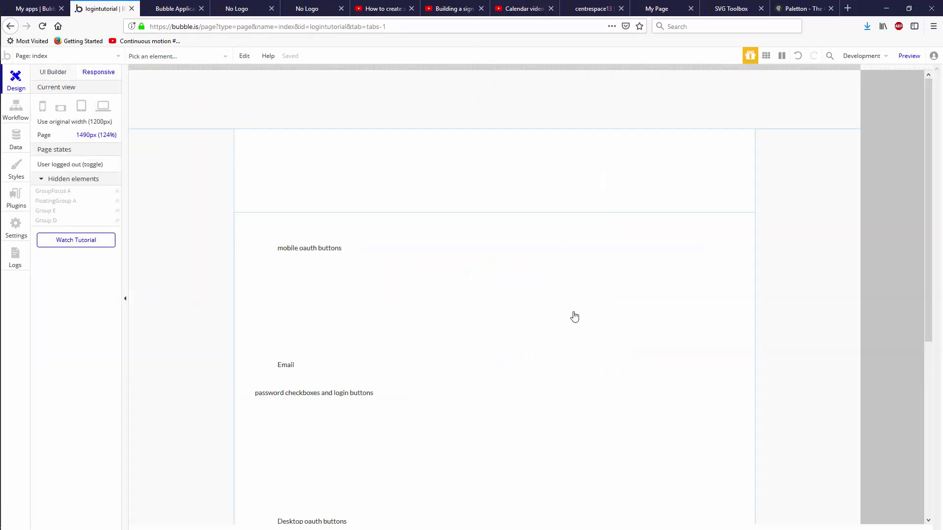
{"action": "scroll", "coordinate": [402, 256], "scroll_direction": "down", "scroll_amount": 4}
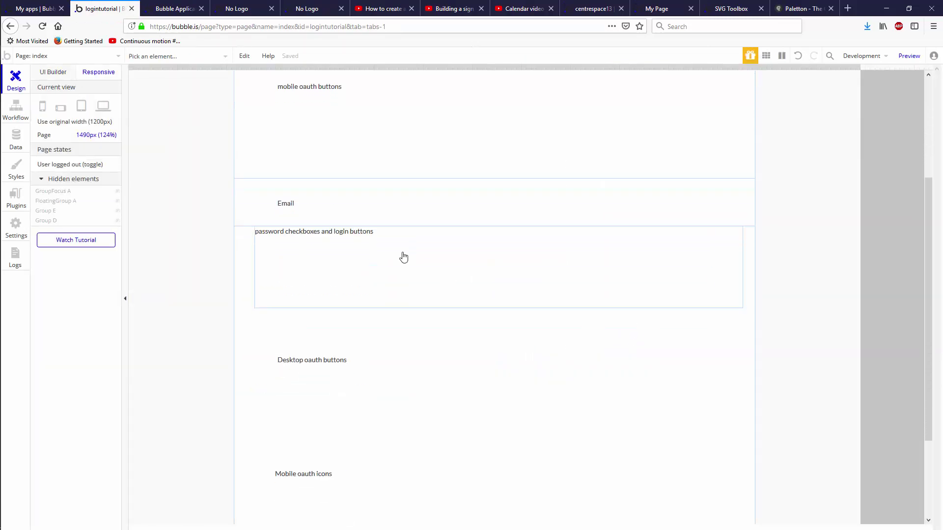
{"action": "scroll", "coordinate": [408, 354], "scroll_direction": "down", "scroll_amount": 1}
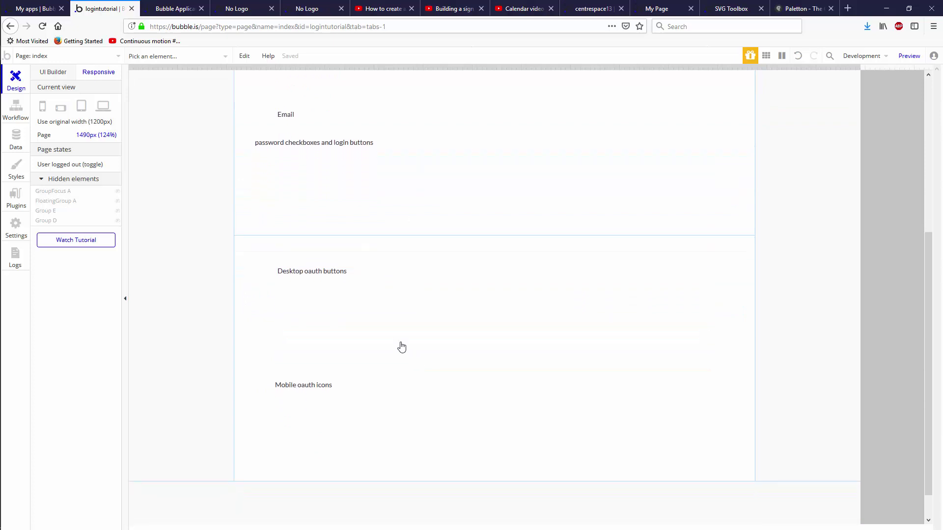
{"action": "left_click", "coordinate": [361, 253]}
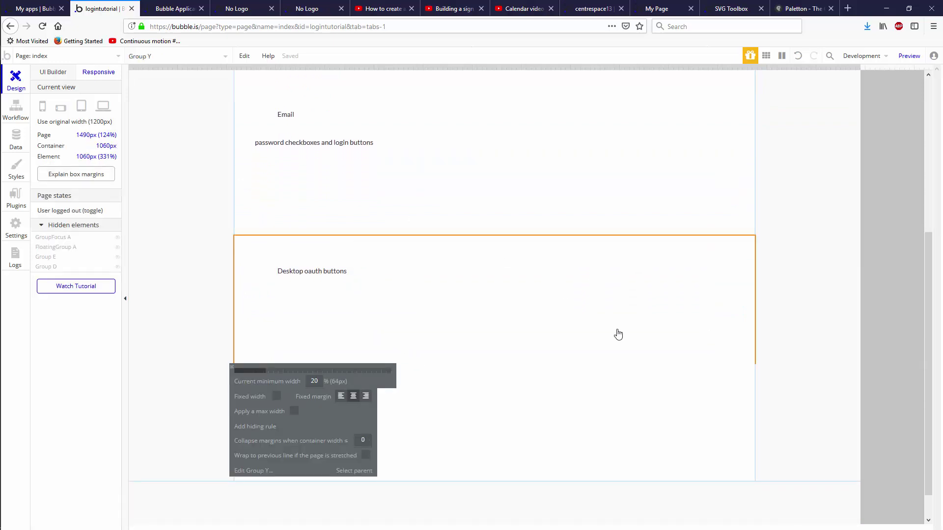
{"action": "scroll", "coordinate": [505, 331], "scroll_direction": "up", "scroll_amount": 1}
{"action": "left_click", "coordinate": [469, 314]}
{"action": "scroll", "coordinate": [560, 313], "scroll_direction": "up", "scroll_amount": 1}
{"action": "scroll", "coordinate": [560, 314], "scroll_direction": "up", "scroll_amount": 2}
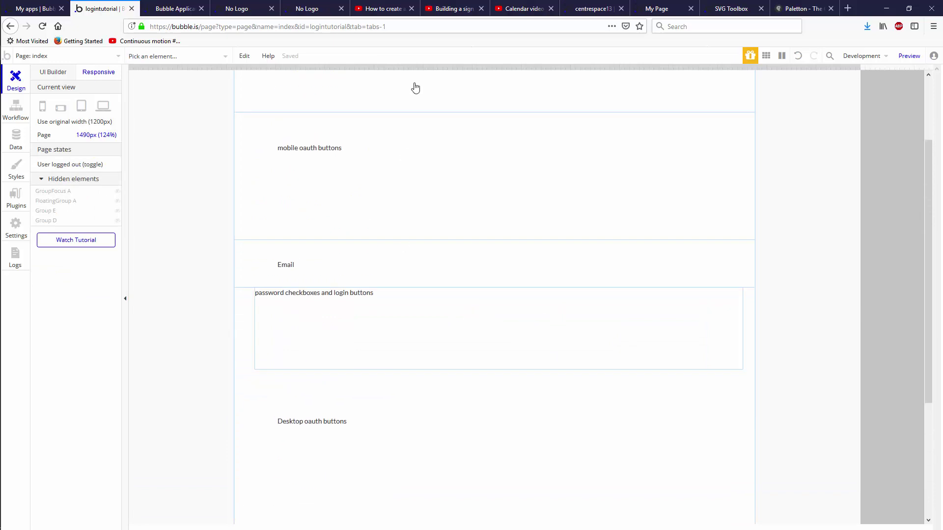
{"action": "left_click", "coordinate": [326, 408]}
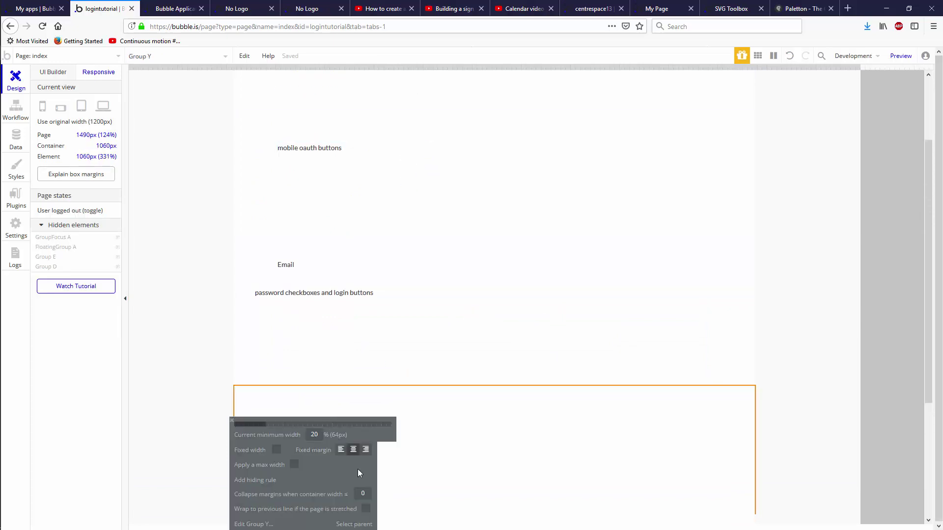
{"action": "scroll", "coordinate": [365, 511], "scroll_direction": "down", "scroll_amount": 2}
{"action": "left_click", "coordinate": [365, 509]}
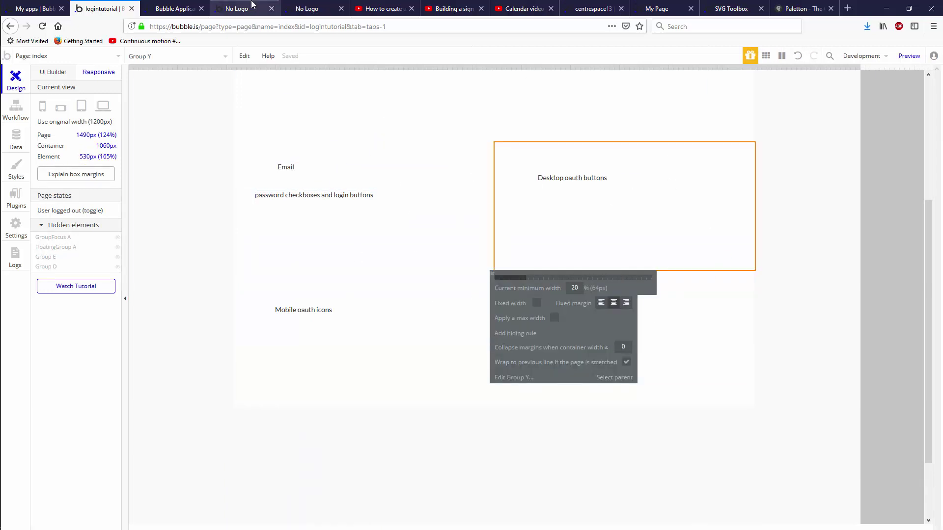
- Compare the desktop and mobile layouts of the No Logo reference login page, then return to the logintutorial editor
{"action": "left_click", "coordinate": [315, 8]}
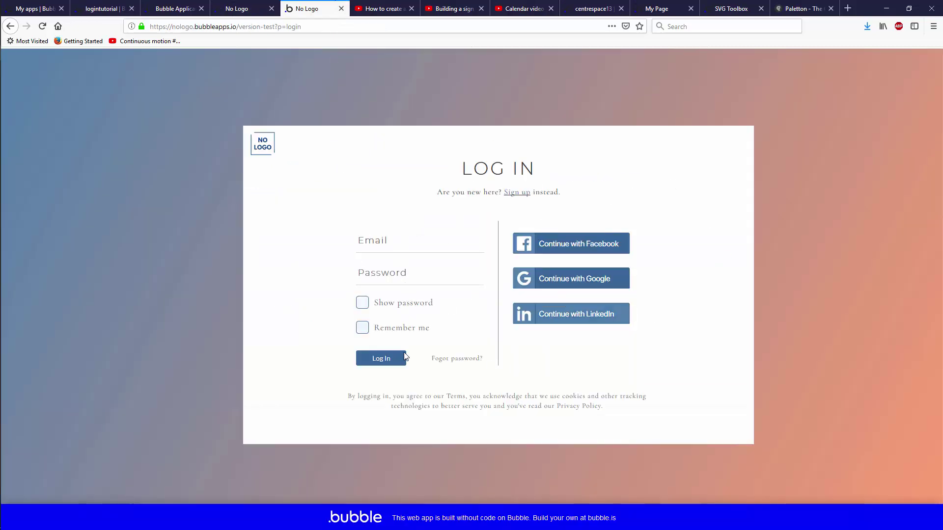
{"action": "left_click", "coordinate": [245, 9]}
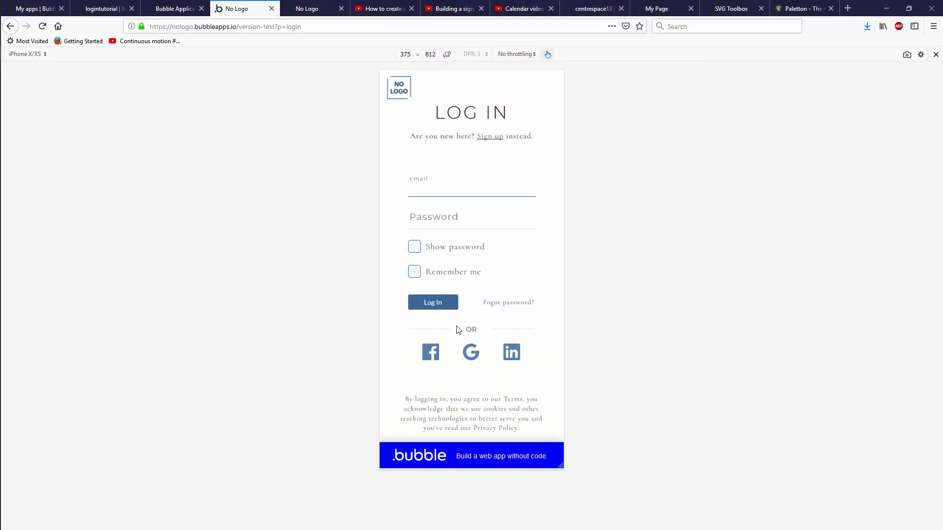
{"action": "key", "text": "ctrl+Tab"}
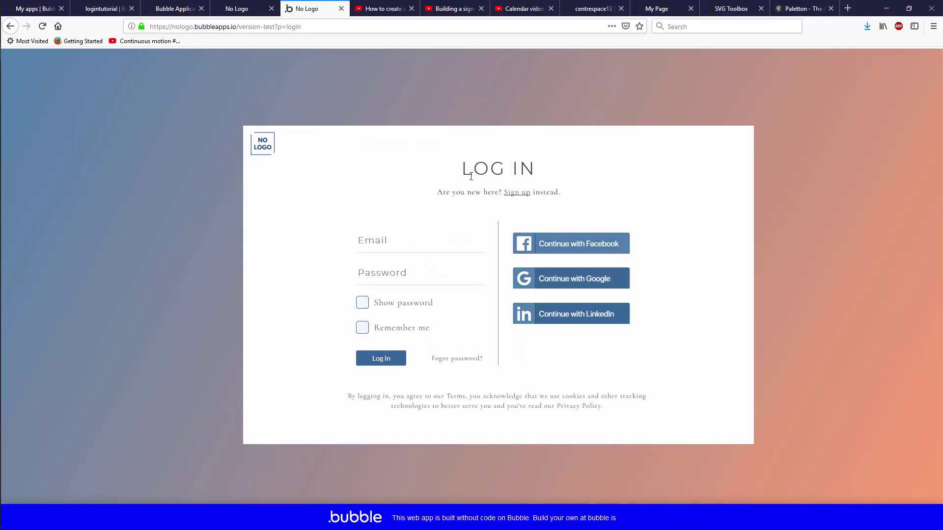
{"action": "left_click", "coordinate": [205, 4]}
{"action": "left_click", "coordinate": [104, 9]}
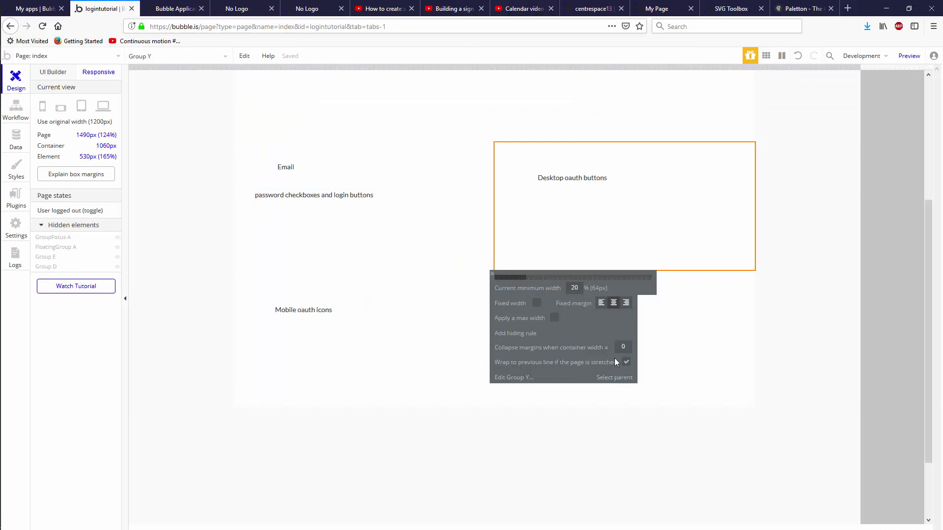
- Apply a maximum width of 100% (320 px) to the Desktop oauth buttons group and to the email group
{"action": "left_click", "coordinate": [554, 317]}
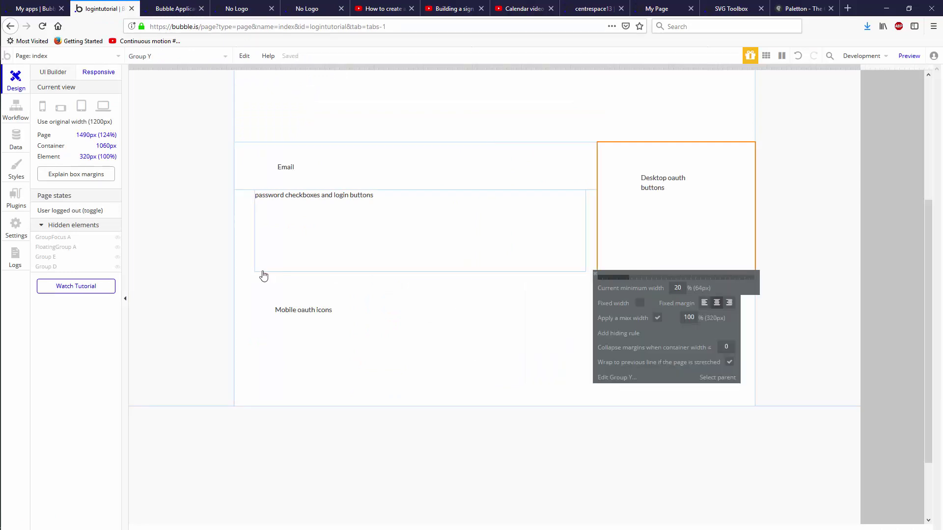
{"action": "left_click", "coordinate": [247, 170]}
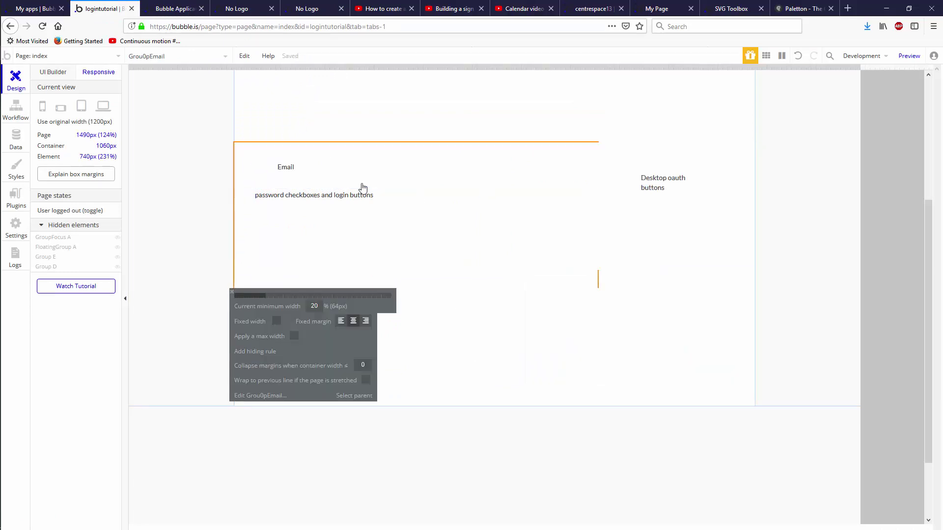
{"action": "left_click", "coordinate": [254, 227]}
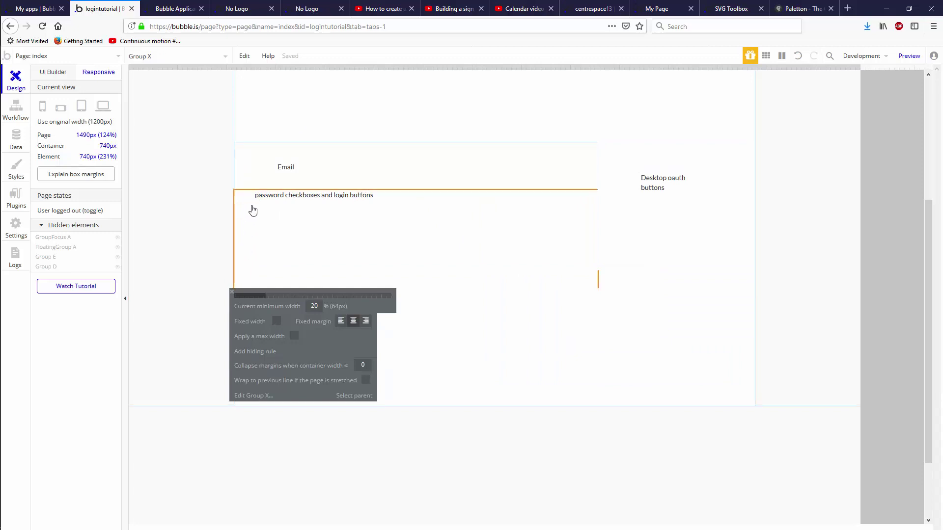
{"action": "left_click", "coordinate": [249, 168]}
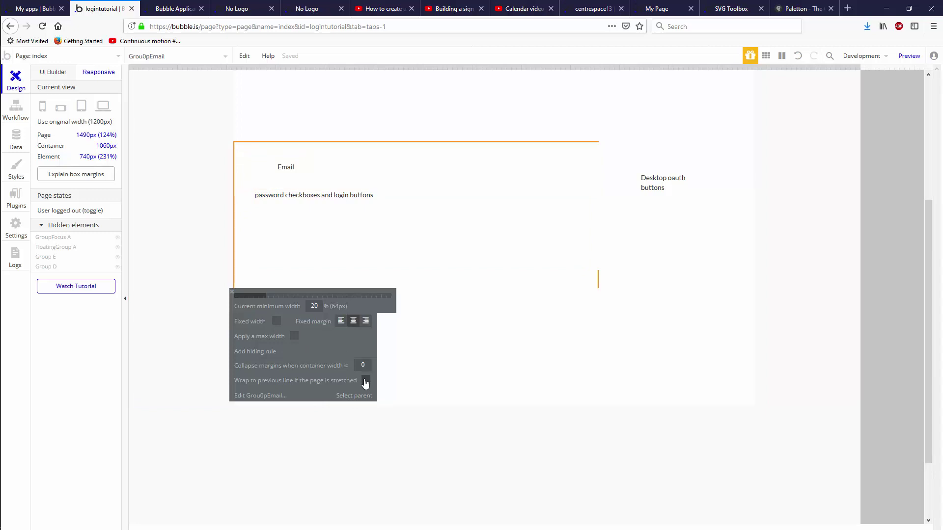
{"action": "left_click", "coordinate": [293, 336]}
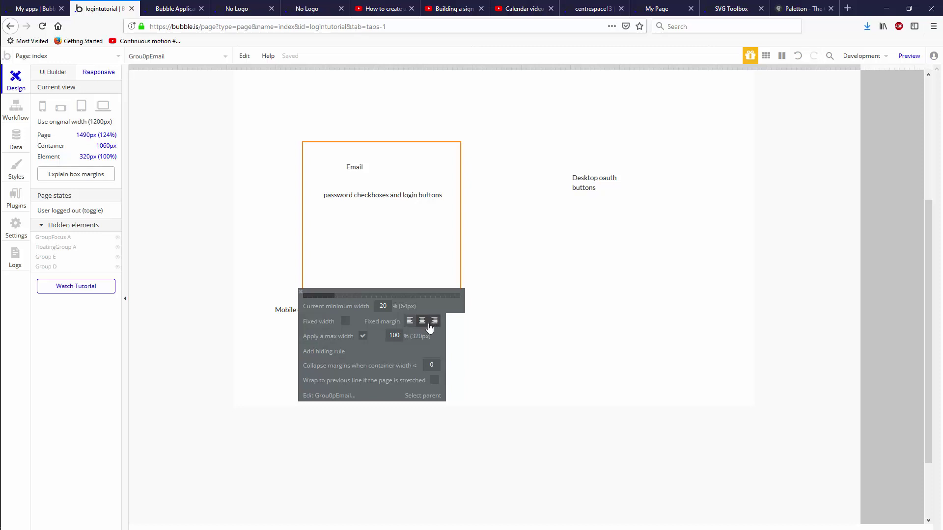
- Set the fixed margin of the Desktop oauth buttons group to left so it adjoins the email group
{"action": "left_click", "coordinate": [544, 261]}
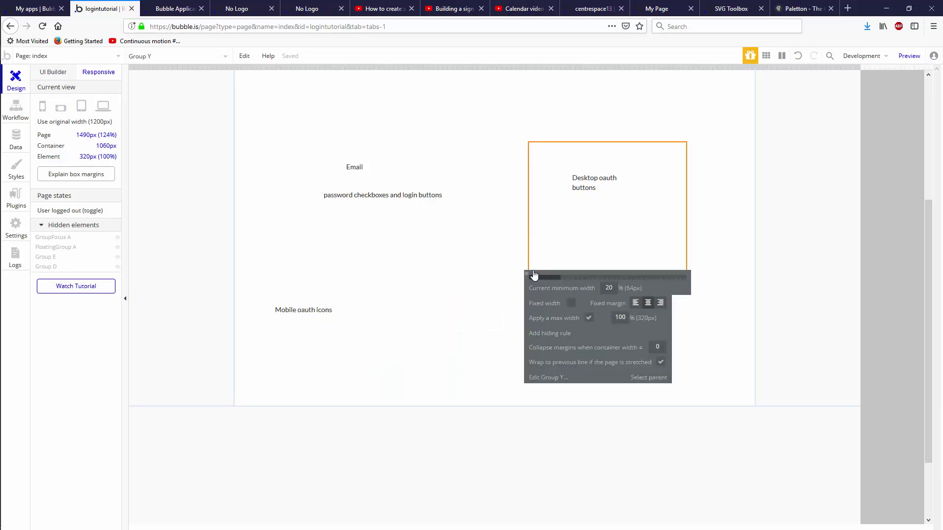
{"action": "left_click", "coordinate": [636, 304]}
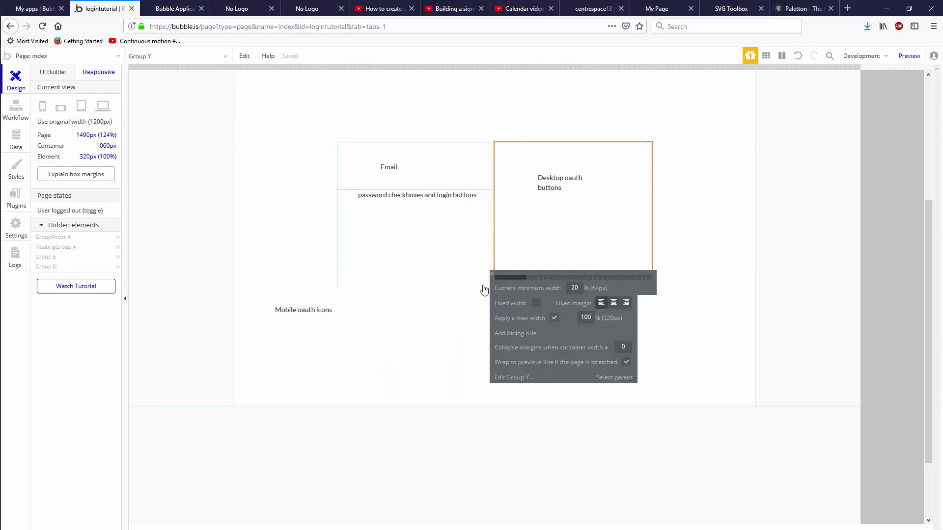
{"action": "left_click", "coordinate": [342, 177]}
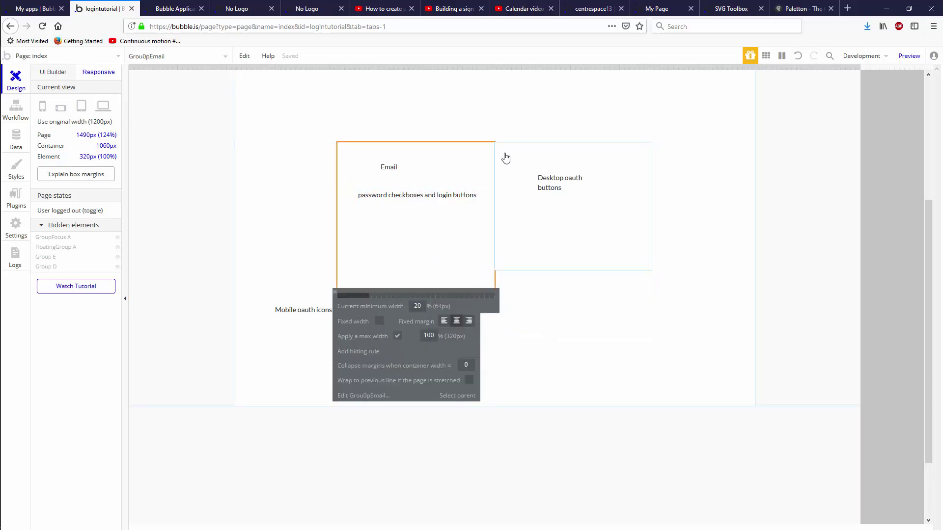
{"action": "left_click", "coordinate": [502, 156]}
{"action": "left_click", "coordinate": [463, 149]}
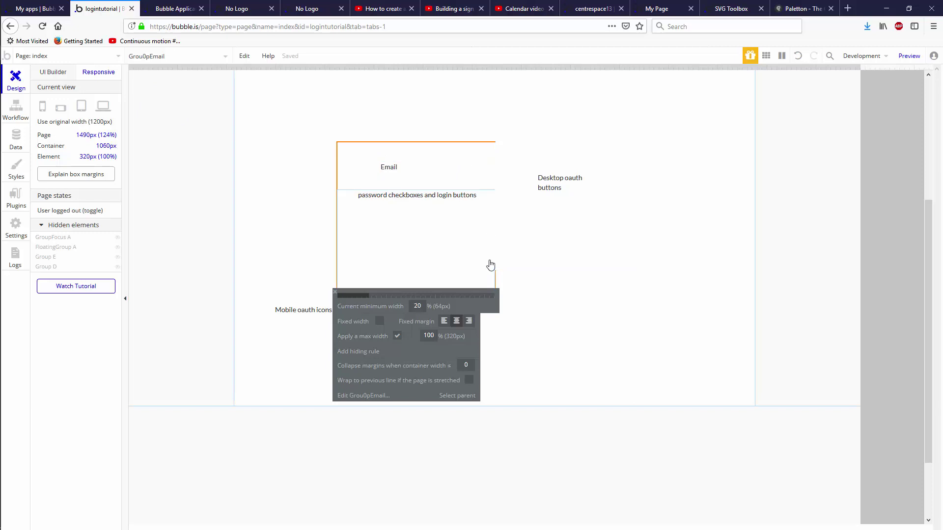
- Define the email group's borders independently and give it a solid right border, width 1, in color #DEDEDE
{"action": "left_click", "coordinate": [54, 73]}
{"action": "scroll", "coordinate": [500, 236], "scroll_direction": "down", "scroll_amount": 5}
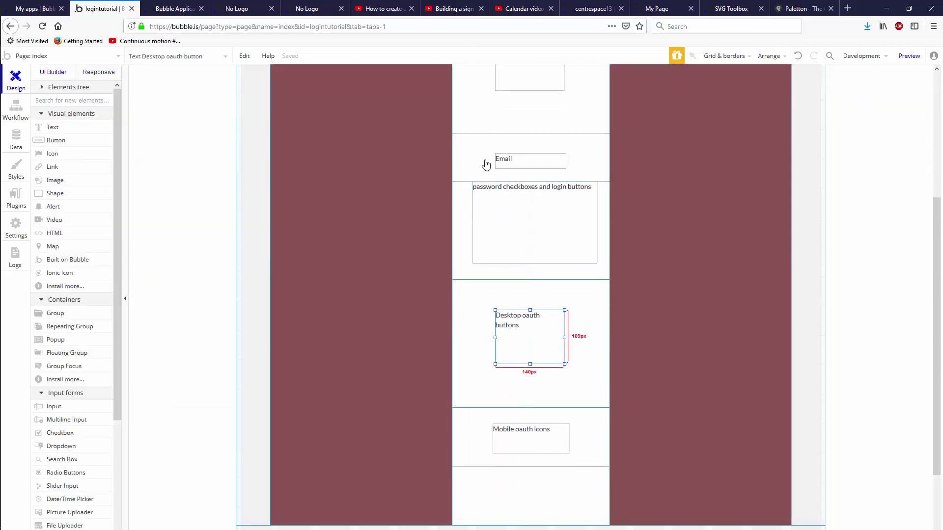
{"action": "double_click", "coordinate": [485, 146]}
{"action": "scroll", "coordinate": [265, 295], "scroll_direction": "down", "scroll_amount": 3}
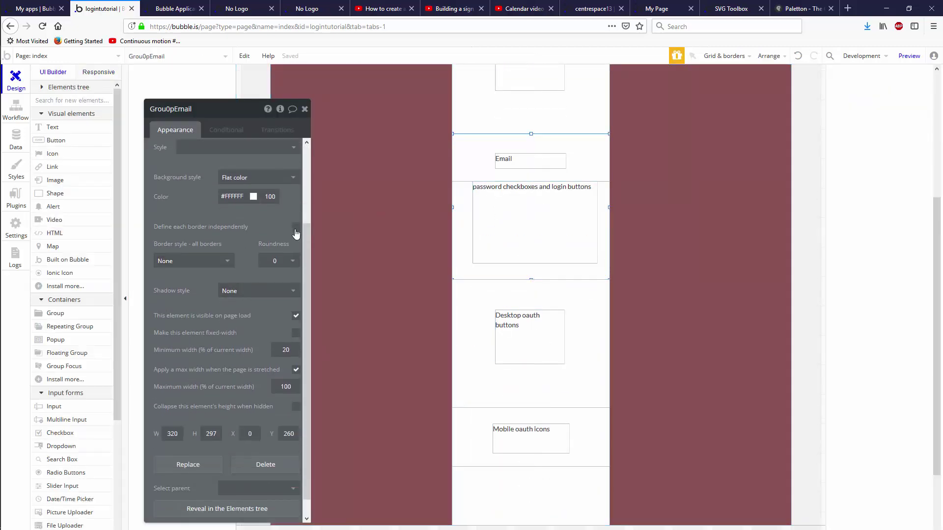
{"action": "left_click", "coordinate": [296, 228]}
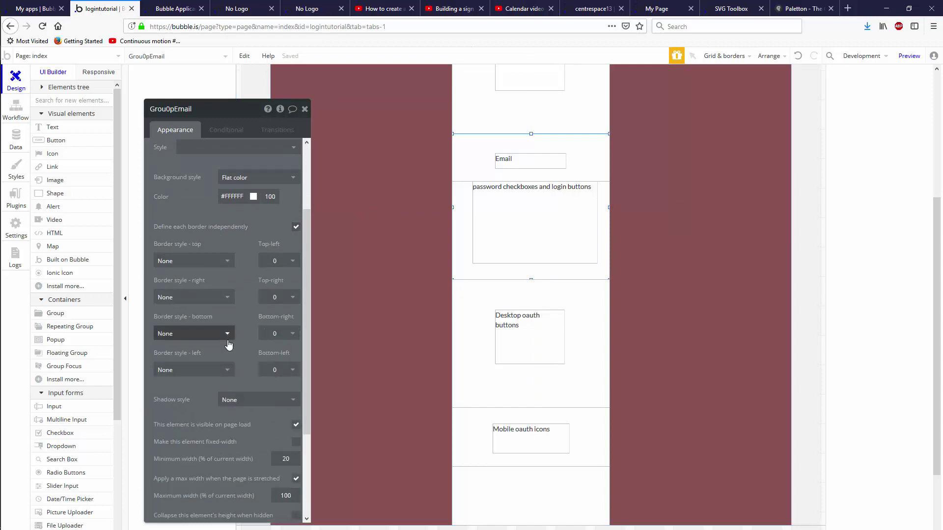
{"action": "left_click", "coordinate": [206, 306]}
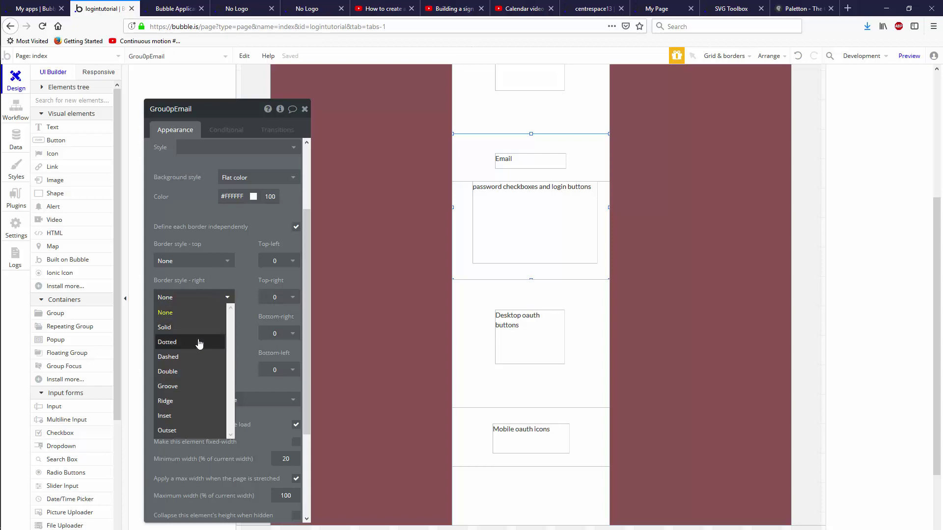
{"action": "left_click", "coordinate": [196, 327]}
{"action": "left_click", "coordinate": [265, 315]}
{"action": "type", "text": "Dedede"}
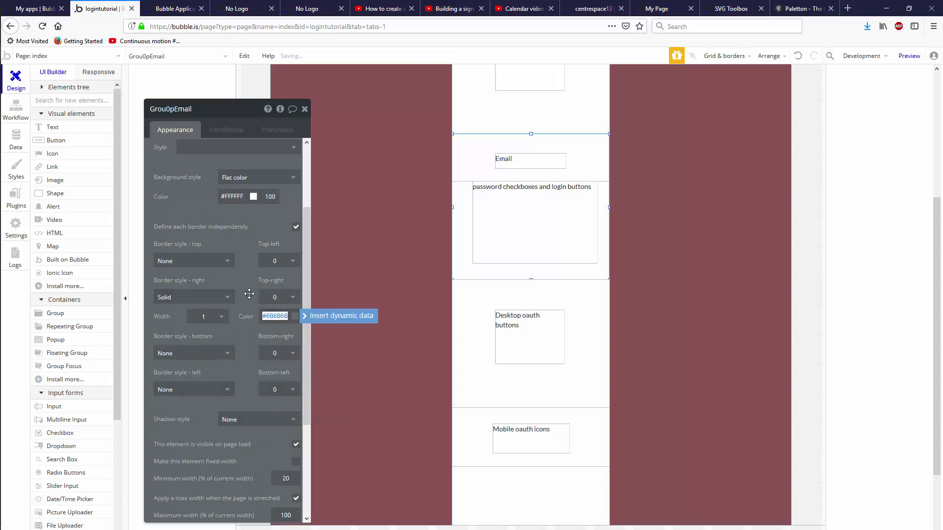
{"action": "left_click", "coordinate": [247, 291]}
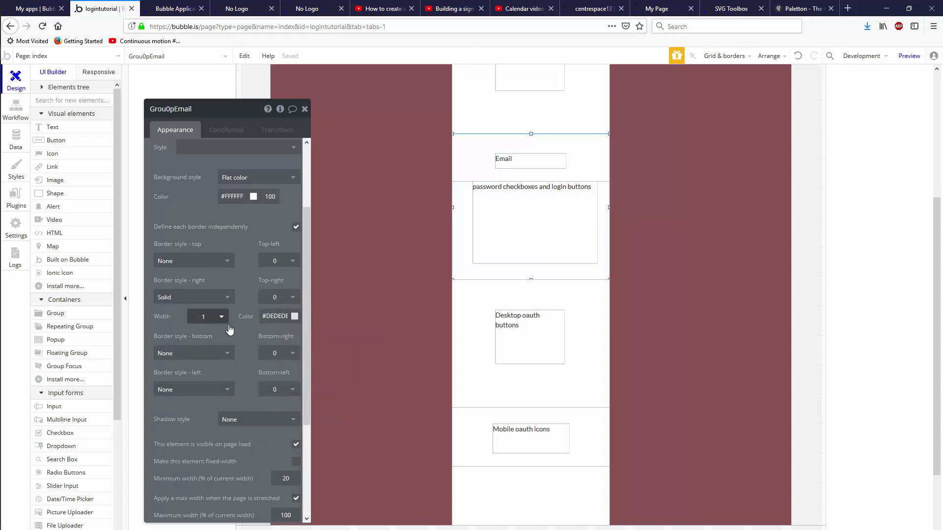
- Reload the logintutorial preview, check the divider and the mobile oauth placeholders, and return to the editor
{"action": "left_click", "coordinate": [197, 3]}
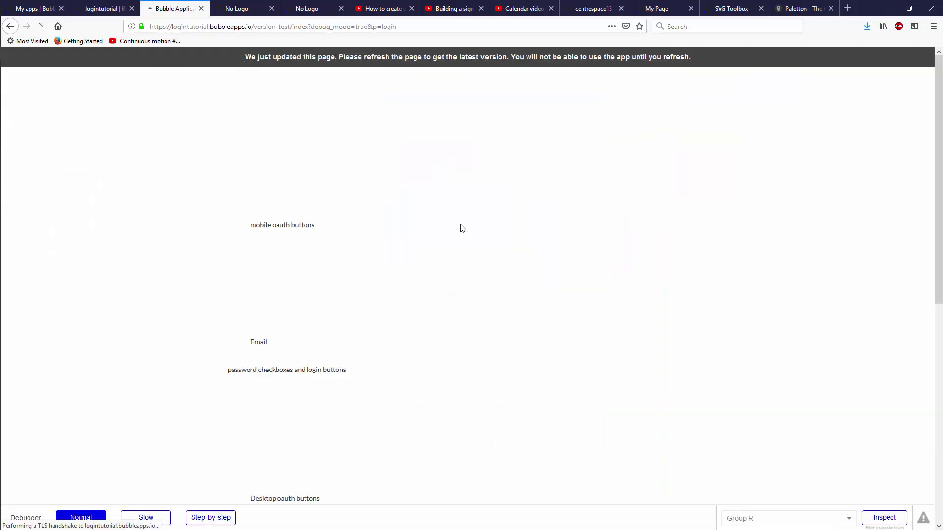
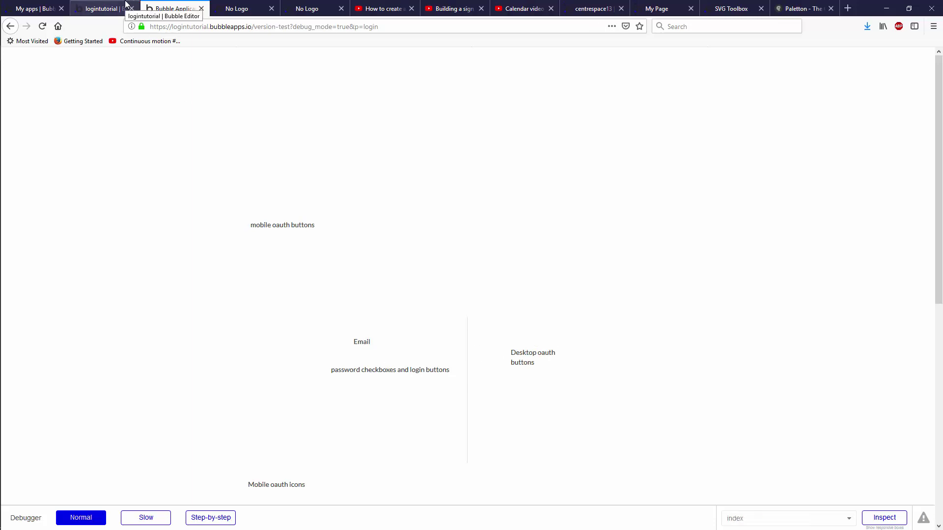
{"action": "left_click_drag", "start_coordinate": [256, 225], "coordinate": [498, 231]}
{"action": "scroll", "coordinate": [499, 230], "scroll_direction": "down", "scroll_amount": 3}
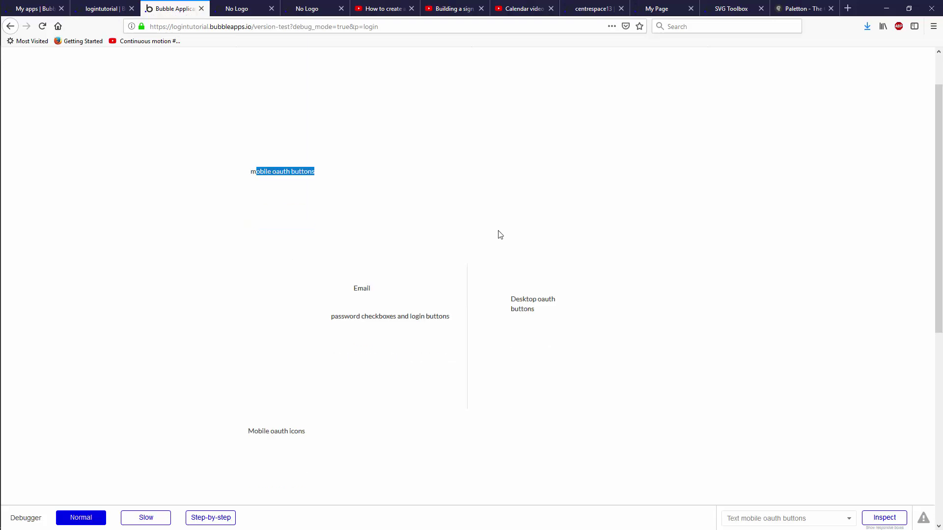
{"action": "left_click_drag", "start_coordinate": [269, 334], "coordinate": [385, 332]}
{"action": "scroll", "coordinate": [405, 359], "scroll_direction": "up", "scroll_amount": 3}
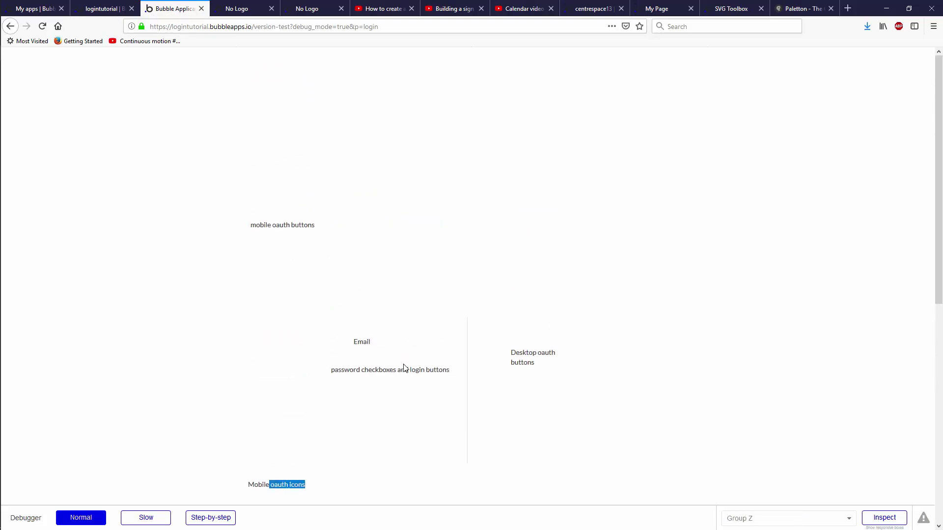
{"action": "left_click", "coordinate": [103, 8]}
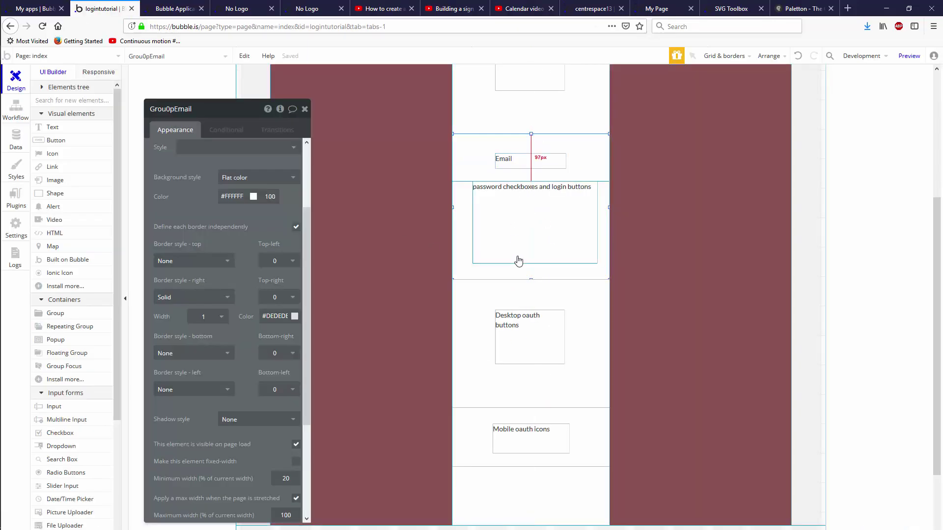
- Make the mobile oauth buttons group collapse its height when hidden and not be visible on page load
{"action": "left_click", "coordinate": [493, 305]}
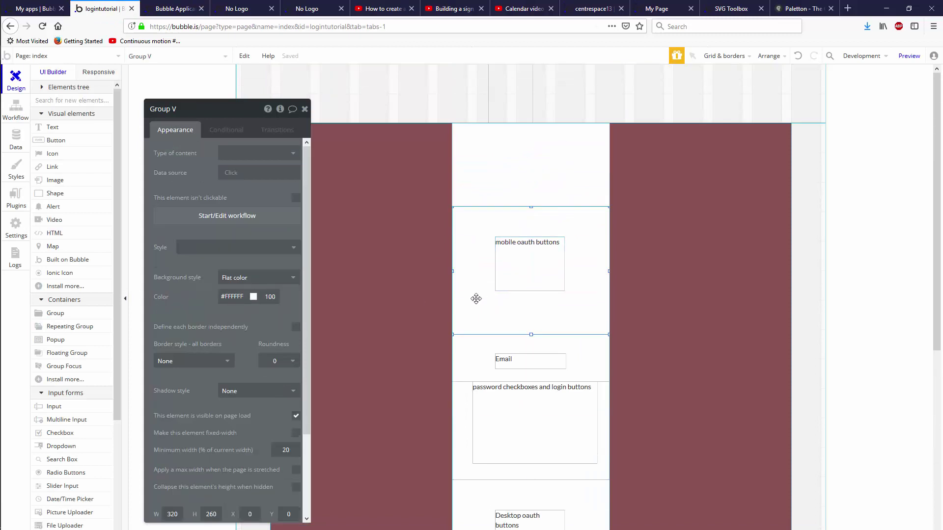
{"action": "left_click", "coordinate": [296, 487]}
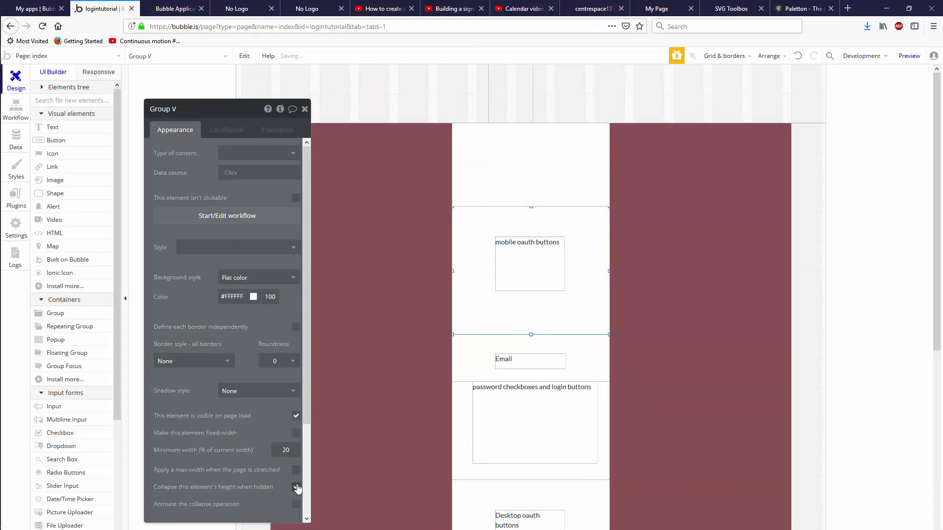
{"action": "left_click", "coordinate": [297, 418]}
- Add a condition to the mobile oauth buttons group that makes it visible when Current page width ≤ 575
{"action": "left_click", "coordinate": [222, 134]}
{"action": "left_click", "coordinate": [218, 152]}
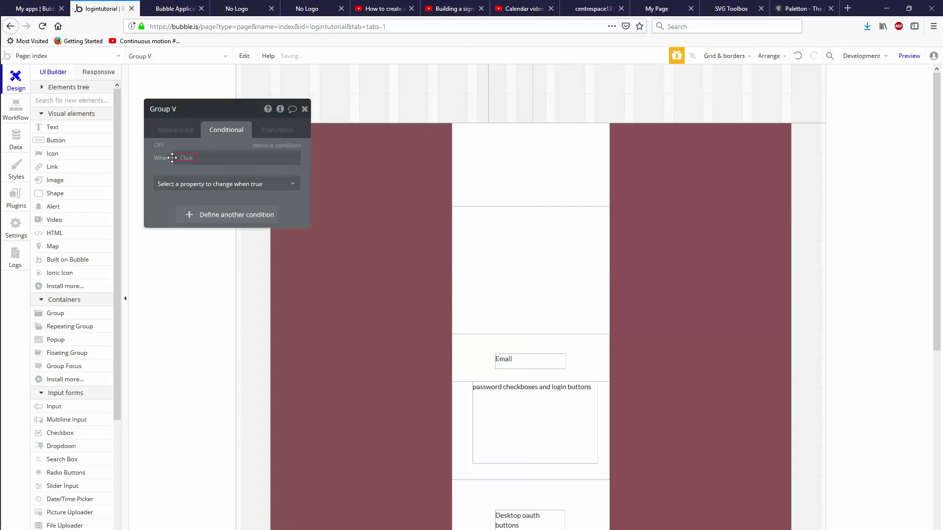
{"action": "left_click", "coordinate": [189, 160]}
{"action": "type", "text": "page"}
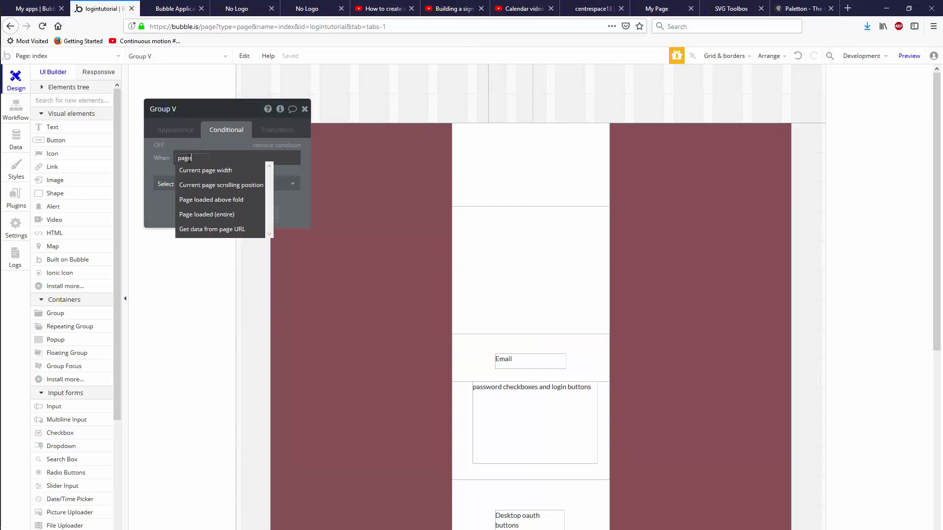
{"action": "left_click", "coordinate": [202, 172]}
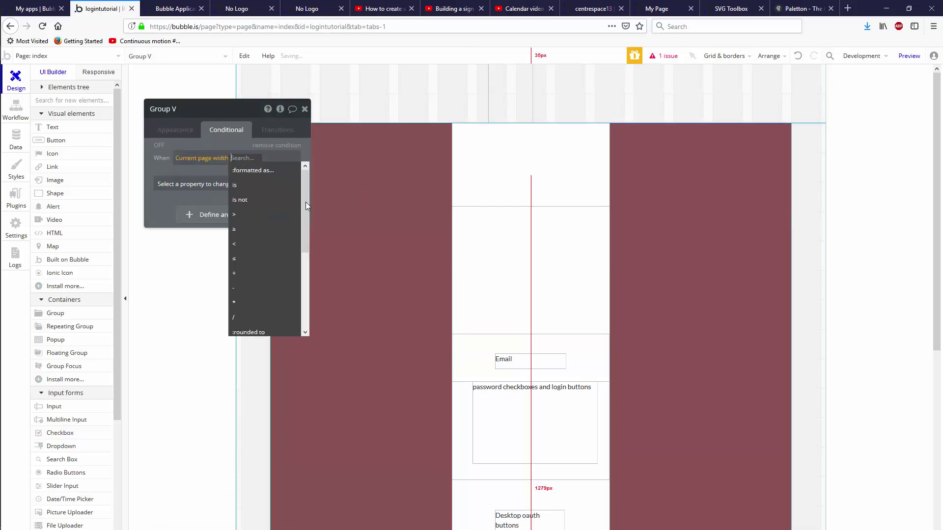
{"action": "left_click", "coordinate": [255, 269]}
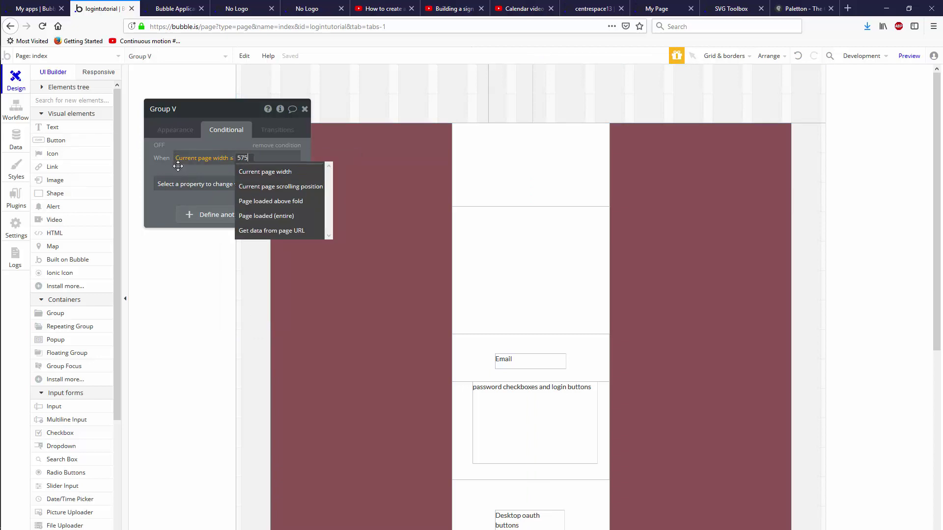
{"action": "type", "text": "575"}
{"action": "left_click", "coordinate": [218, 168]}
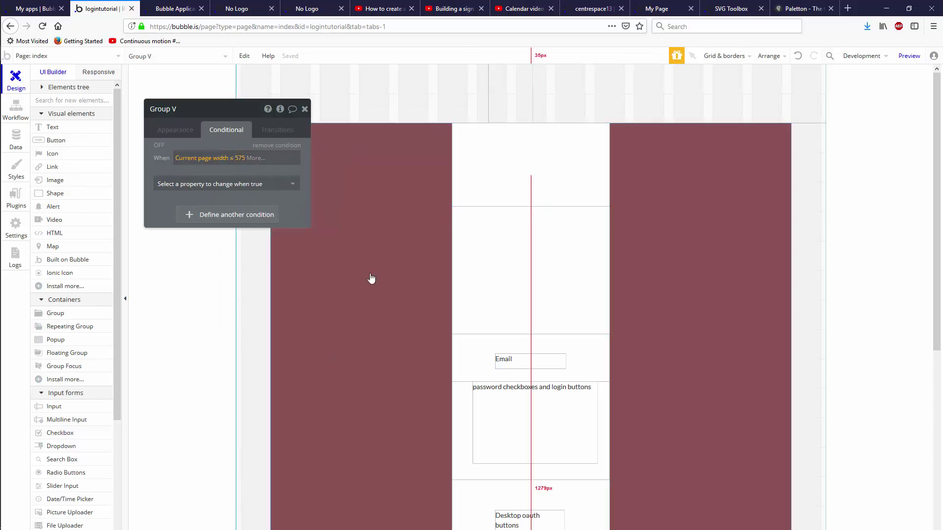
{"action": "left_click", "coordinate": [228, 184]}
{"action": "left_click", "coordinate": [241, 212]}
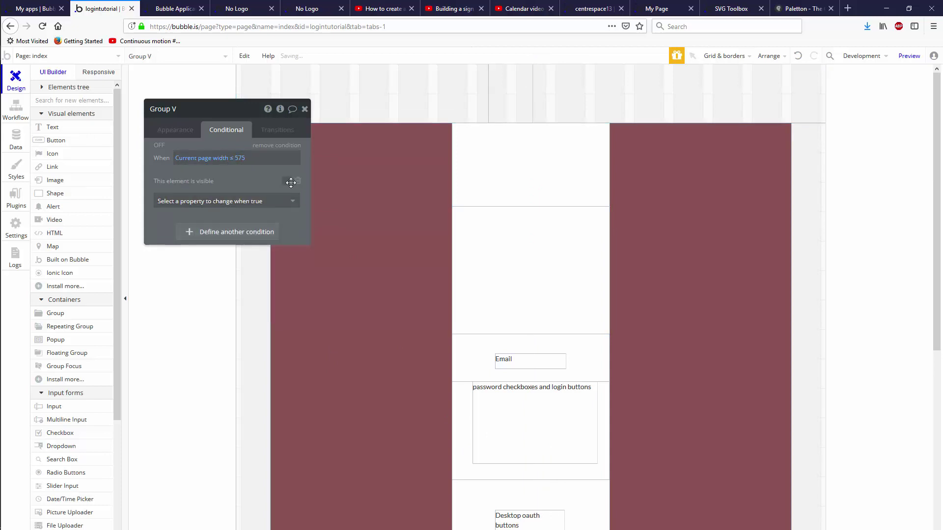
{"action": "left_click", "coordinate": [290, 181]}
- Paste the page width ≤ 575 condition onto the Desktop oauth buttons group, with its visibility unchecked
{"action": "scroll", "coordinate": [513, 237], "scroll_direction": "down", "scroll_amount": 5}
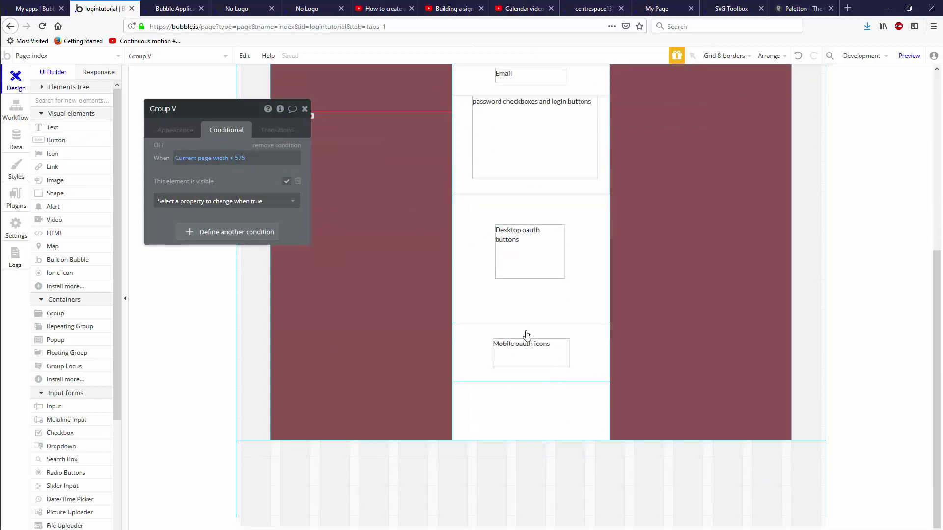
{"action": "left_click", "coordinate": [525, 314]}
{"action": "right_click", "coordinate": [233, 126]}
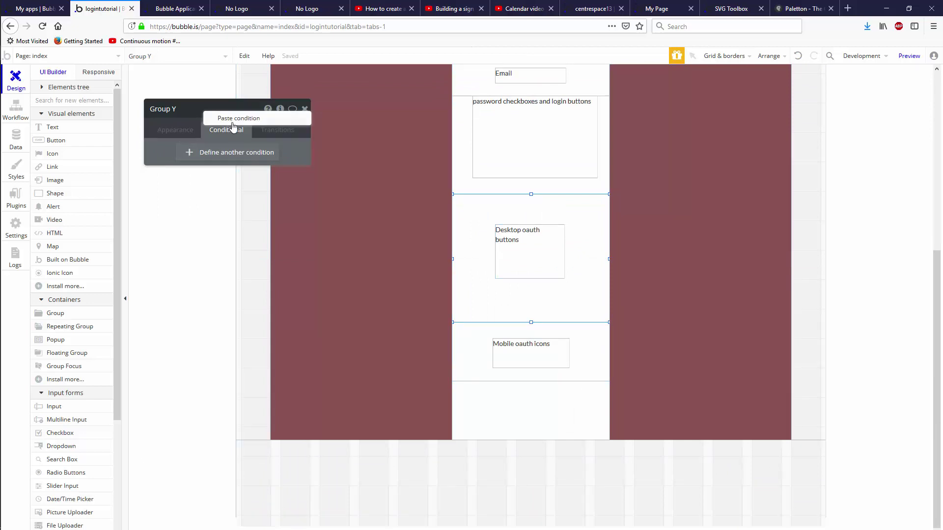
{"action": "left_click", "coordinate": [238, 118]}
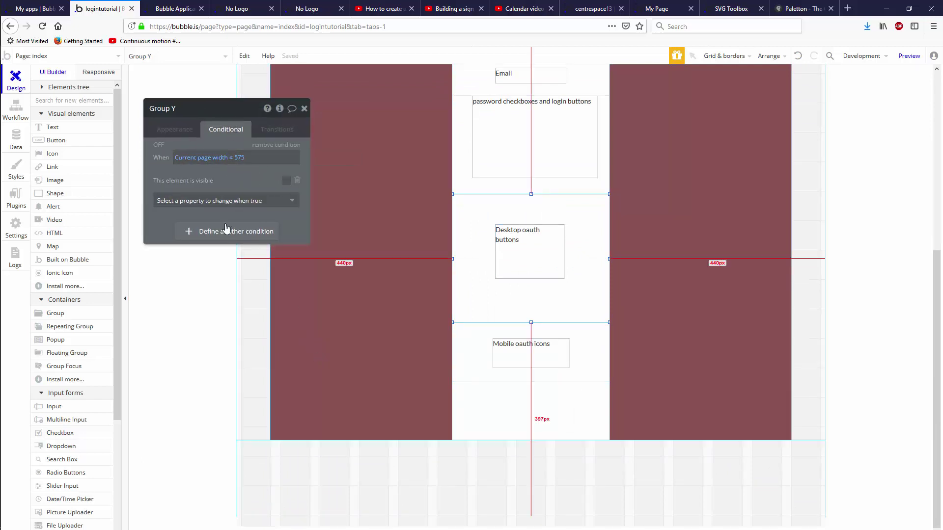
- Set the Desktop oauth buttons group to collapse its height when hidden
{"action": "left_click", "coordinate": [173, 129]}
{"action": "scroll", "coordinate": [275, 457], "scroll_direction": "down", "scroll_amount": 3}
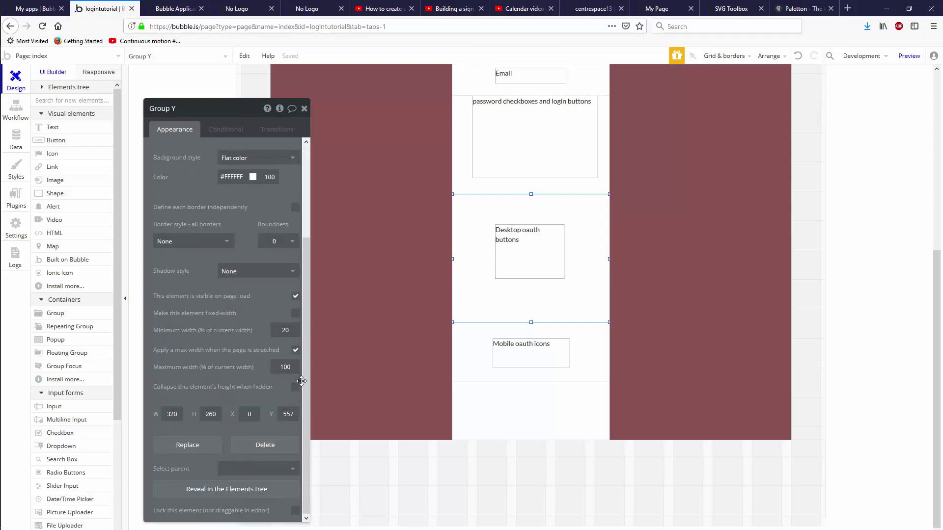
{"action": "left_click", "coordinate": [295, 388]}
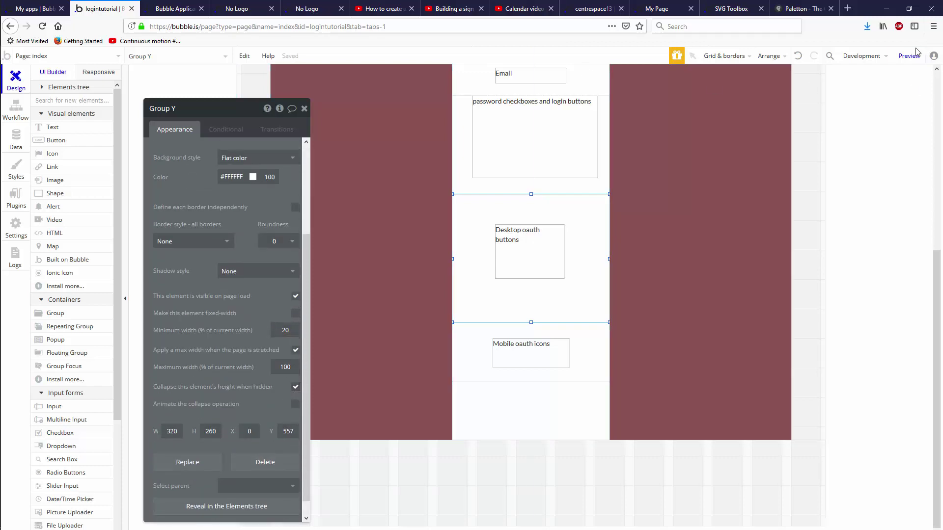
- Refresh the logintutorial preview page, then return to the editor
{"action": "left_click", "coordinate": [174, 8]}
{"action": "key", "text": "F5"}
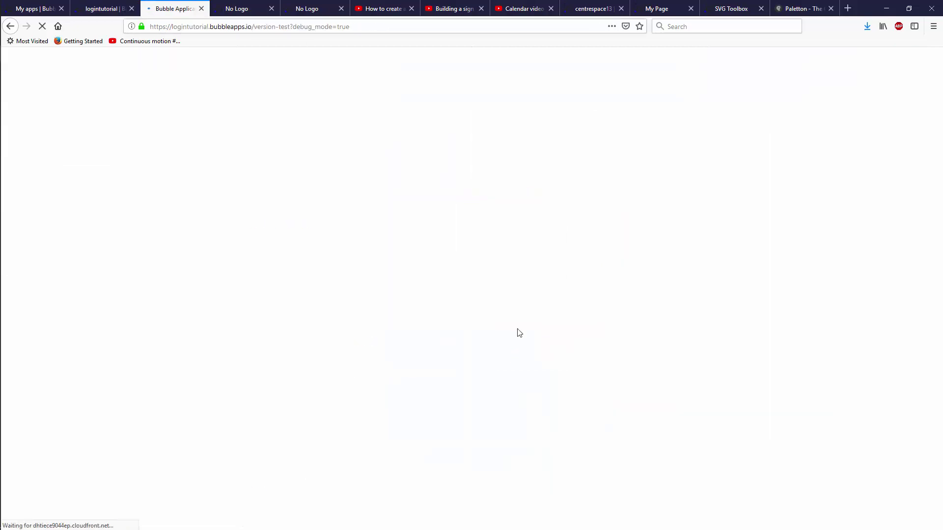
{"action": "left_click", "coordinate": [103, 8]}
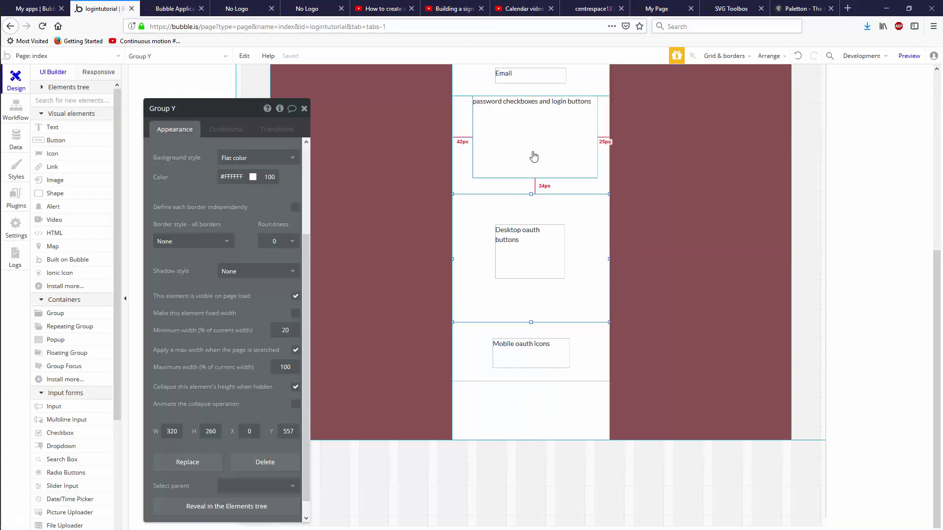
- Fill the empty header group above the login form with the flat blue color #376796
{"action": "scroll", "coordinate": [555, 160], "scroll_direction": "up", "scroll_amount": 5}
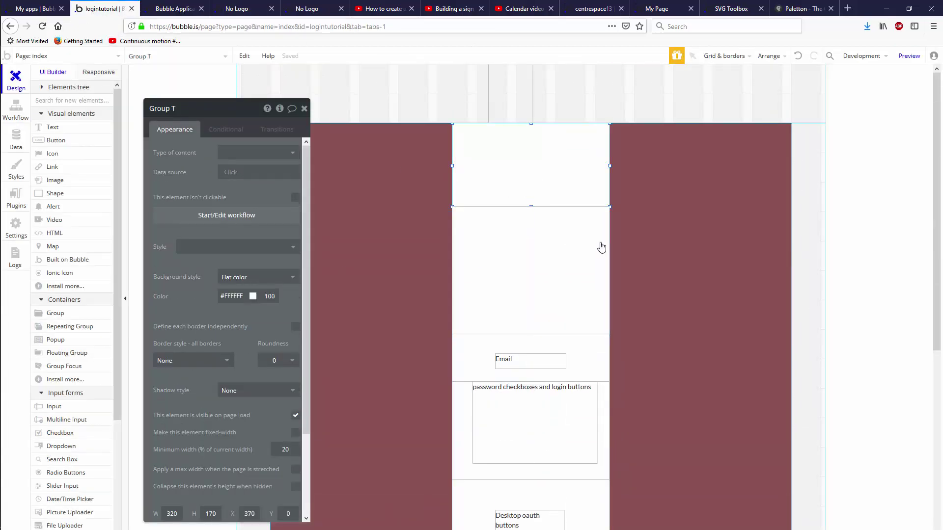
{"action": "left_click", "coordinate": [240, 277]}
{"action": "left_click", "coordinate": [240, 306]}
{"action": "left_click", "coordinate": [240, 305]}
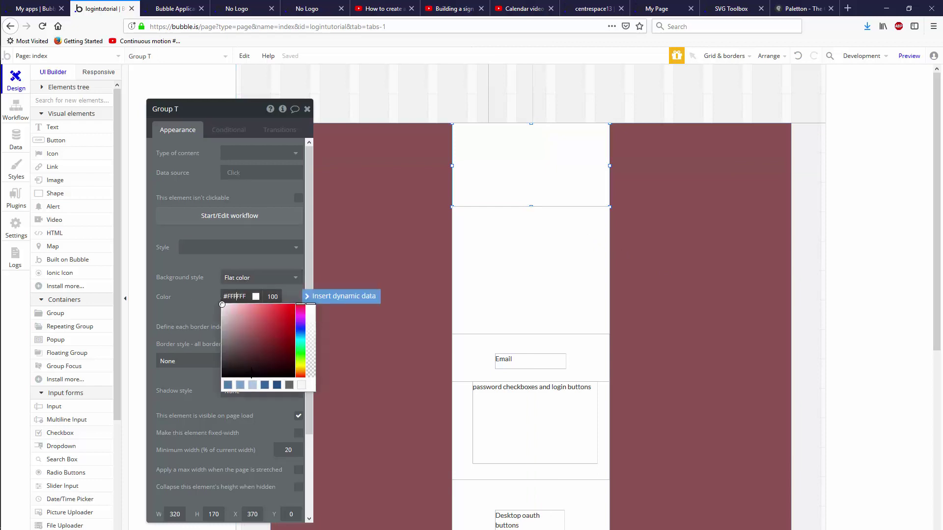
{"action": "left_click", "coordinate": [264, 391]}
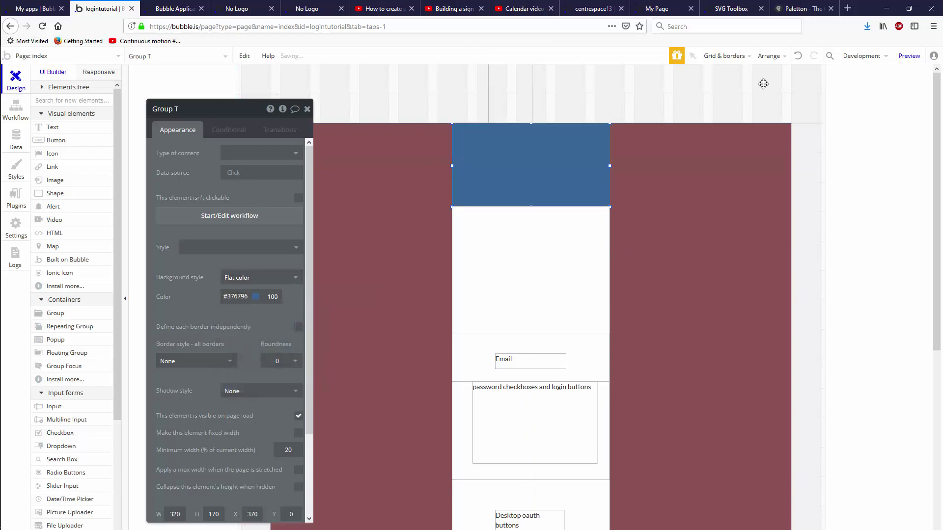
- Set the background style of the LoginMaster group to None
{"action": "left_click", "coordinate": [696, 215]}
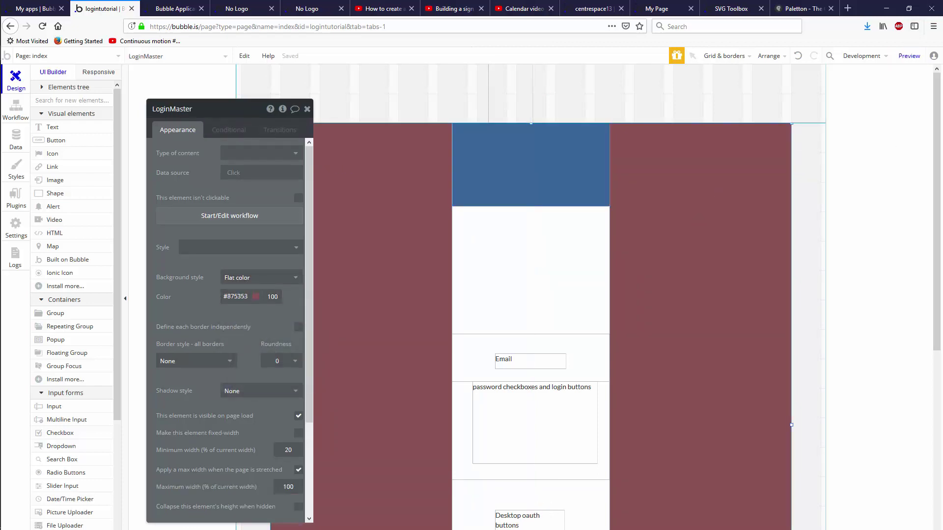
{"action": "left_click", "coordinate": [260, 278]}
{"action": "left_click", "coordinate": [265, 292]}
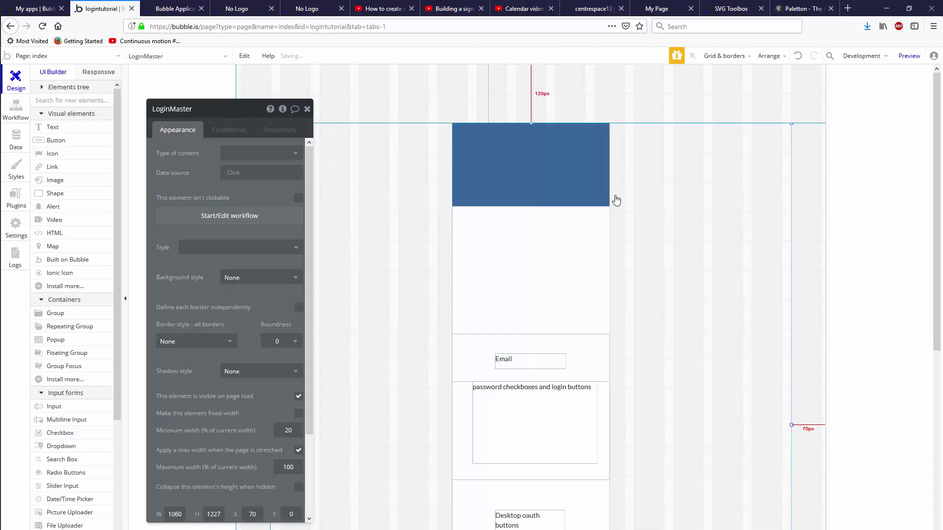
- Preview the logintutorial page and compare its layout with the desktop and mobile No Logo reference login pages
{"action": "left_click", "coordinate": [908, 56]}
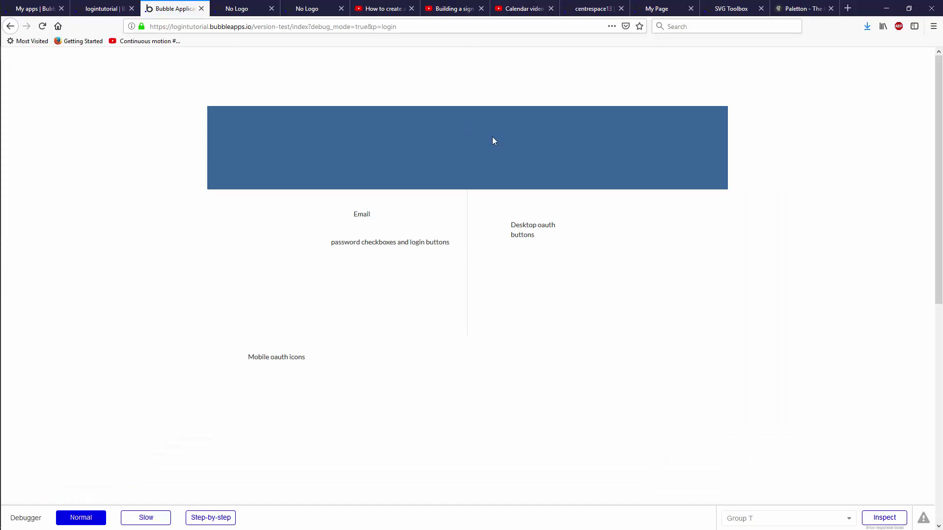
{"action": "key", "text": "ctrl+Tab"}
{"action": "key", "text": "ctrl+Tab"}
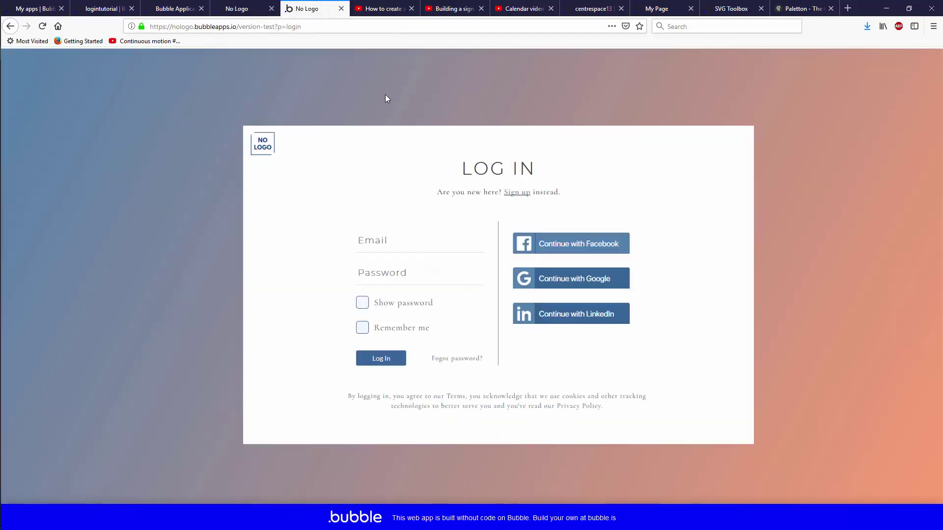
{"action": "left_click", "coordinate": [241, 8]}
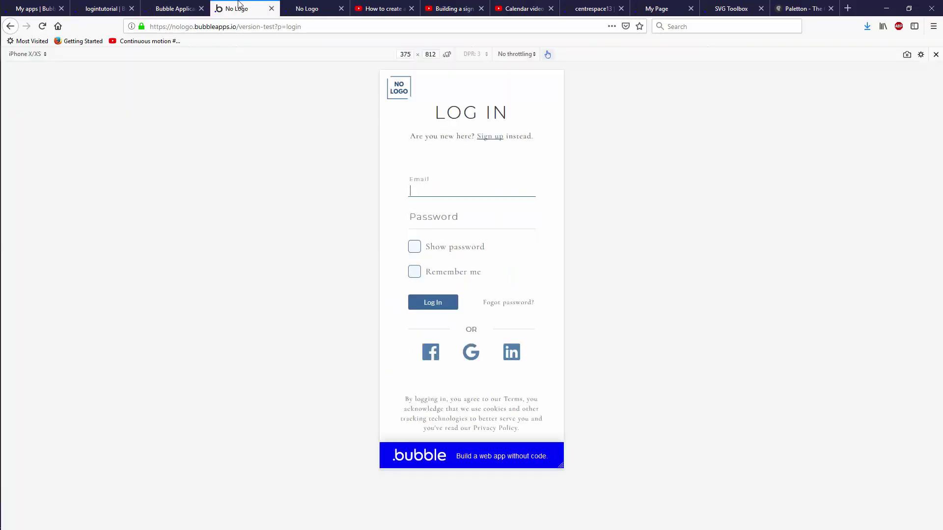
{"action": "left_click", "coordinate": [175, 8]}
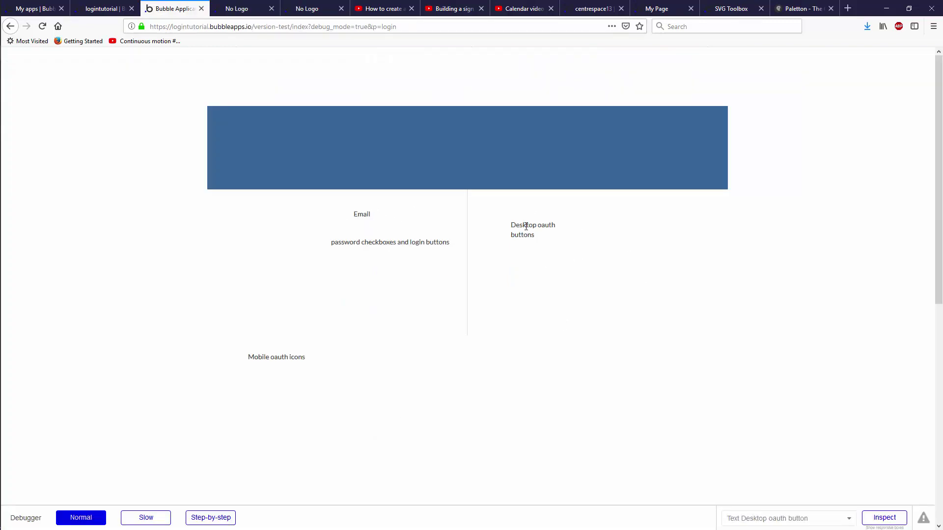
- Narrow the preview window to mobile width, check the logintutorial login layout, then restore full size and return to the editor
{"action": "left_click", "coordinate": [909, 8]}
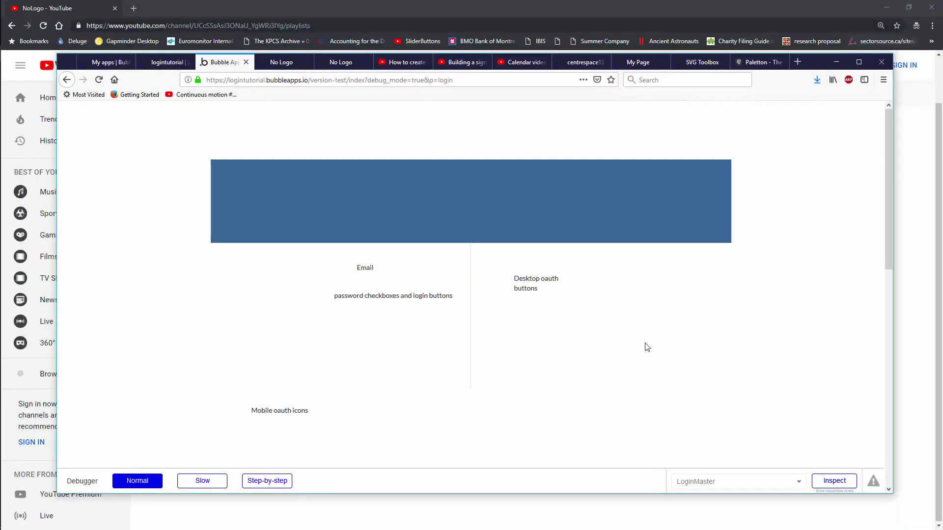
{"action": "left_click_drag", "start_coordinate": [892, 349], "coordinate": [308, 316]}
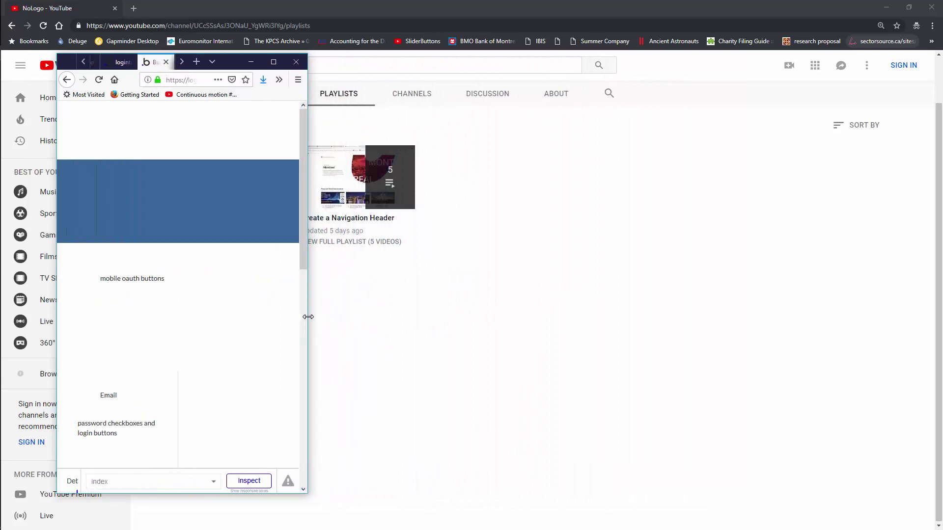
{"action": "scroll", "coordinate": [162, 297], "scroll_direction": "down", "scroll_amount": 3}
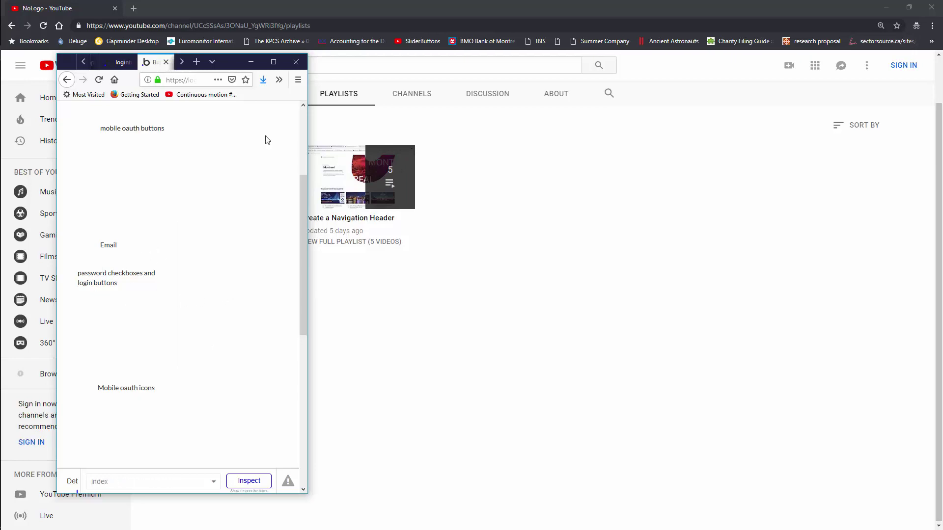
{"action": "left_click", "coordinate": [276, 61]}
{"action": "left_click", "coordinate": [55, 8]}
{"action": "left_click", "coordinate": [85, 6]}
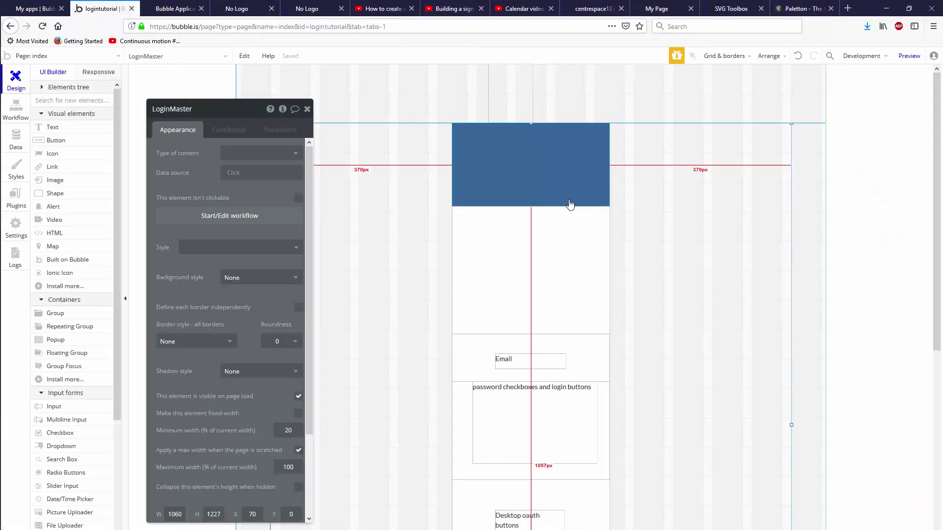
- Give the Mobile oauth icons group the Desktop oauth group's condition, Current page width ≤ 575, but make the element visible, and remove the empty condition
{"action": "scroll", "coordinate": [591, 343], "scroll_direction": "down", "scroll_amount": 4}
{"action": "left_click", "coordinate": [520, 378]}
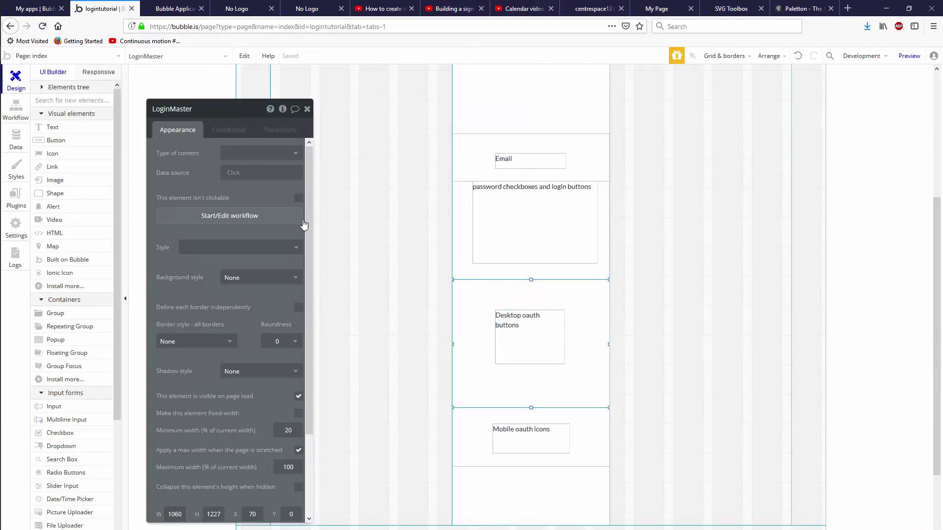
{"action": "left_click", "coordinate": [229, 131]}
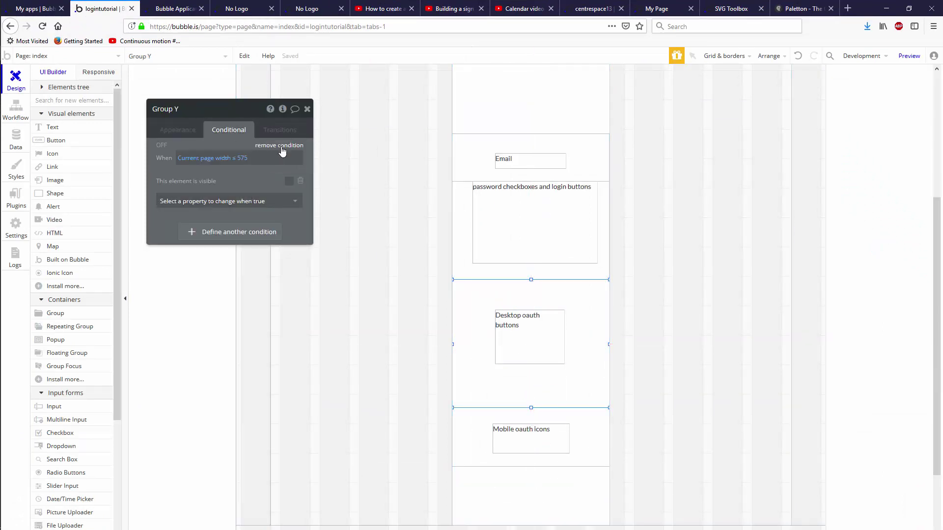
{"action": "left_click", "coordinate": [501, 417]}
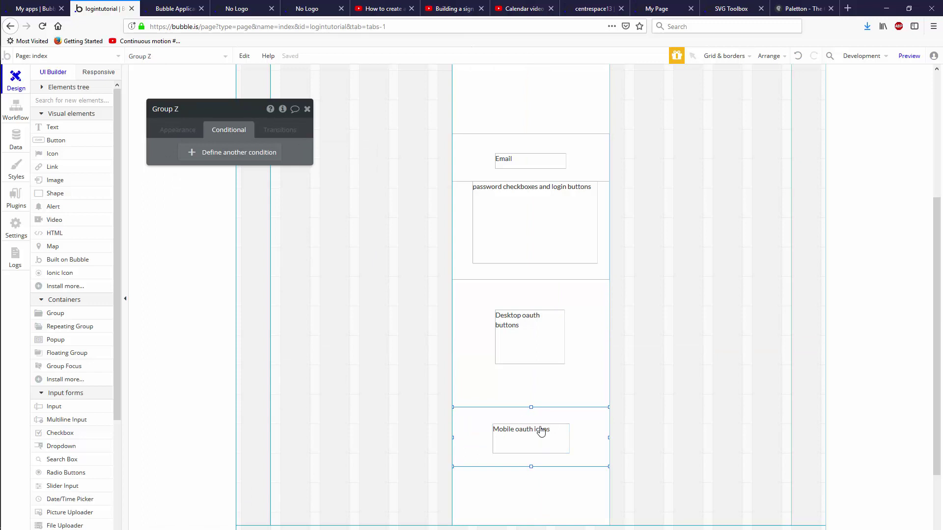
{"action": "left_click", "coordinate": [187, 153]}
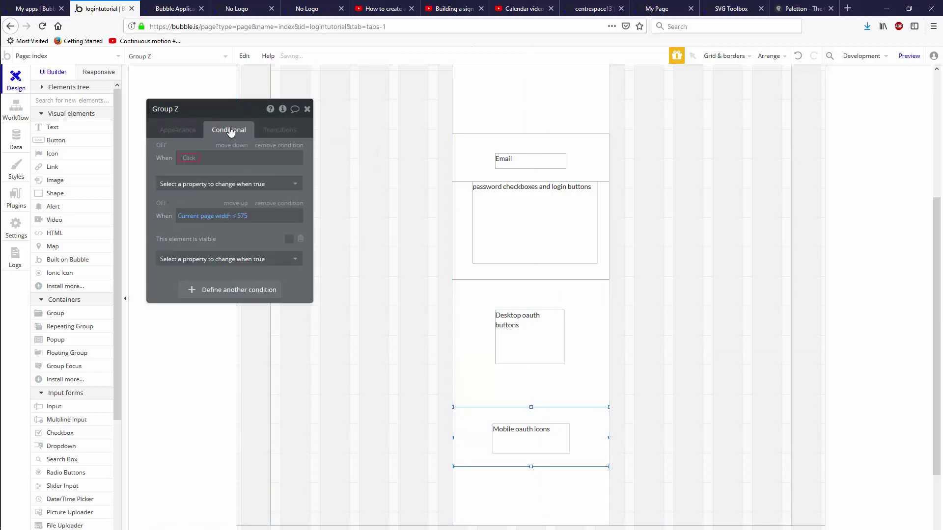
{"action": "left_click", "coordinate": [285, 146]}
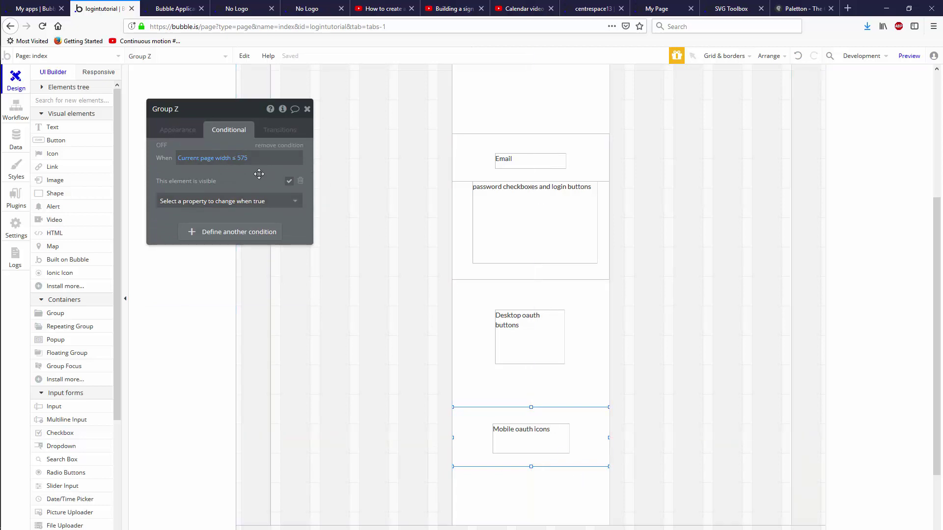
{"action": "left_click", "coordinate": [307, 109]}
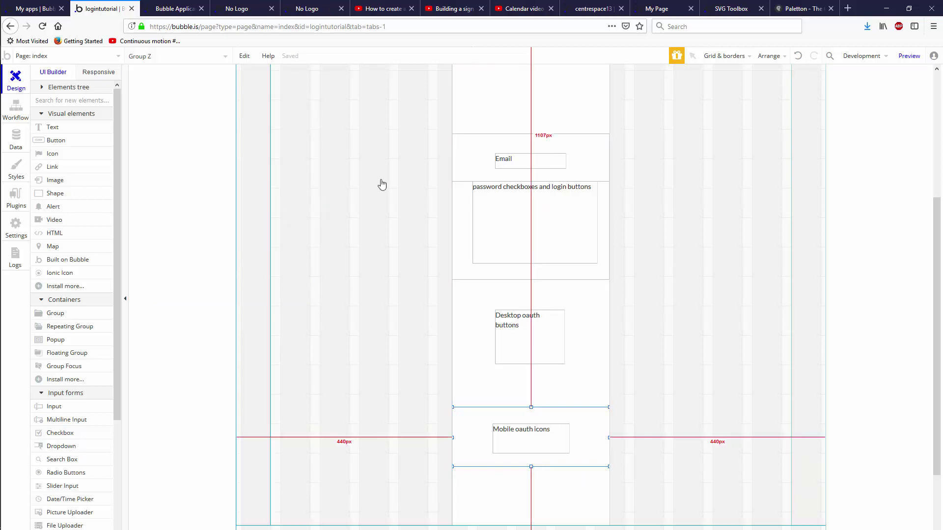
- Turn off visibility on page load for the Mobile oauth icons group, then look at the preview page and return to the editor
{"action": "double_click", "coordinate": [520, 408]}
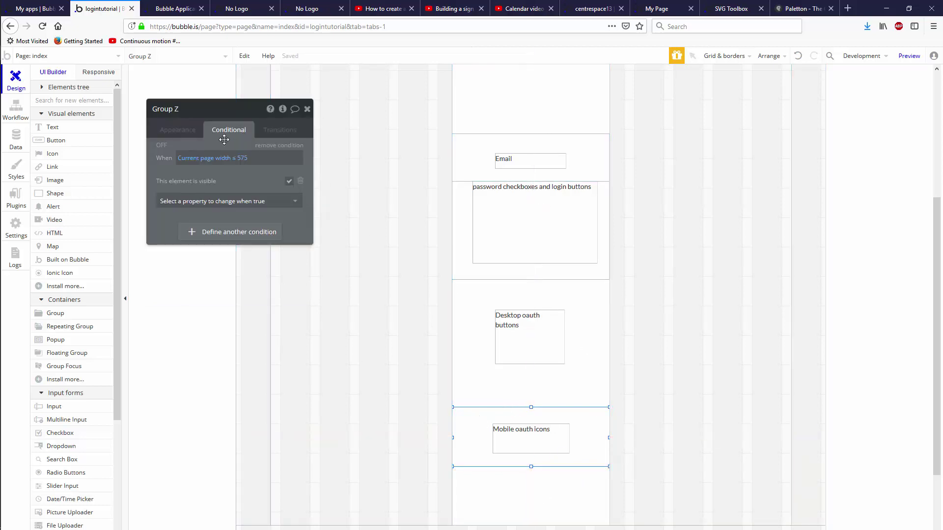
{"action": "left_click", "coordinate": [298, 416]}
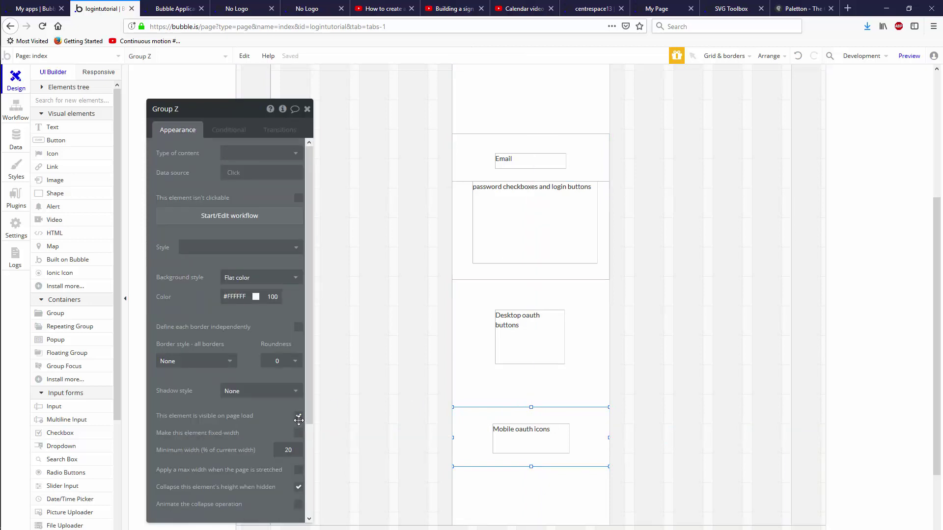
{"action": "left_click", "coordinate": [306, 109]}
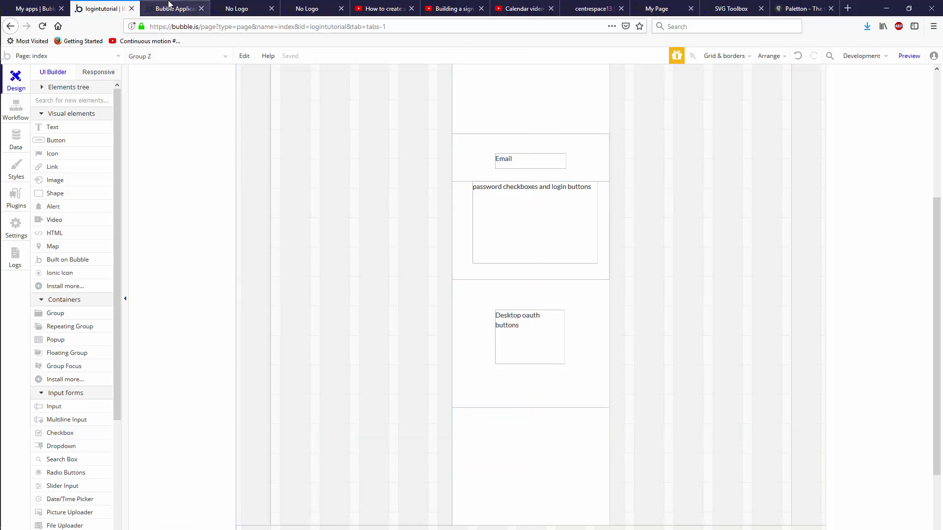
{"action": "left_click", "coordinate": [185, 6]}
{"action": "scroll", "coordinate": [497, 275], "scroll_direction": "up", "scroll_amount": 2}
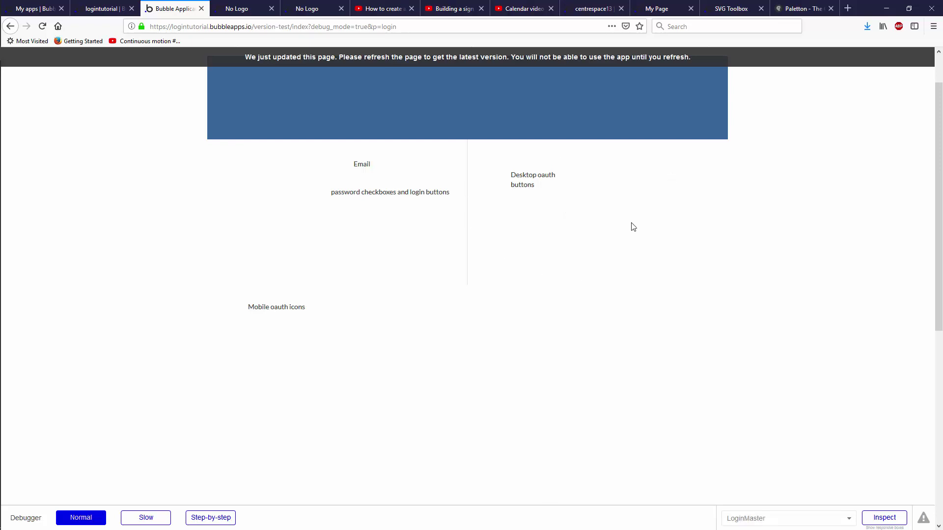
{"action": "left_click", "coordinate": [104, 8]}
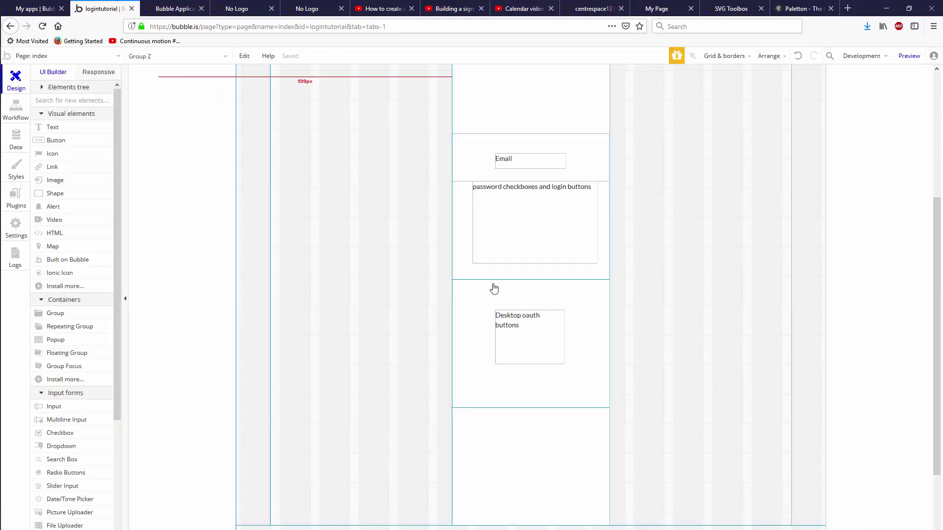
- In the responsive view, narrow the page to 575px and save a rule hiding the Desktop oauth buttons group at parent width <= 575
{"action": "left_click", "coordinate": [104, 72]}
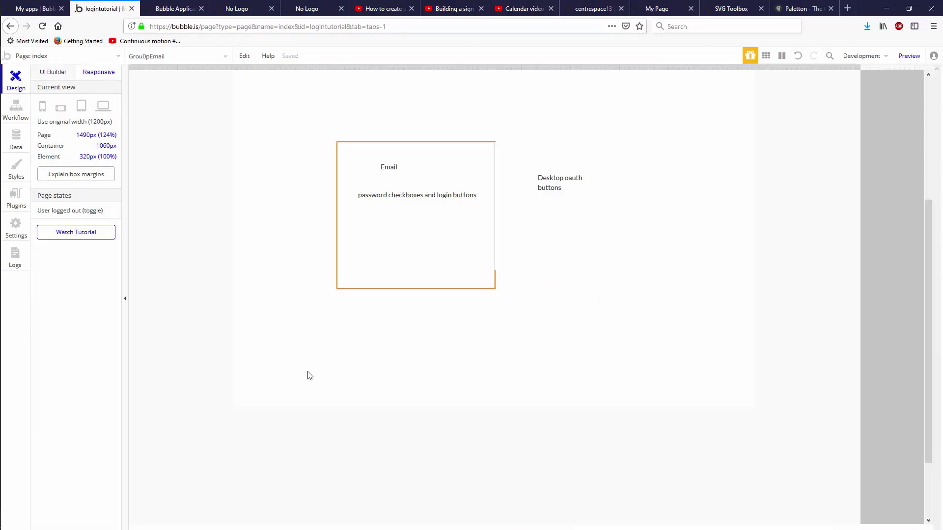
{"action": "left_click", "coordinate": [574, 275]}
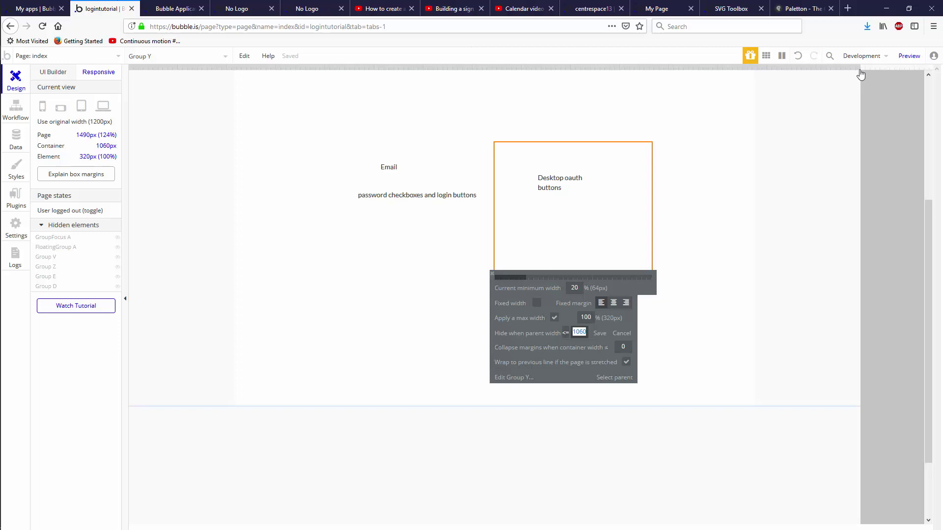
{"action": "left_click_drag", "start_coordinate": [859, 69], "coordinate": [522, 87]}
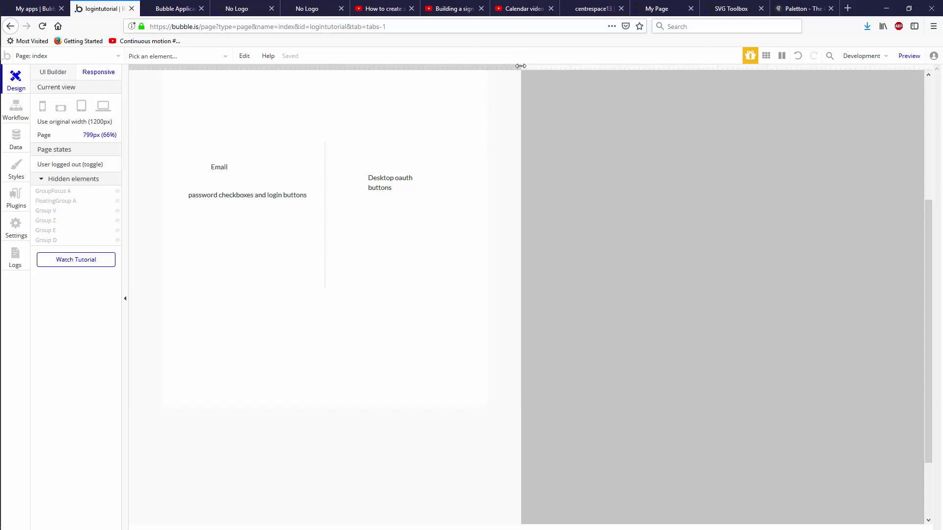
{"action": "left_click_drag", "start_coordinate": [520, 65], "coordinate": [410, 69]}
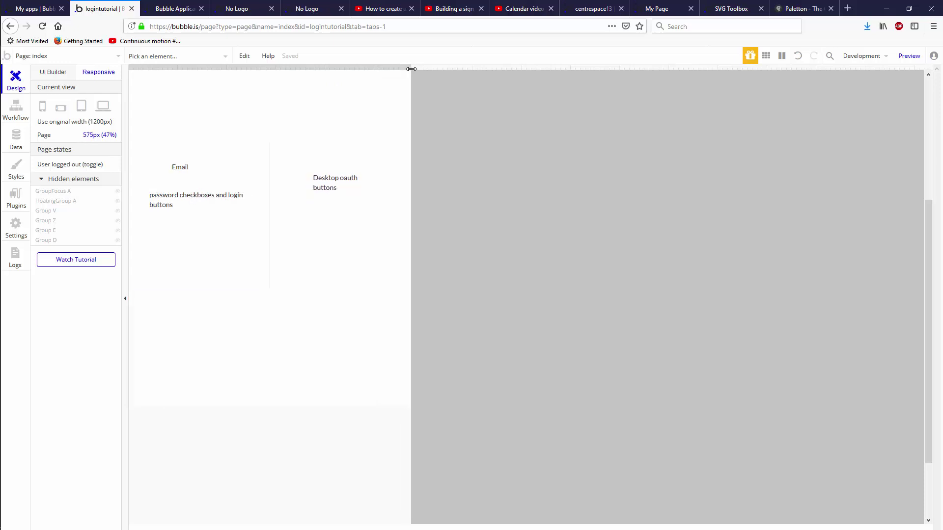
{"action": "left_click", "coordinate": [343, 407]}
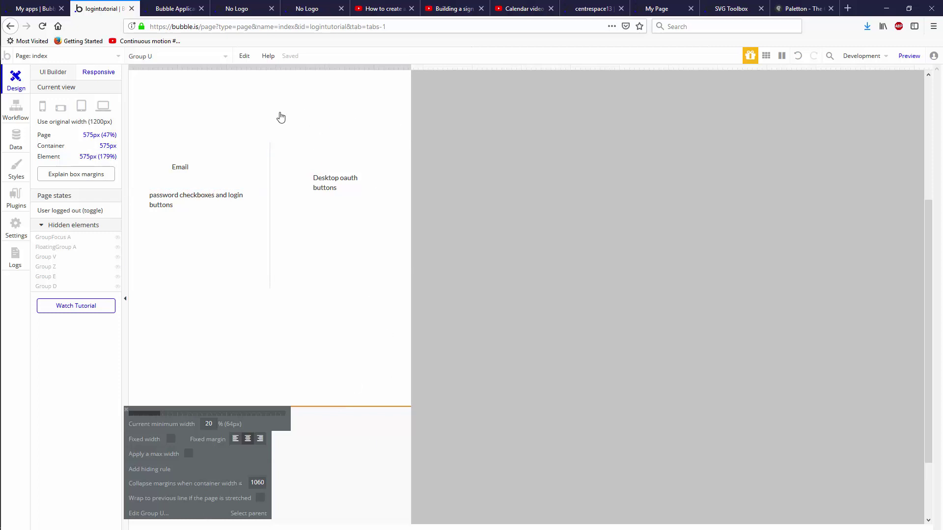
{"action": "left_click", "coordinate": [288, 219]}
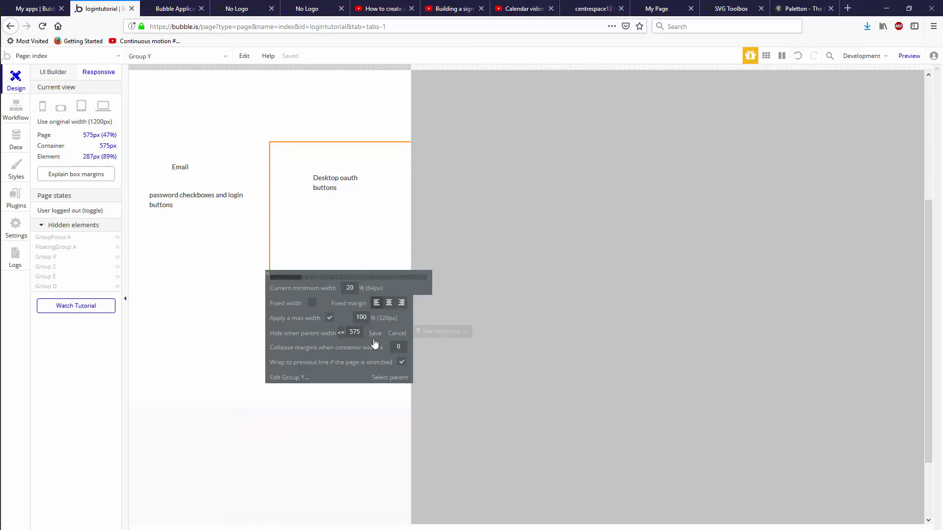
{"action": "left_click", "coordinate": [375, 336]}
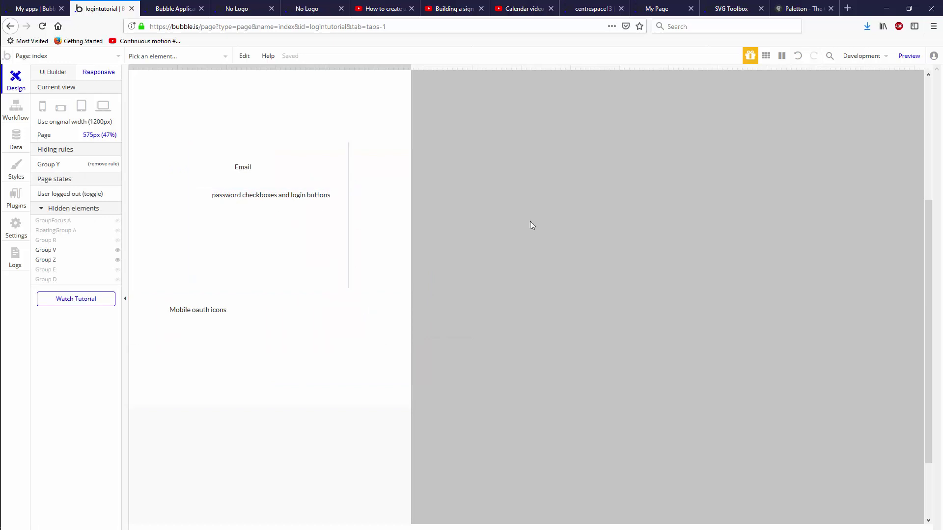
- Check how the email and oauth groups rearrange as the responsive page is widened to about 826px and narrowed to 662px
{"action": "left_click", "coordinate": [225, 212]}
{"action": "left_click", "coordinate": [393, 168]}
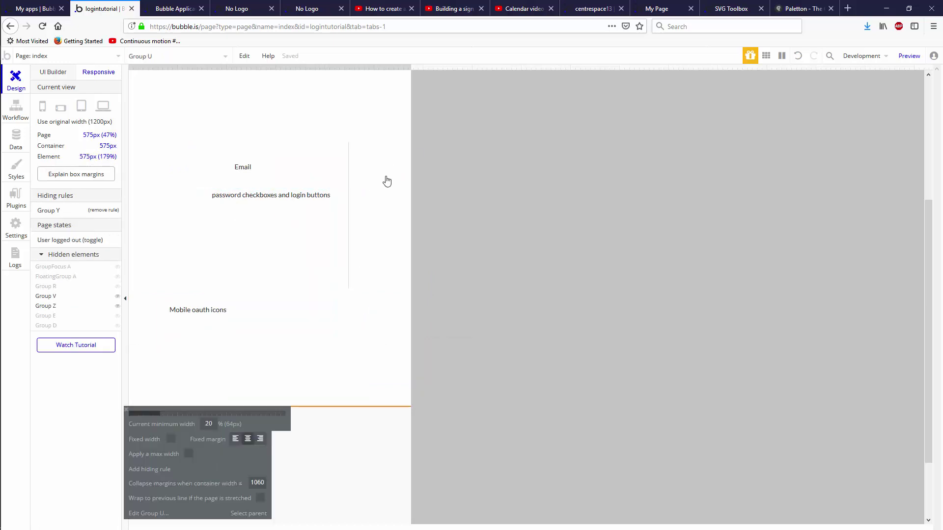
{"action": "left_click", "coordinate": [202, 272]}
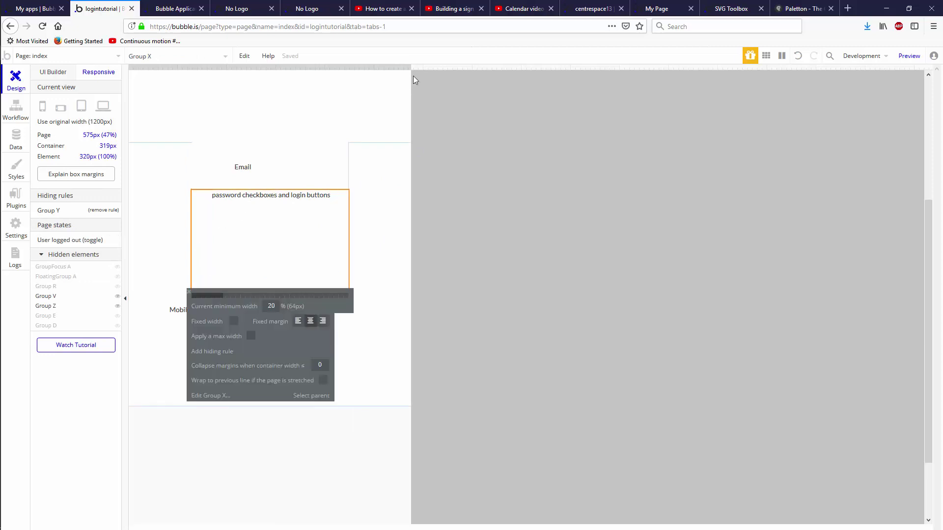
{"action": "left_click_drag", "start_coordinate": [413, 76], "coordinate": [538, 76]}
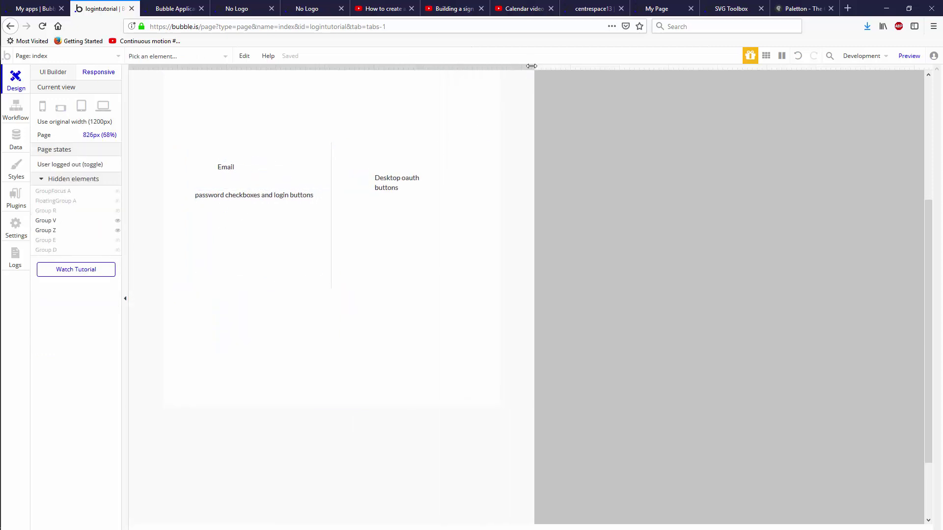
{"action": "left_click_drag", "start_coordinate": [538, 75], "coordinate": [453, 74]}
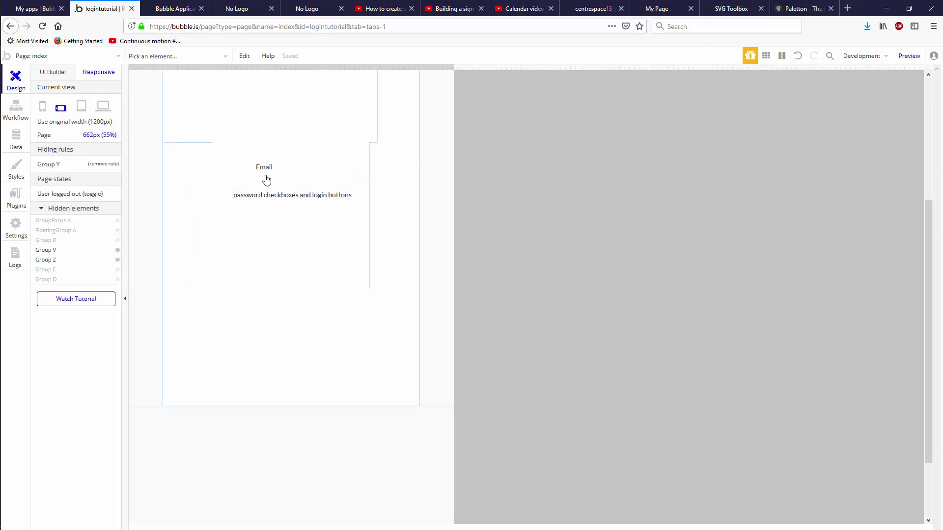
- Add a condition to the email group that applies when Current page width ≤ 575
{"action": "left_click", "coordinate": [53, 73]}
{"action": "scroll", "coordinate": [560, 293], "scroll_direction": "down", "scroll_amount": 3}
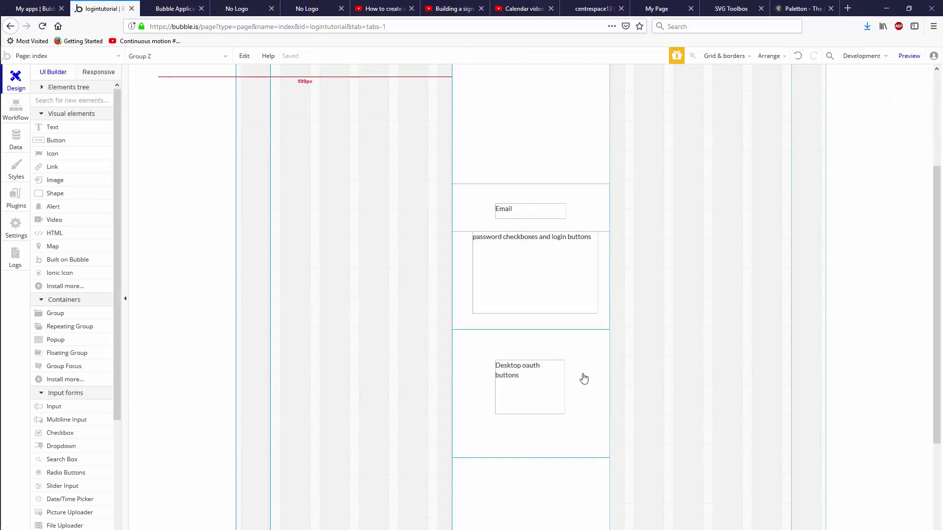
{"action": "left_click", "coordinate": [596, 193]}
{"action": "double_click", "coordinate": [596, 193]}
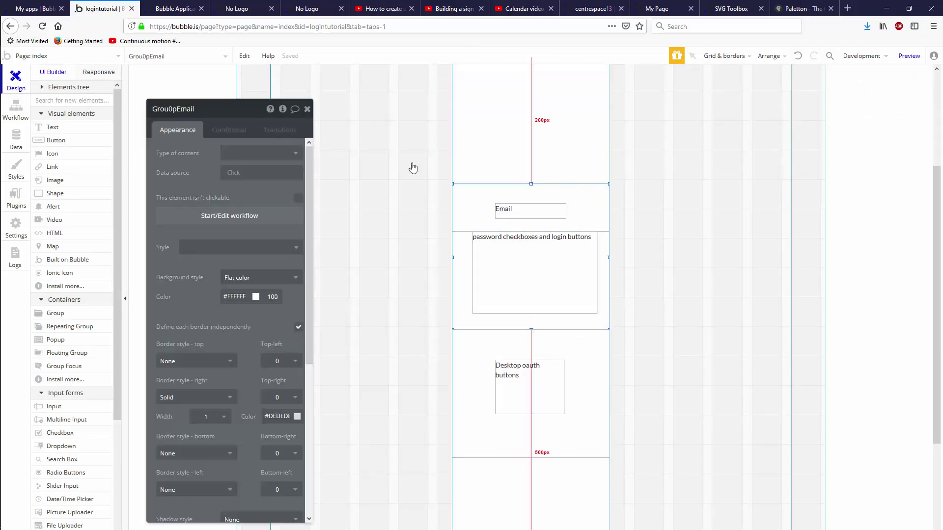
{"action": "left_click", "coordinate": [231, 130]}
{"action": "left_click", "coordinate": [225, 154]}
{"action": "left_click", "coordinate": [197, 161]}
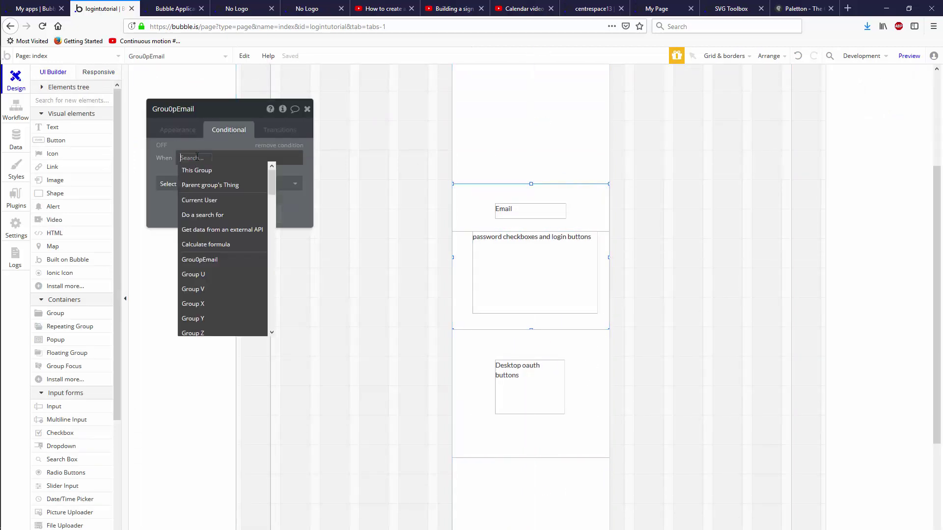
{"action": "type", "text": "page"}
{"action": "left_click", "coordinate": [230, 170]}
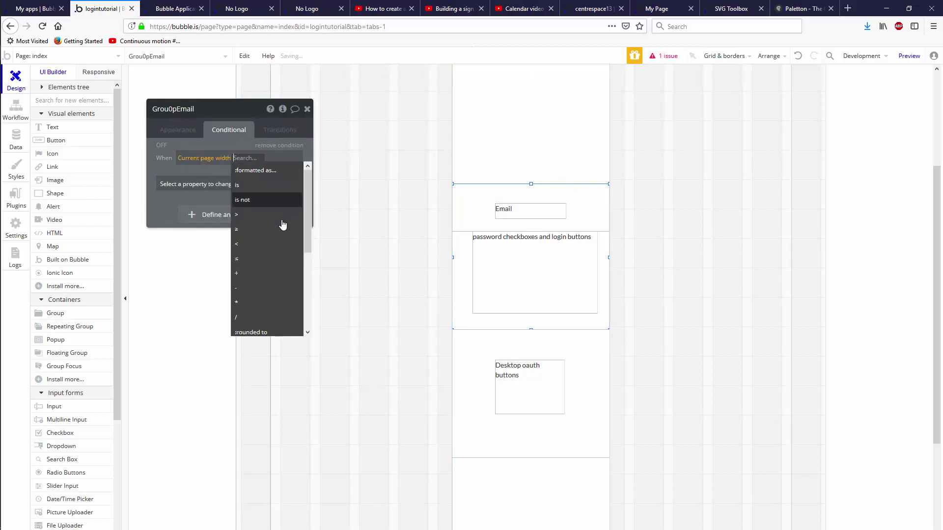
{"action": "left_click", "coordinate": [255, 258]}
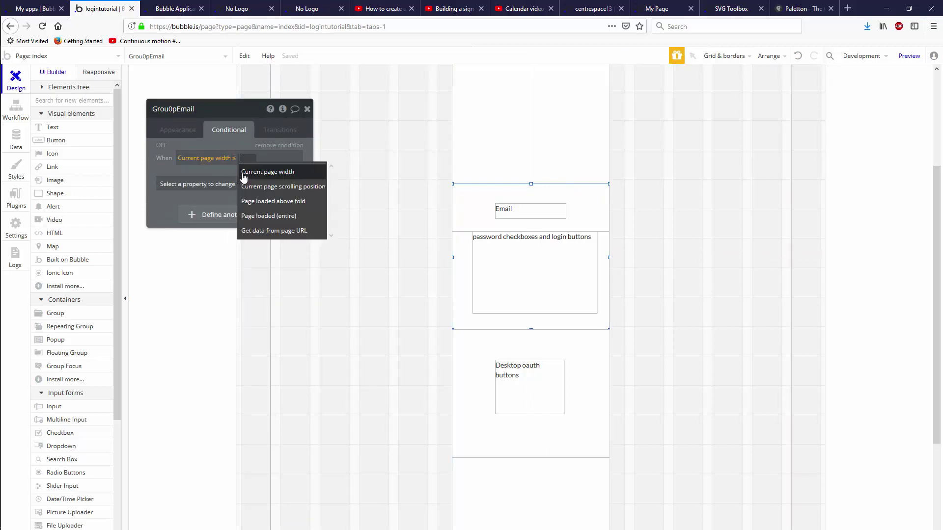
{"action": "type", "text": "575"}
- Make the email group's 575 px condition override its right border style to remove the divider line, and close the group's properties
{"action": "left_click", "coordinate": [219, 183]}
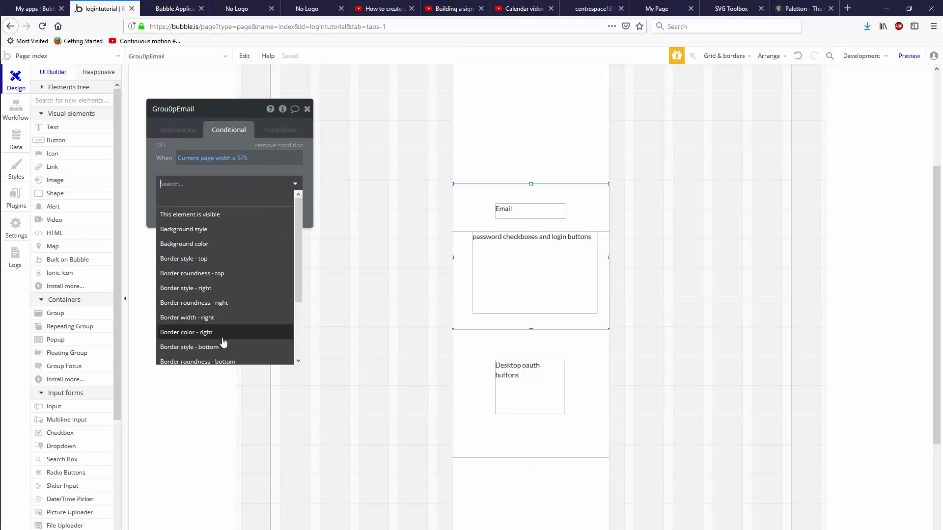
{"action": "scroll", "coordinate": [233, 346], "scroll_direction": "down", "scroll_amount": 3}
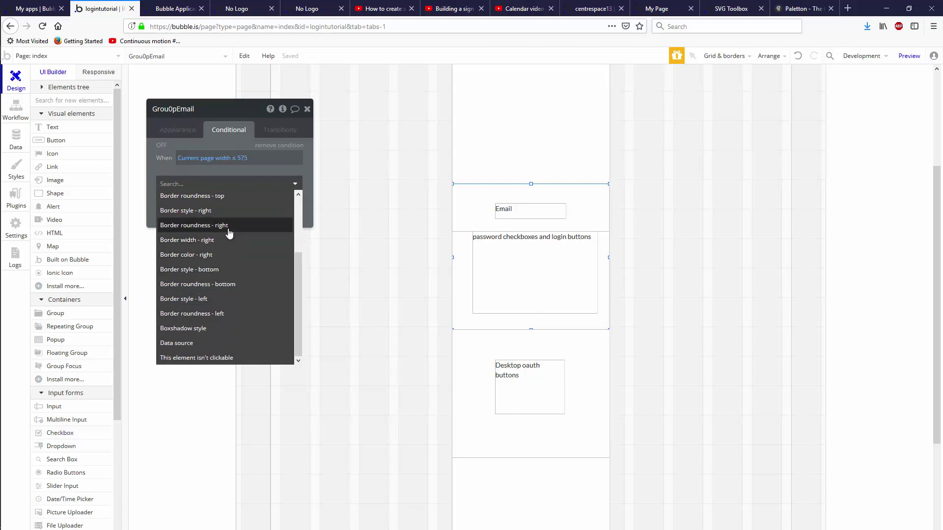
{"action": "left_click", "coordinate": [219, 211]}
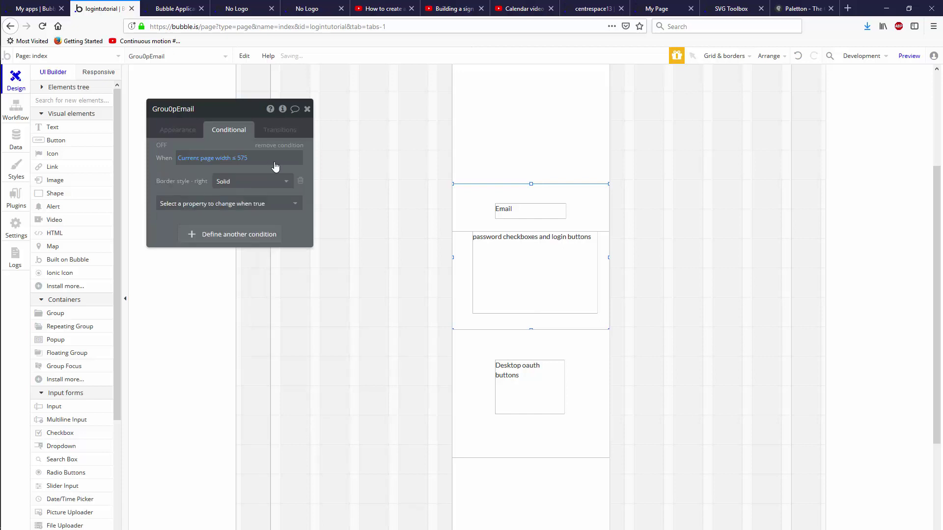
{"action": "left_click", "coordinate": [250, 183]}
{"action": "left_click", "coordinate": [247, 209]}
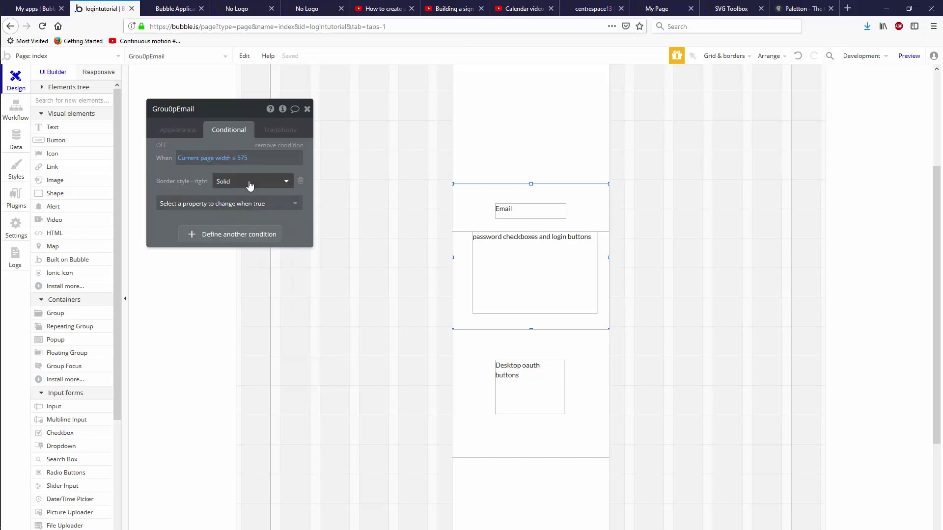
{"action": "left_click", "coordinate": [231, 181]}
{"action": "left_click", "coordinate": [245, 198]}
{"action": "left_click", "coordinate": [307, 109]}
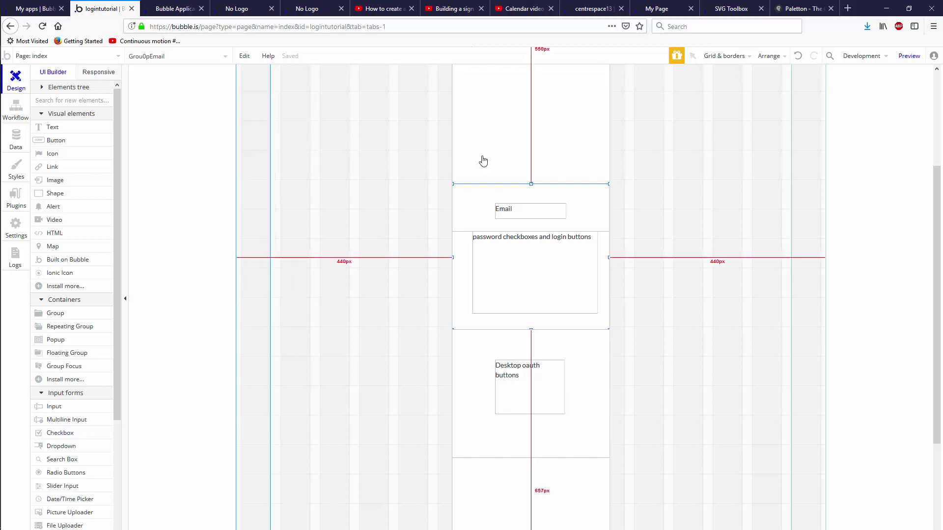
- Preview the page in a narrow browser window, check the stacked groups down to the mobile oauth icons, and return to the editor
{"action": "left_click", "coordinate": [909, 56]}
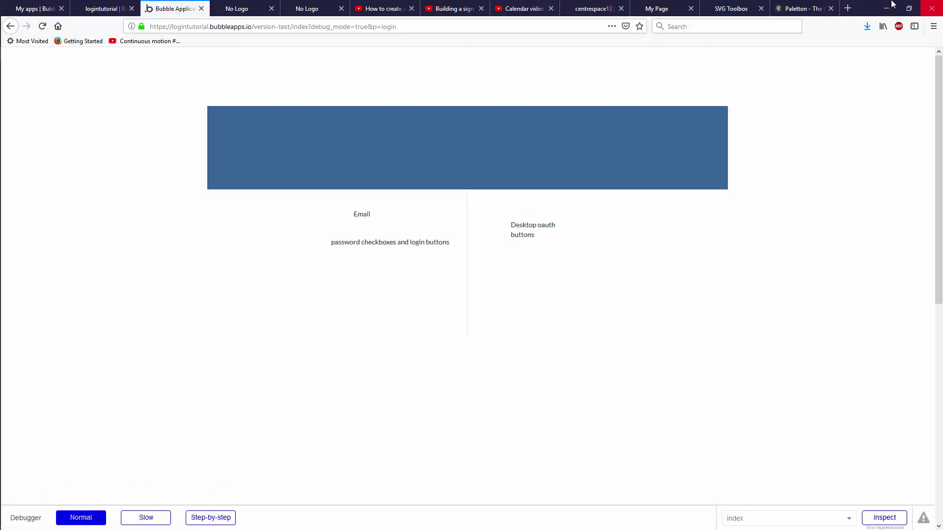
{"action": "left_click", "coordinate": [908, 8]}
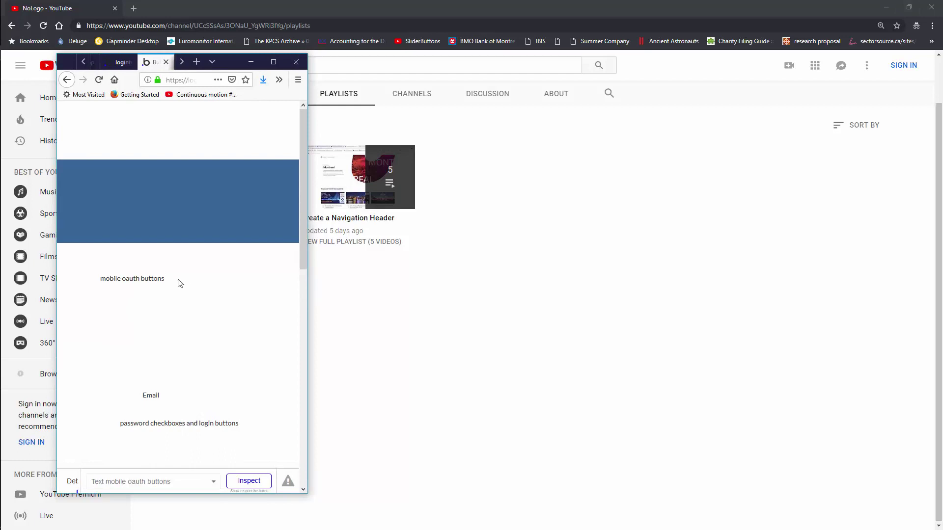
{"action": "scroll", "coordinate": [184, 324], "scroll_direction": "down", "scroll_amount": 2}
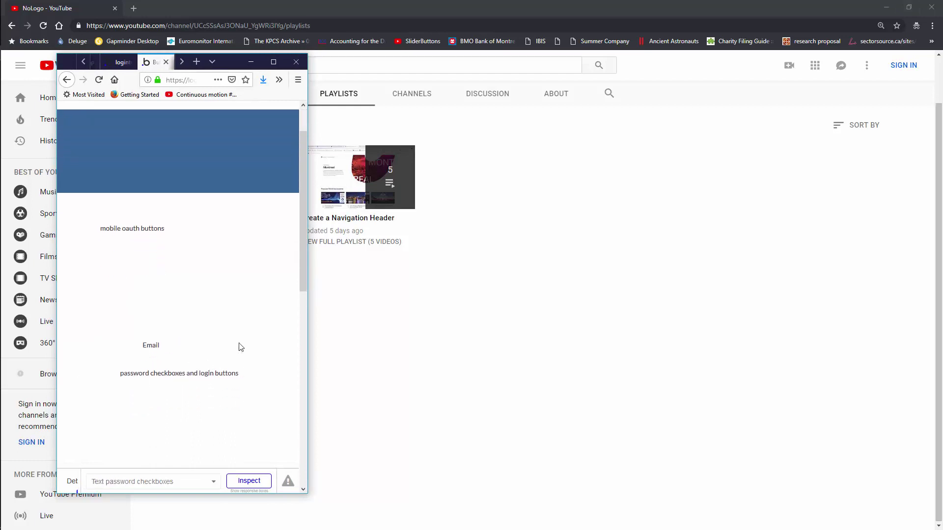
{"action": "scroll", "coordinate": [237, 347], "scroll_direction": "down", "scroll_amount": 5}
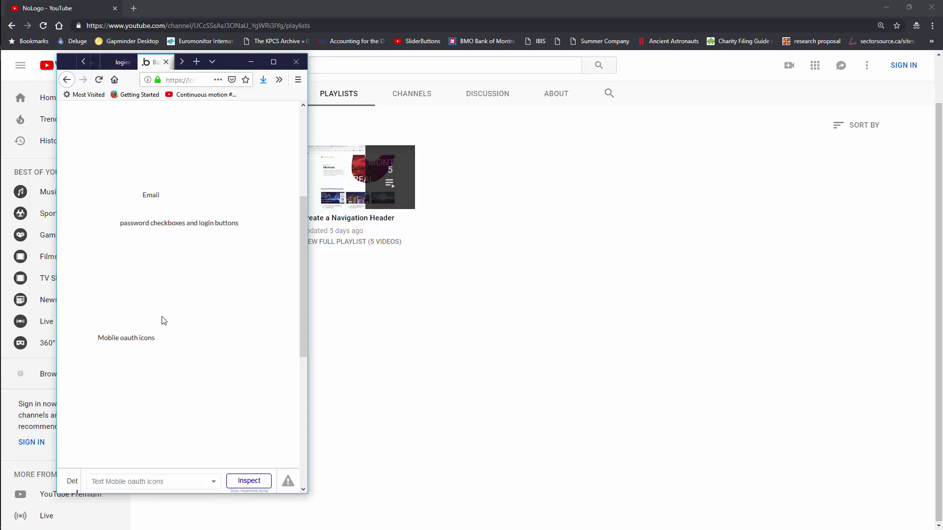
{"action": "left_click", "coordinate": [273, 61]}
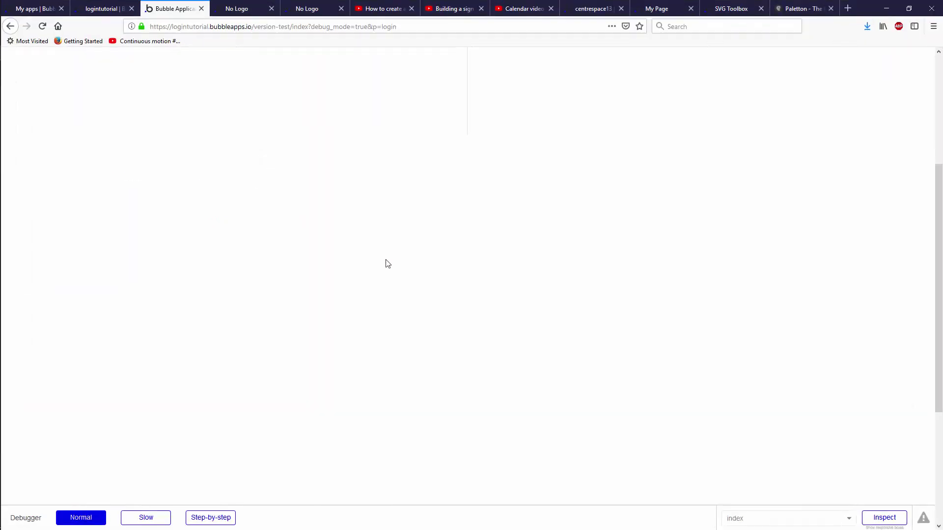
{"action": "left_click", "coordinate": [101, 8]}
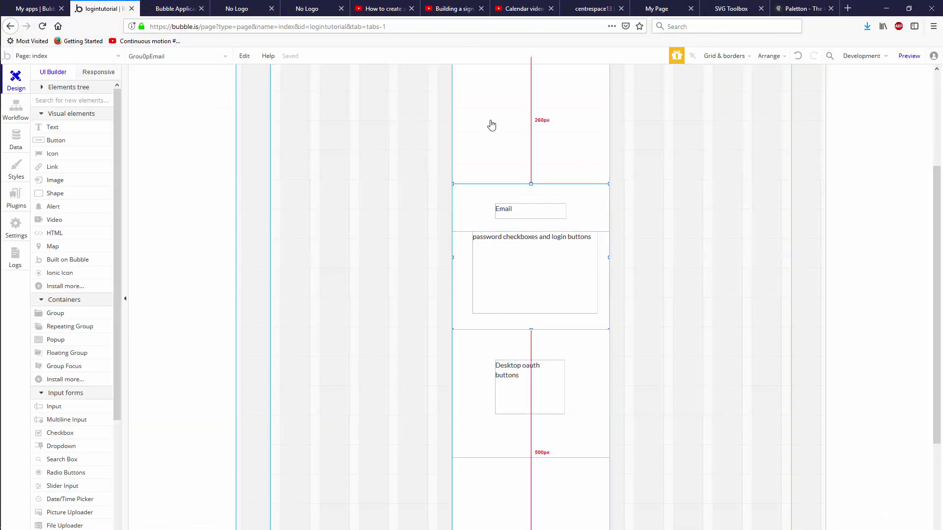
{"action": "scroll", "coordinate": [513, 244], "scroll_direction": "up", "scroll_amount": 3}
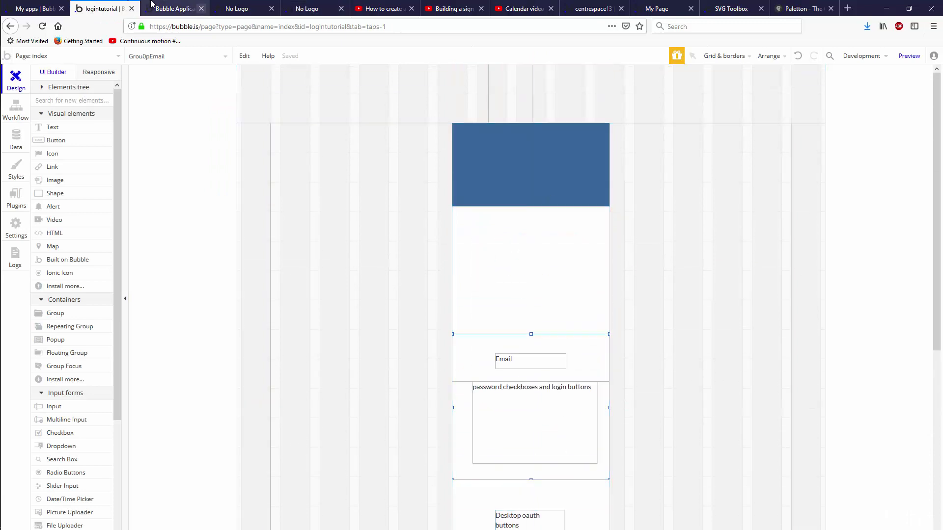
- Look over the mobile login layout of the finished No Logo example, and return to the logintutorial editor
{"action": "left_click", "coordinate": [241, 8]}
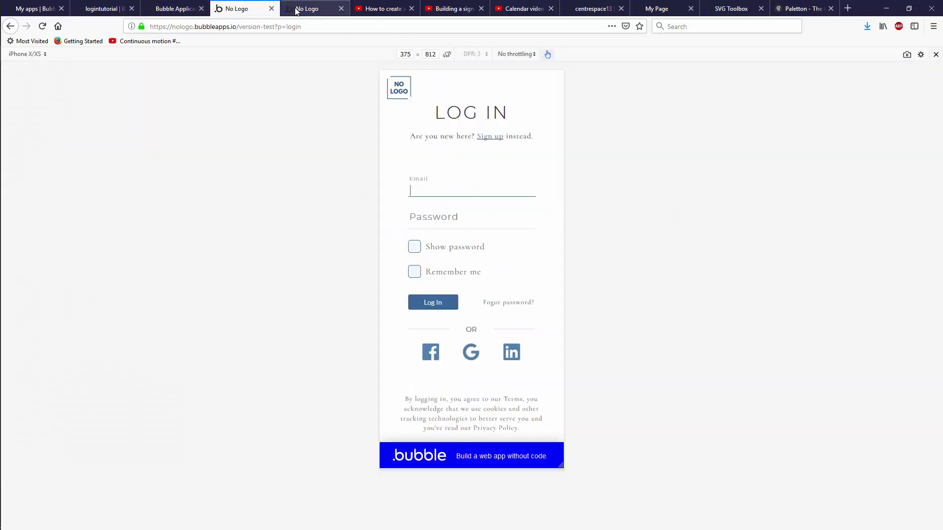
{"action": "left_click", "coordinate": [324, 170]}
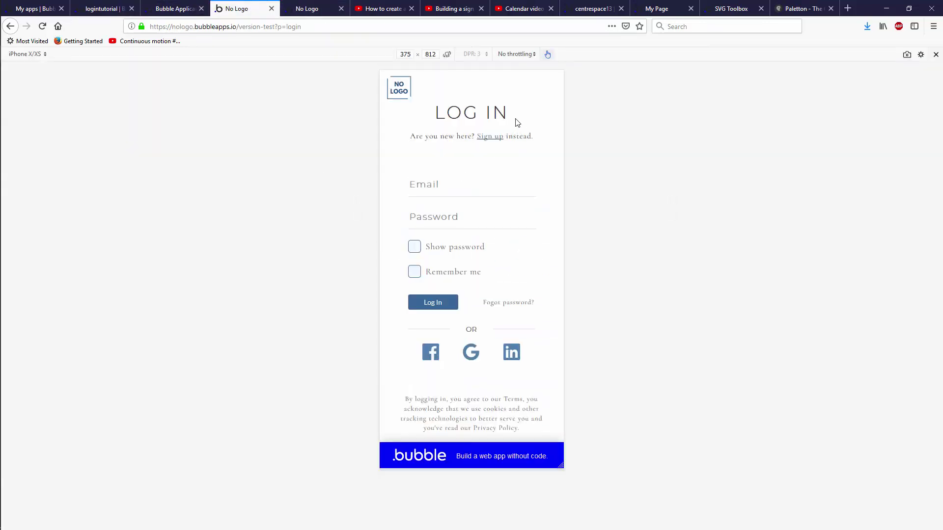
{"action": "left_click", "coordinate": [43, 26]}
{"action": "left_click", "coordinate": [161, 9]}
{"action": "left_click", "coordinate": [117, 13]}
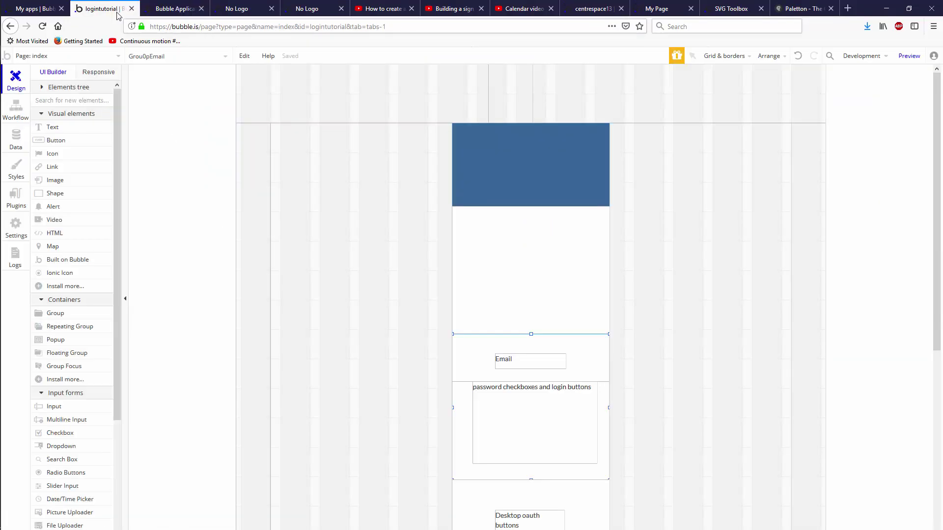
- Review the index page layout from the blue header through the email group to the Desktop oauth buttons and the page end
{"action": "scroll", "coordinate": [555, 387], "scroll_direction": "down", "scroll_amount": 5}
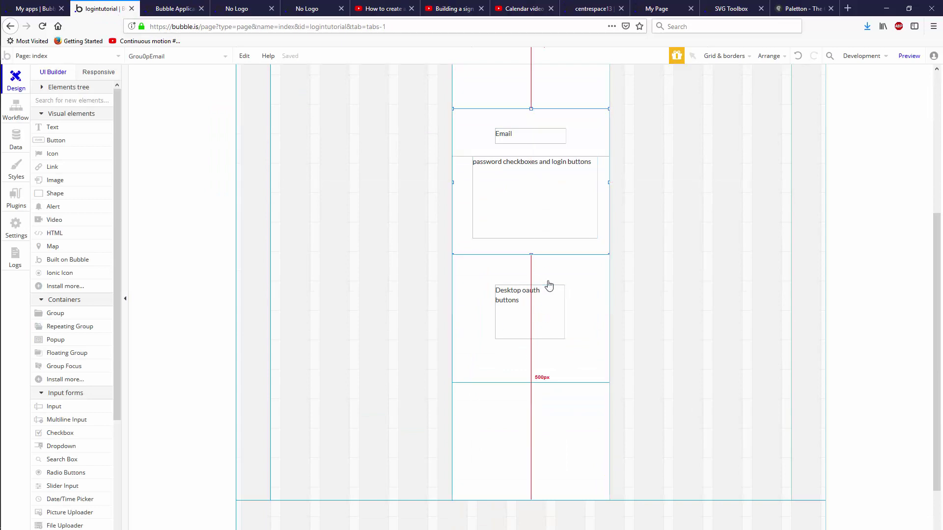
{"action": "scroll", "coordinate": [549, 285], "scroll_direction": "up", "scroll_amount": 5}
{"action": "scroll", "coordinate": [547, 333], "scroll_direction": "down", "scroll_amount": 4}
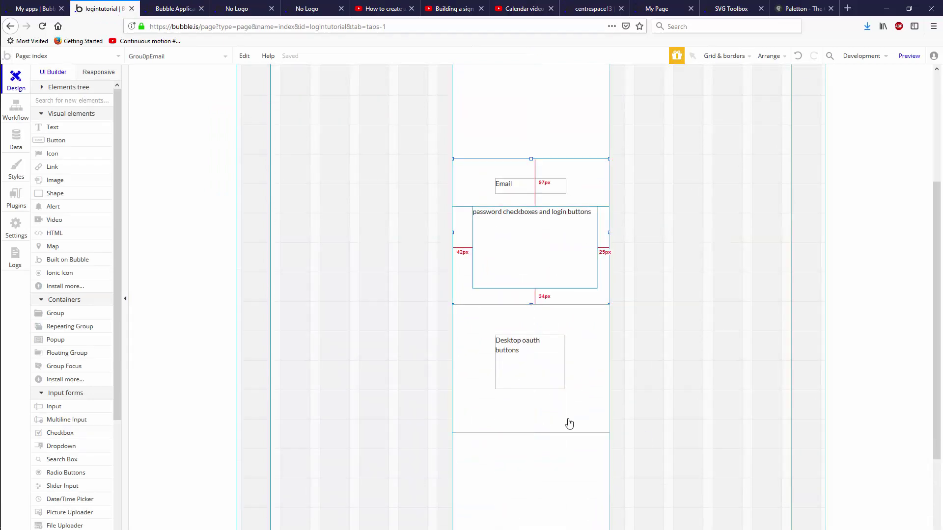
{"action": "scroll", "coordinate": [524, 488], "scroll_direction": "down", "scroll_amount": 3}
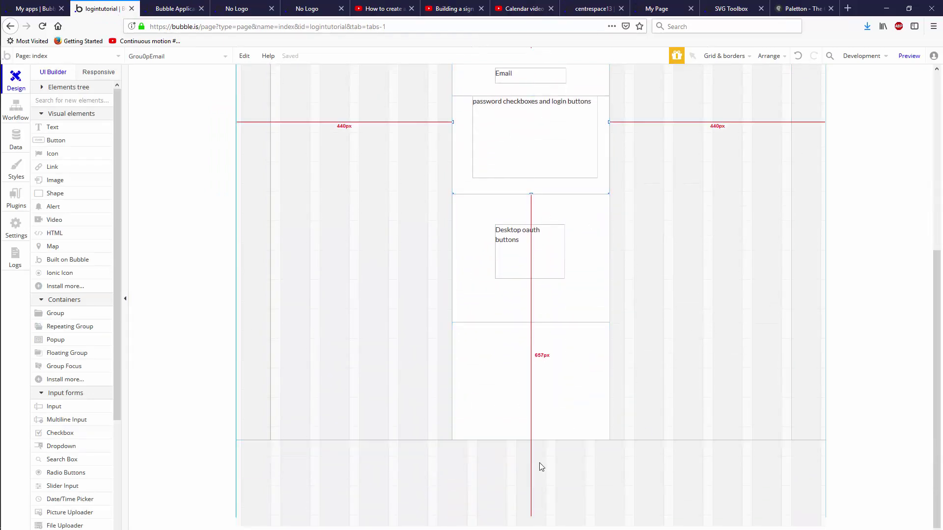
{"action": "left_click", "coordinate": [143, 324]}
{"action": "scroll", "coordinate": [591, 312], "scroll_direction": "up", "scroll_amount": 3}
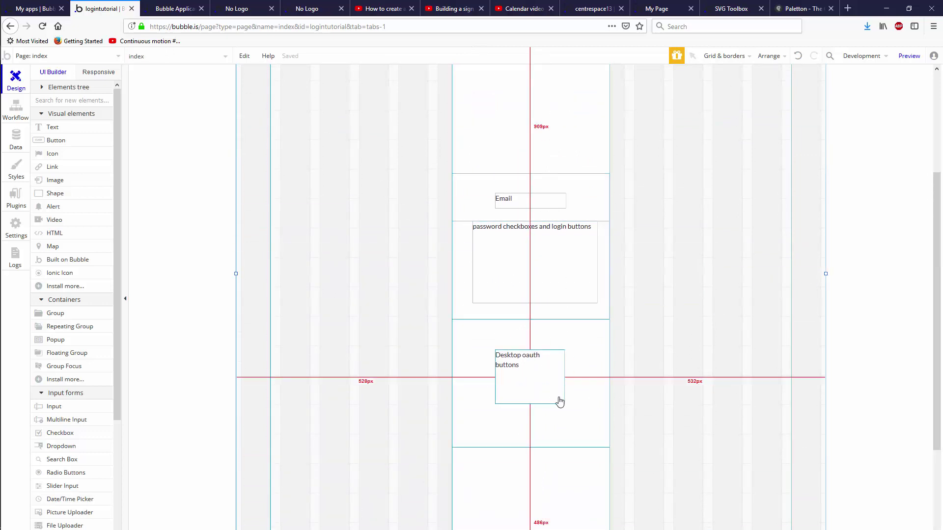
{"action": "scroll", "coordinate": [582, 418], "scroll_direction": "up", "scroll_amount": 3}
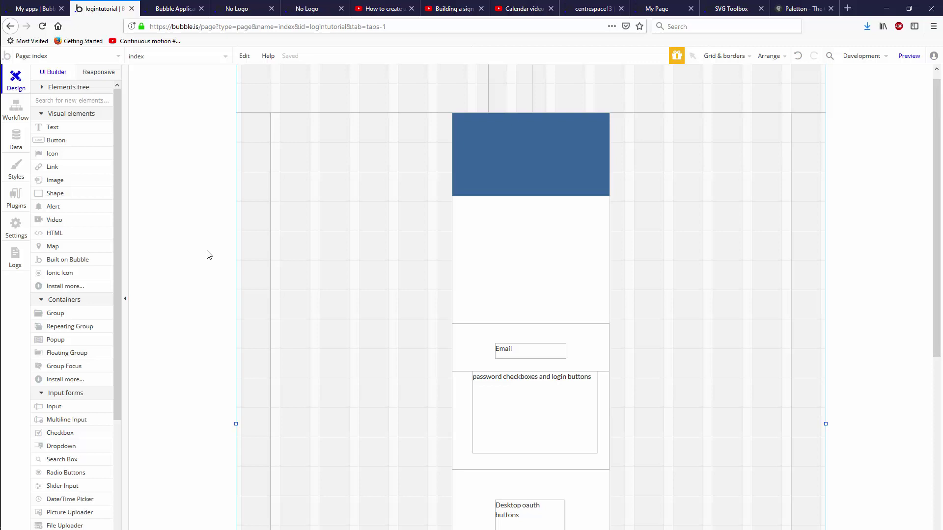
{"action": "scroll", "coordinate": [584, 265], "scroll_direction": "down", "scroll_amount": 2}
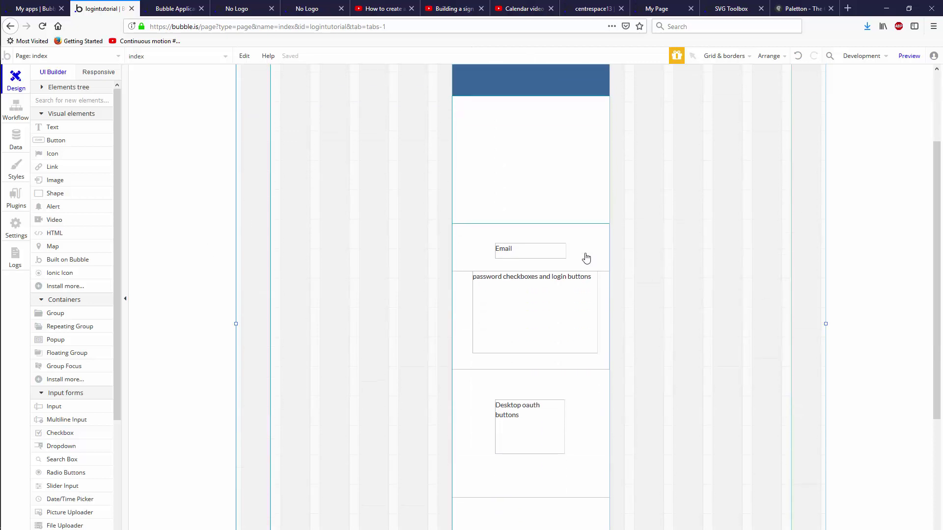
- Check how the Password and Email fields react to being focused on the No Logo mobile login page
{"action": "left_click", "coordinate": [231, 8]}
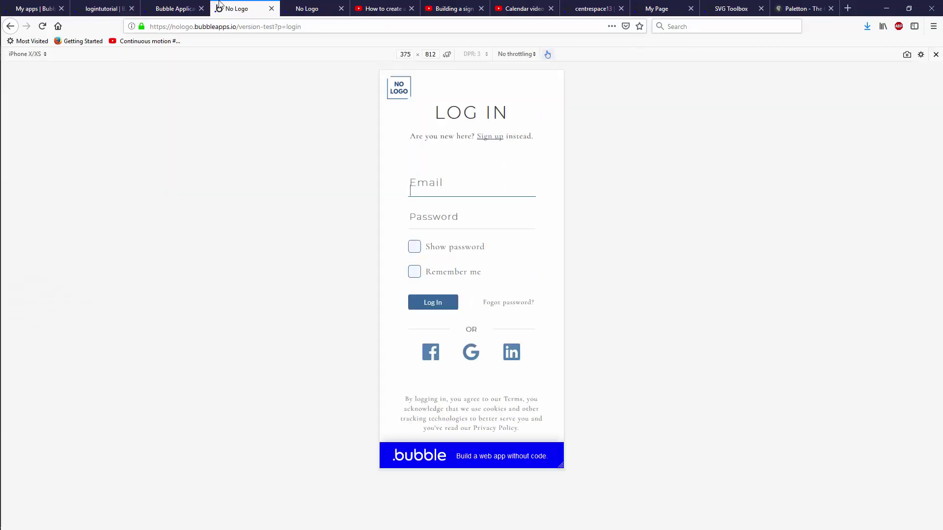
{"action": "left_click", "coordinate": [435, 217]}
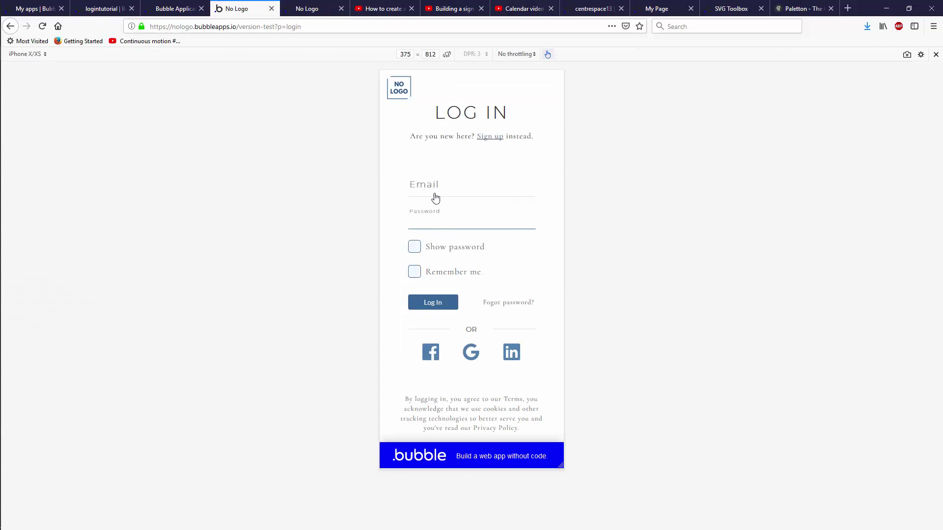
{"action": "left_click", "coordinate": [435, 193]}
{"action": "left_click", "coordinate": [321, 255]}
- Compare the logintutorial preview with the No Logo example's desktop login page
{"action": "key", "text": "ctrl+shift+Tab"}
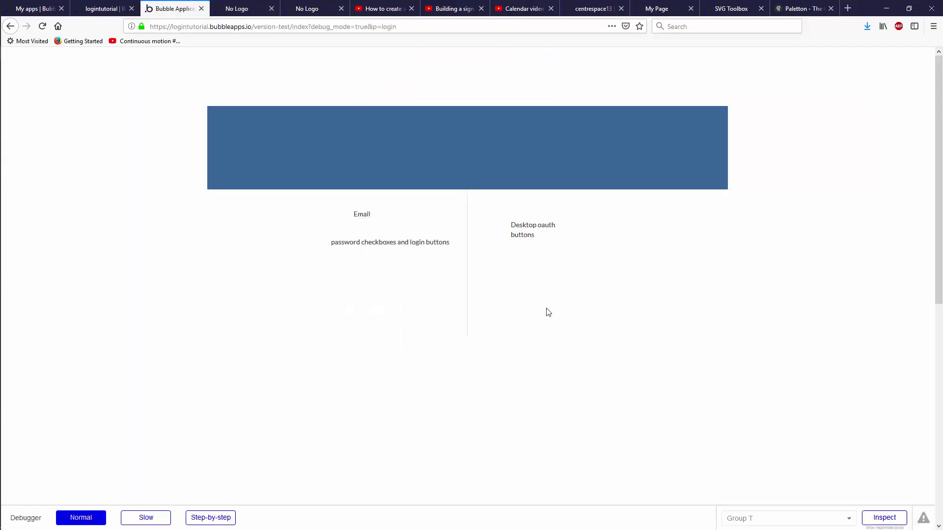
{"action": "key", "text": "ctrl+Tab"}
{"action": "key", "text": "ctrl+Tab"}
{"action": "key", "text": "ctrl+shift+Tab"}
{"action": "key", "text": "ctrl+shift+Tab"}
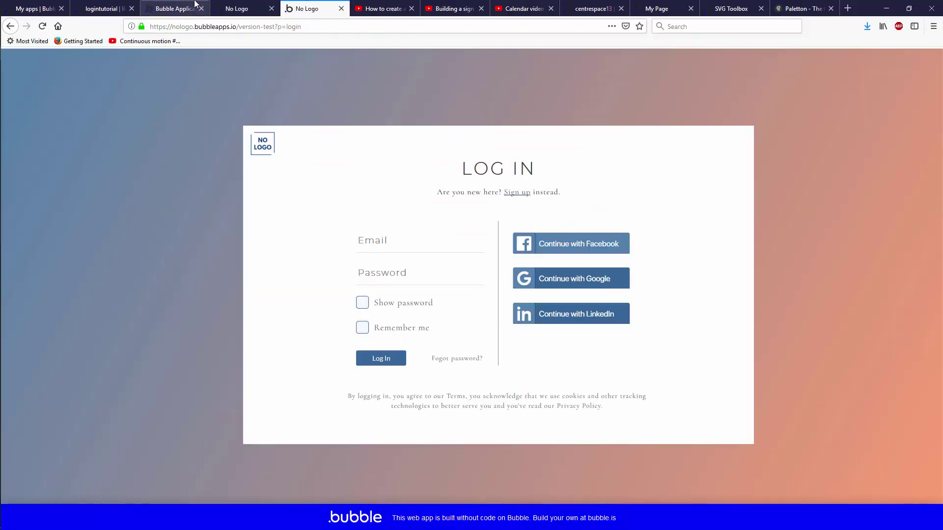
{"action": "key", "text": "ctrl+Tab"}
{"action": "key", "text": "ctrl+Tab"}
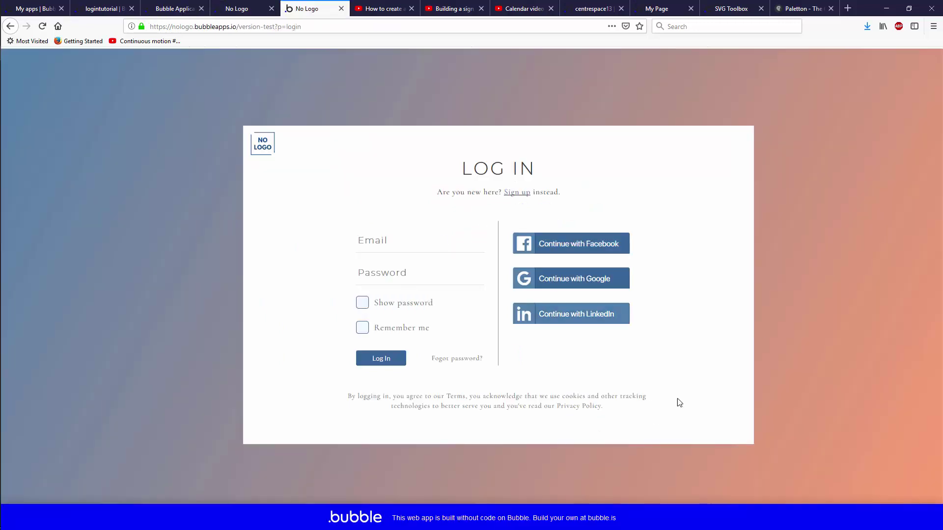
{"action": "mouse_move", "coordinate": [3, 196]}
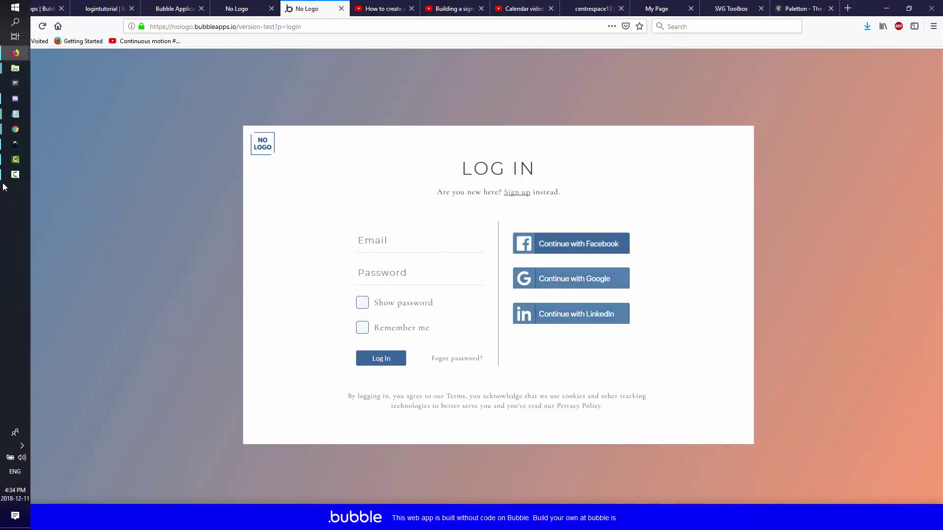